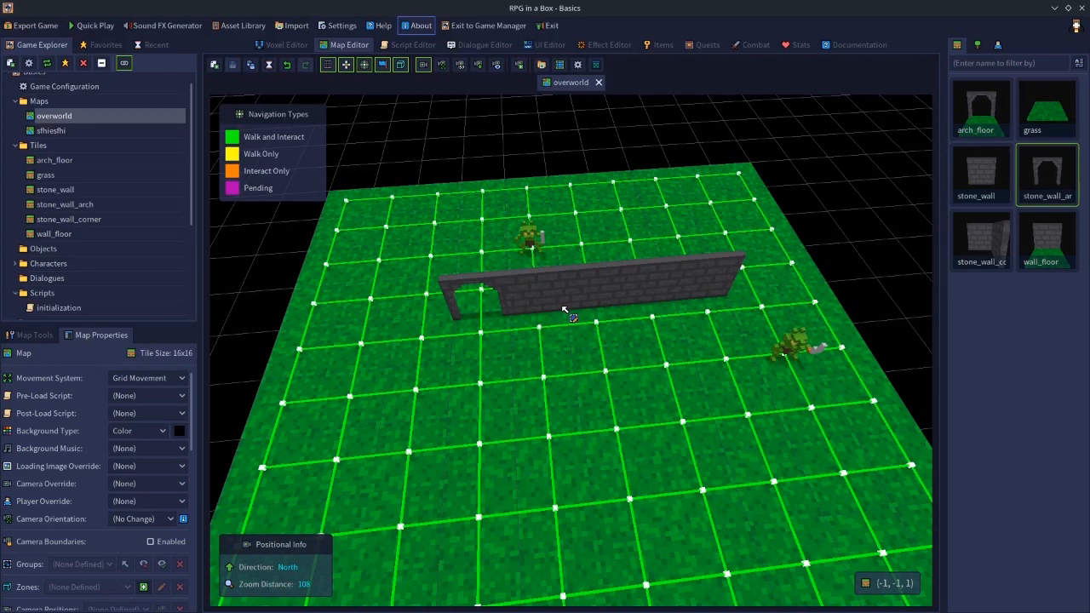
# Step: Bring up the map tools for the overworld map and switch to the navigation editing tool
pyautogui.click(37, 336)
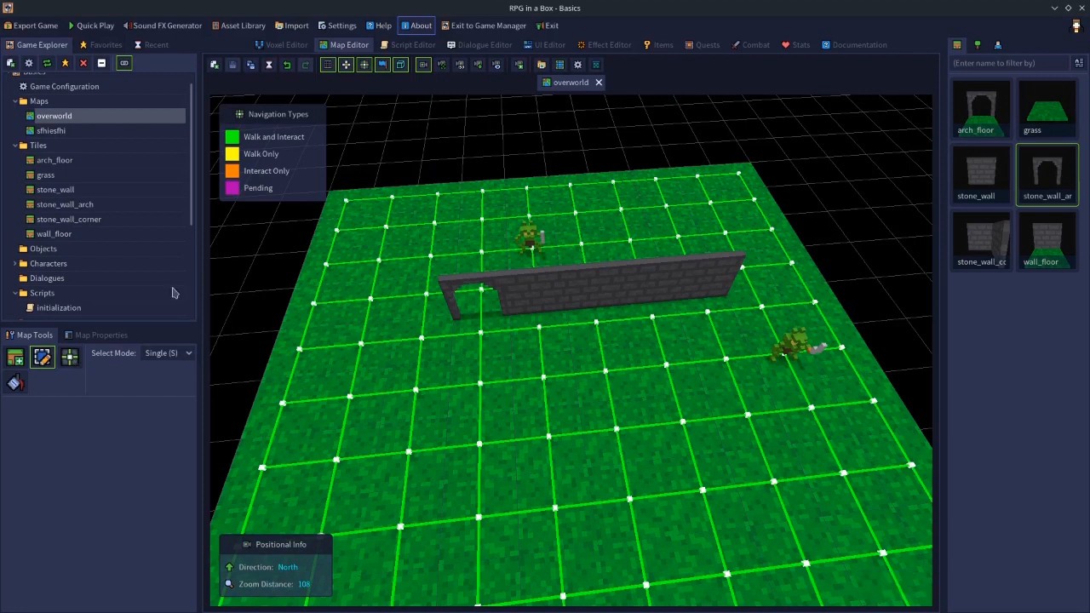
pyautogui.click(72, 362)
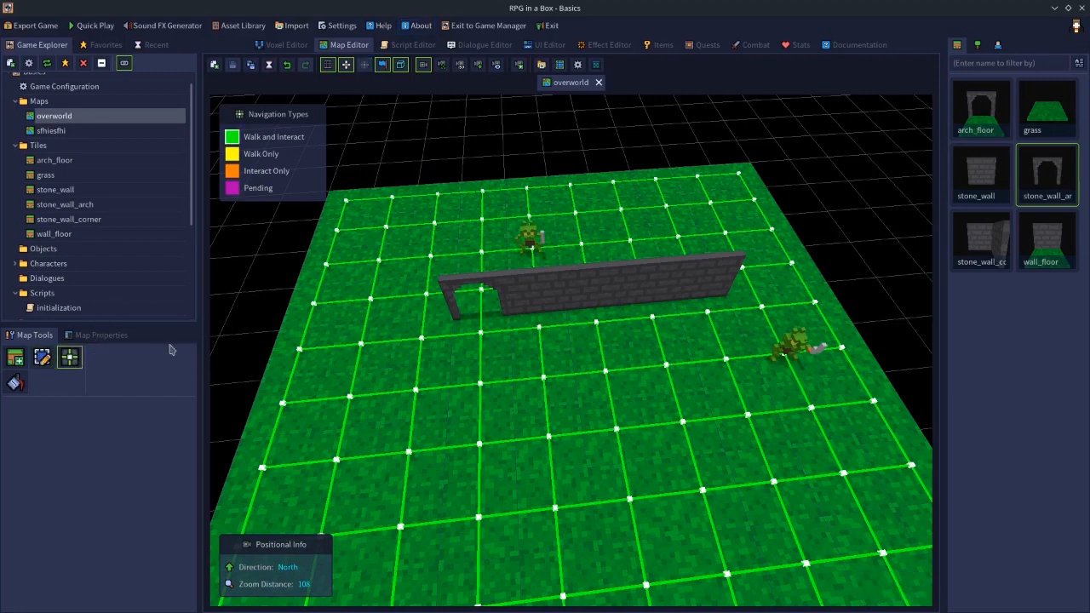
pyautogui.press('F3')
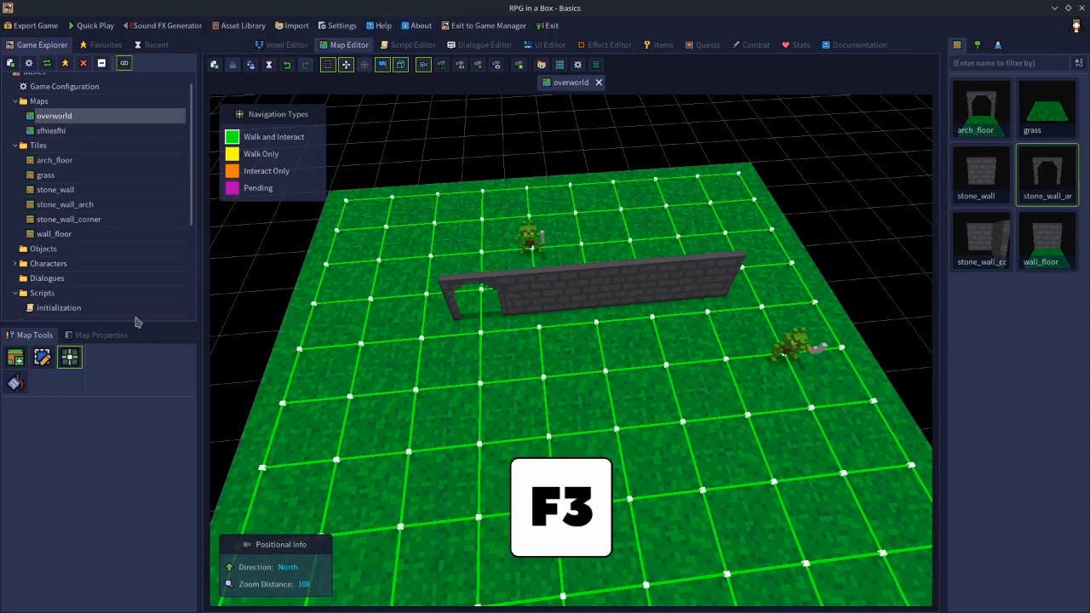
pyautogui.click(43, 359)
pyautogui.press('F1')
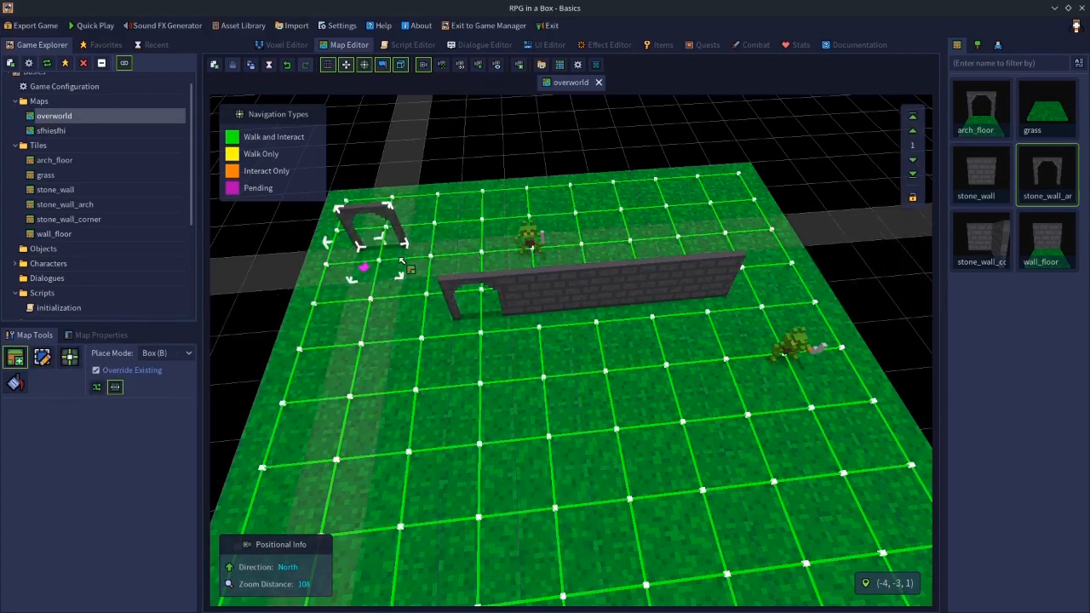
pyautogui.press('F3')
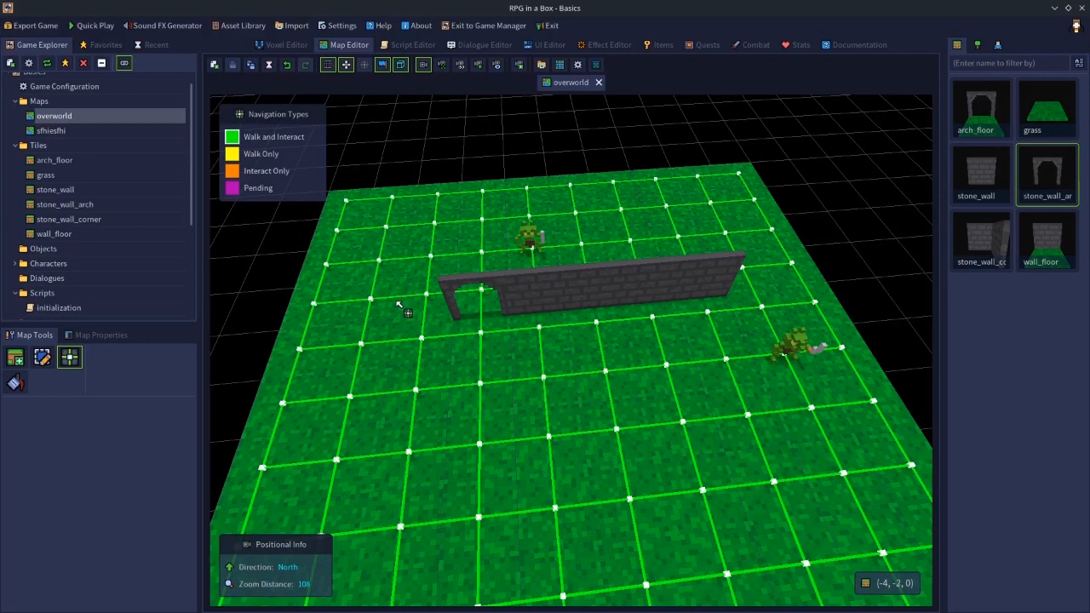
pyautogui.press('n')
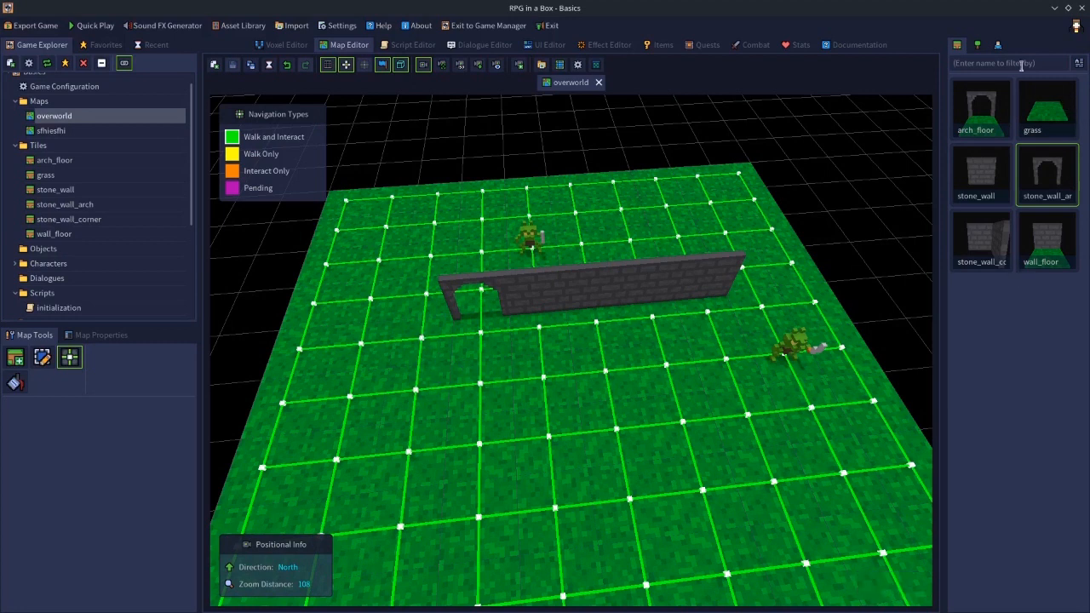
# Step: Import the treasure_chest object from the Asset Library, filtering the models by "che"
pyautogui.click(977, 46)
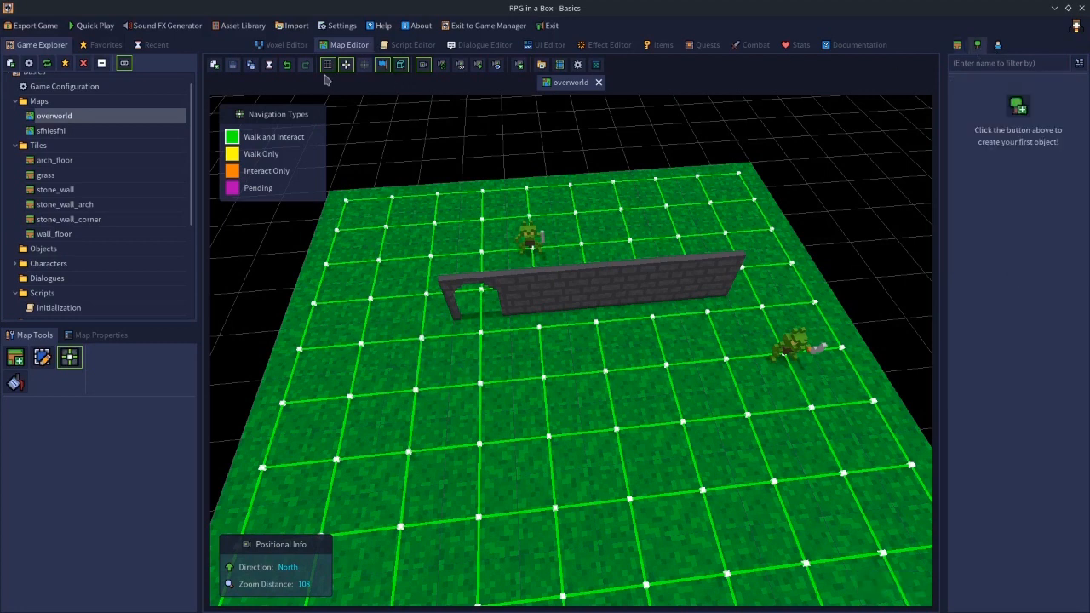
pyautogui.click(242, 26)
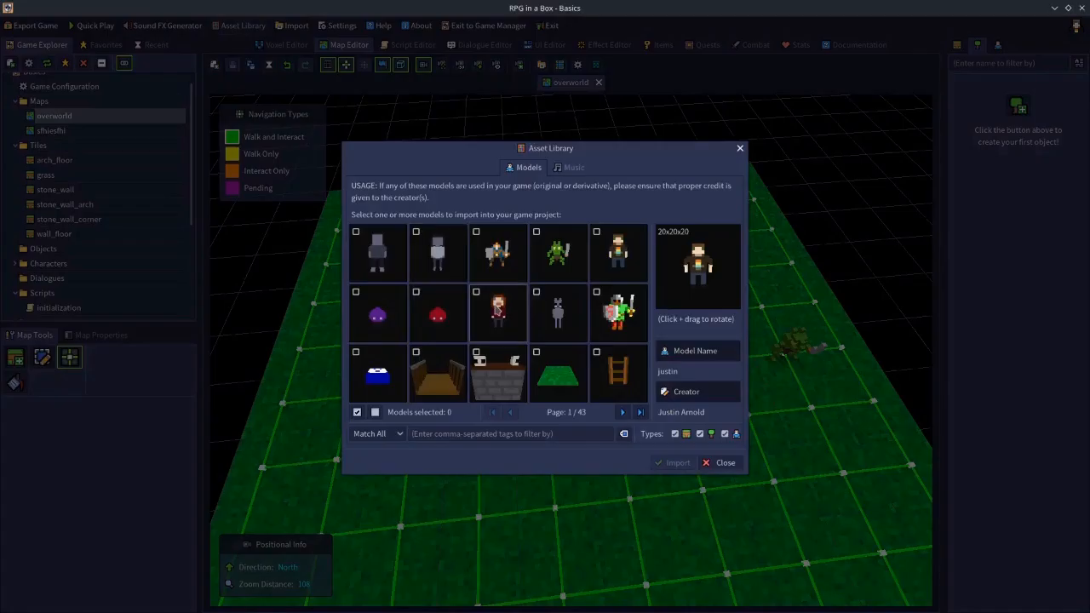
pyautogui.click(420, 434)
pyautogui.write('ch')
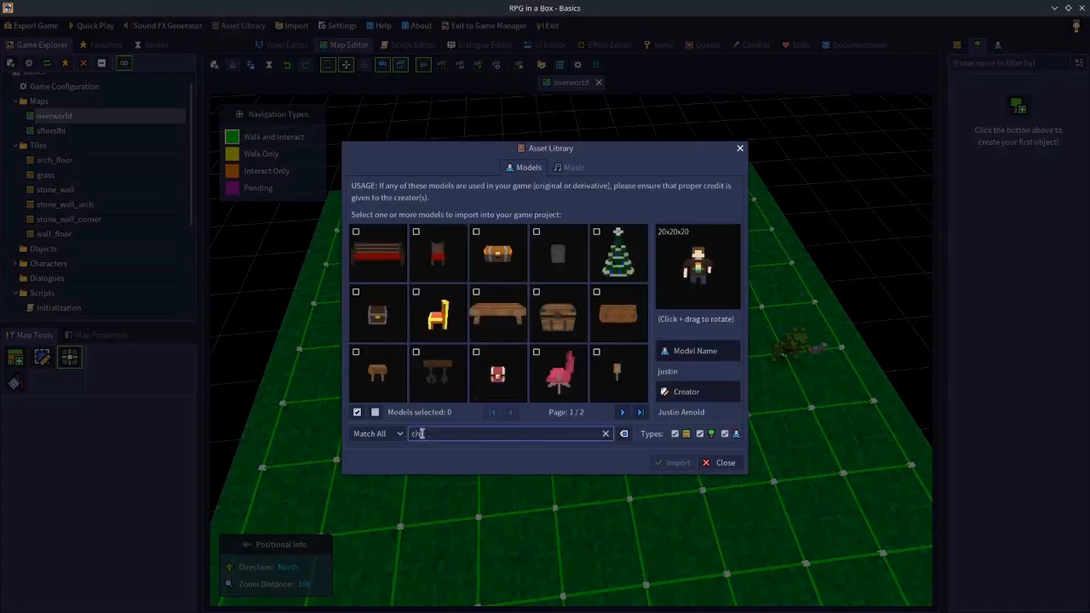
pyautogui.write('e')
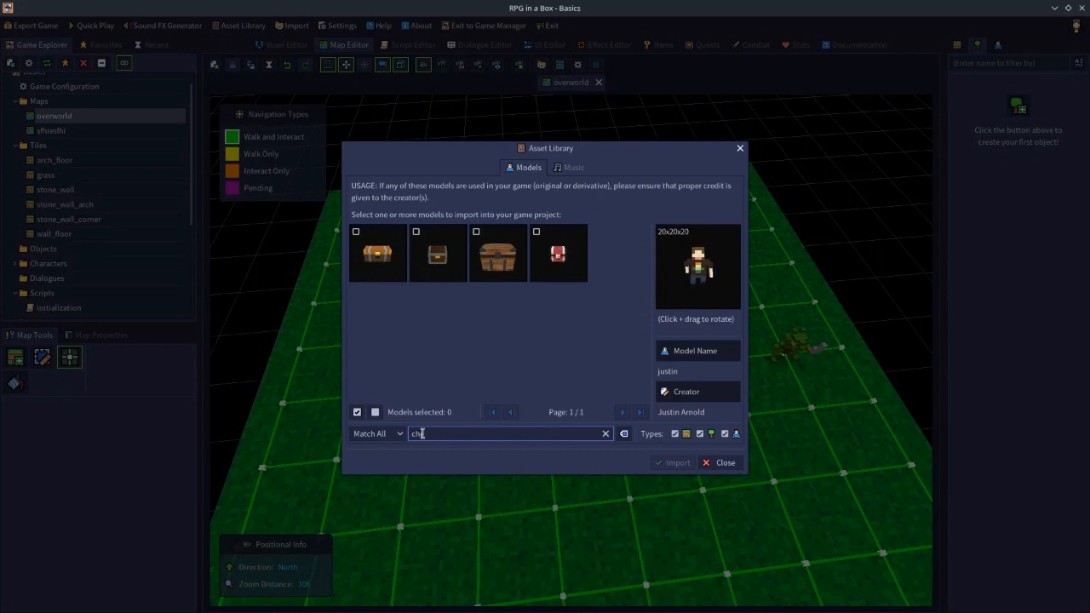
pyautogui.click(452, 271)
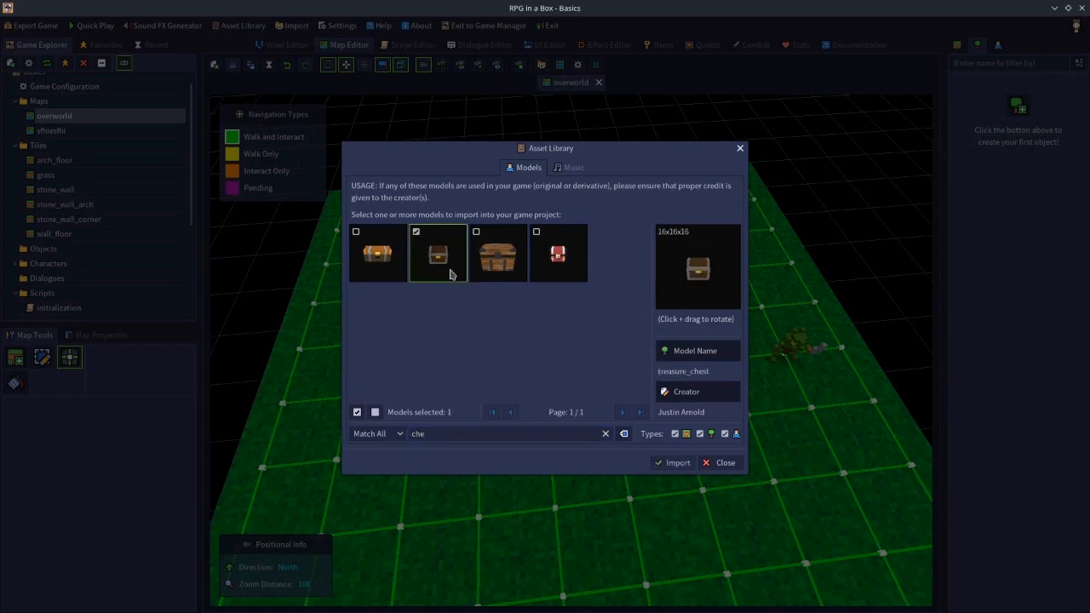
pyautogui.click(681, 463)
pyautogui.click(549, 329)
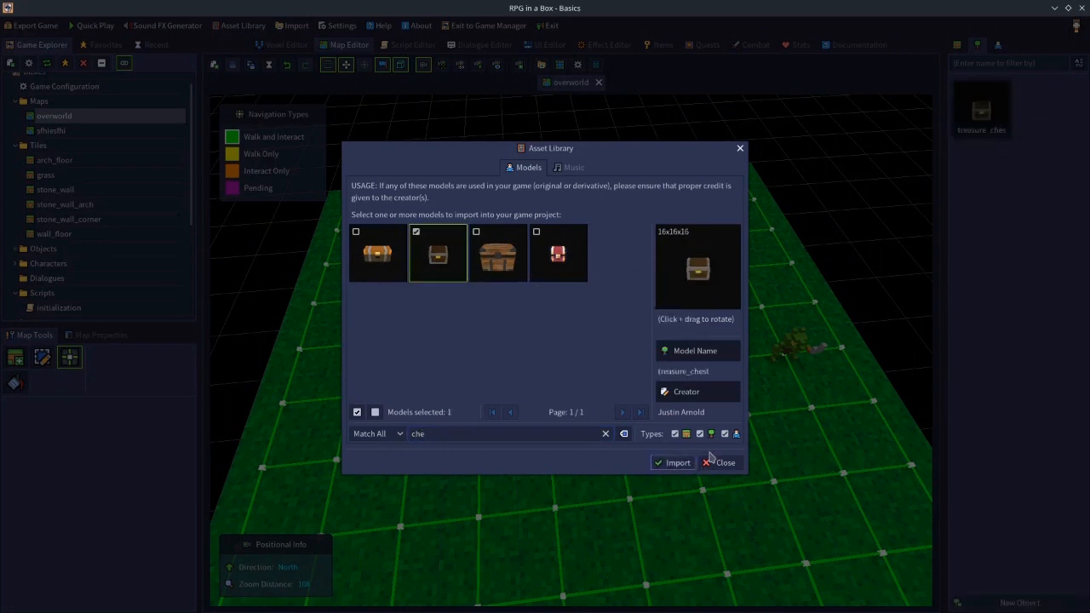
pyautogui.click(720, 463)
# Step: Place one treasure chest on the grass tile at (0, 0), in front of the stone wall
pyautogui.click(983, 126)
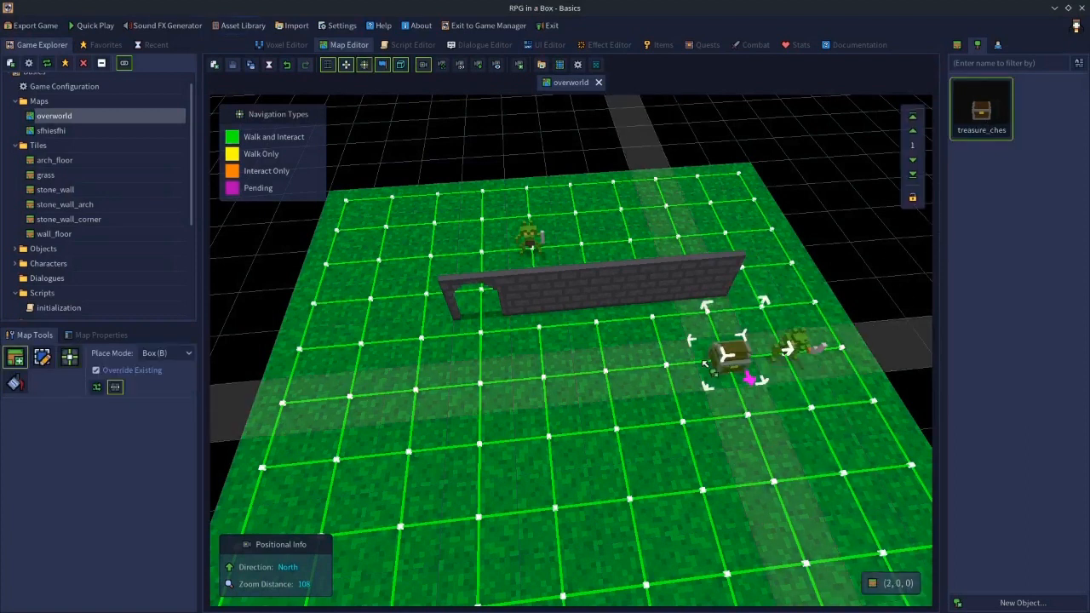
pyautogui.click(600, 357)
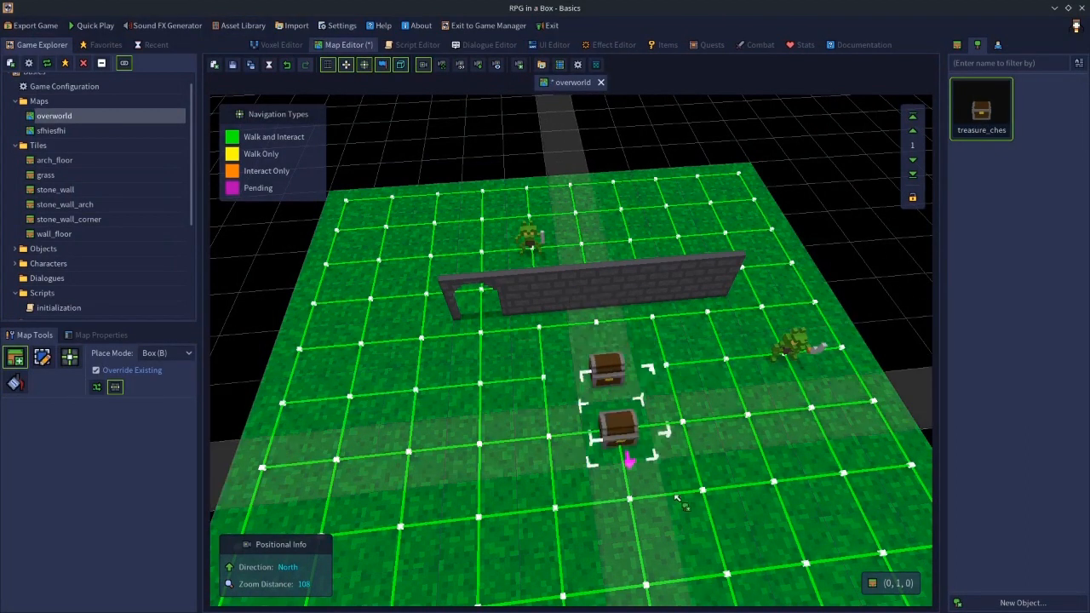
pyautogui.press('Escape')
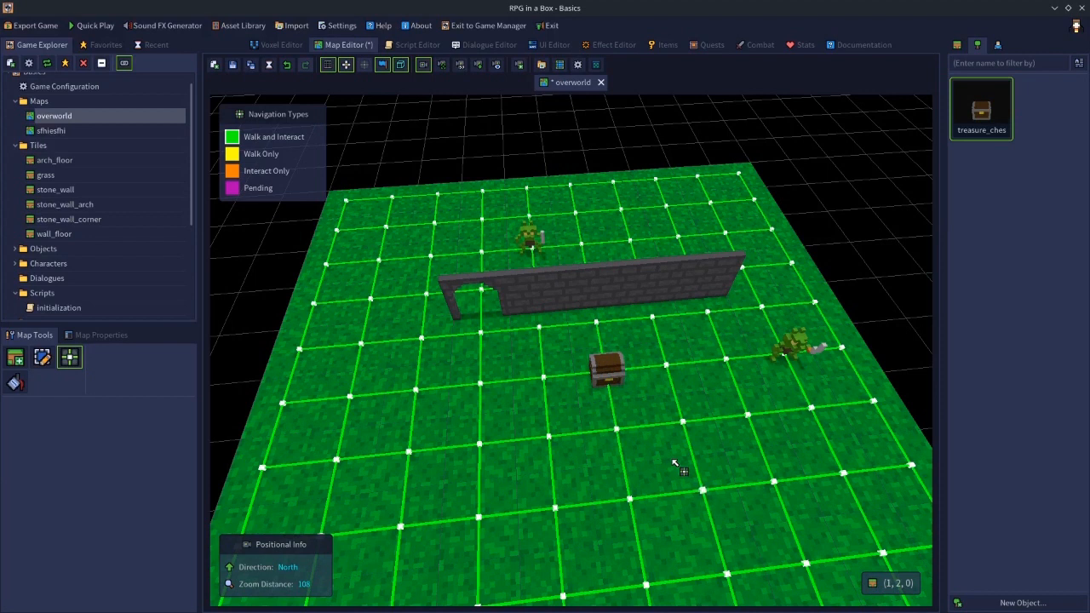
# Step: Set the navigation connection between the chest's tile and the grass tile at (0, 1, 0) to Walk Only
pyautogui.press('e')
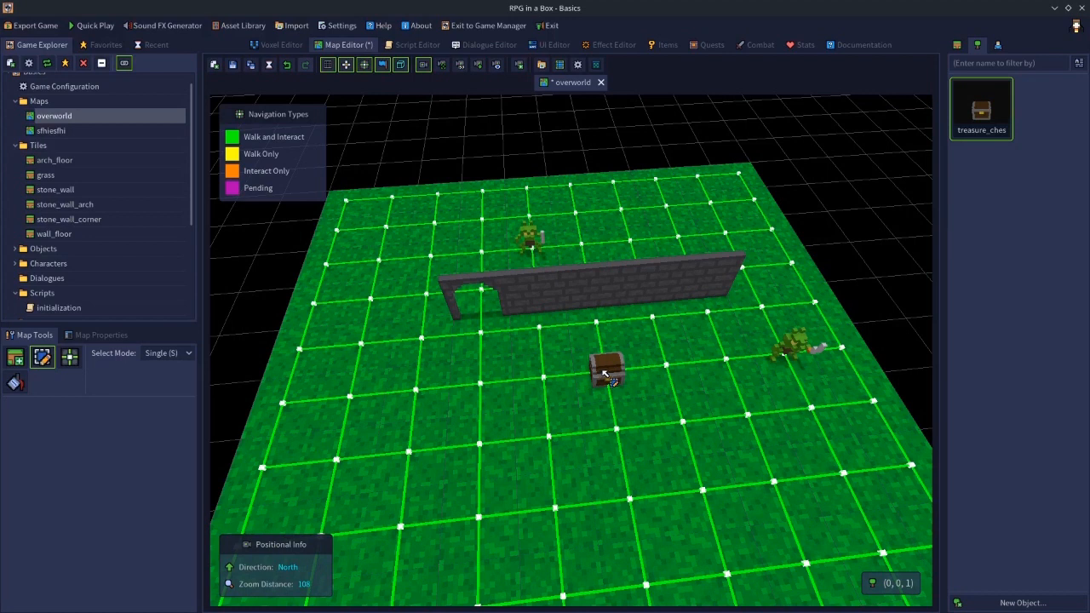
pyautogui.click(611, 438)
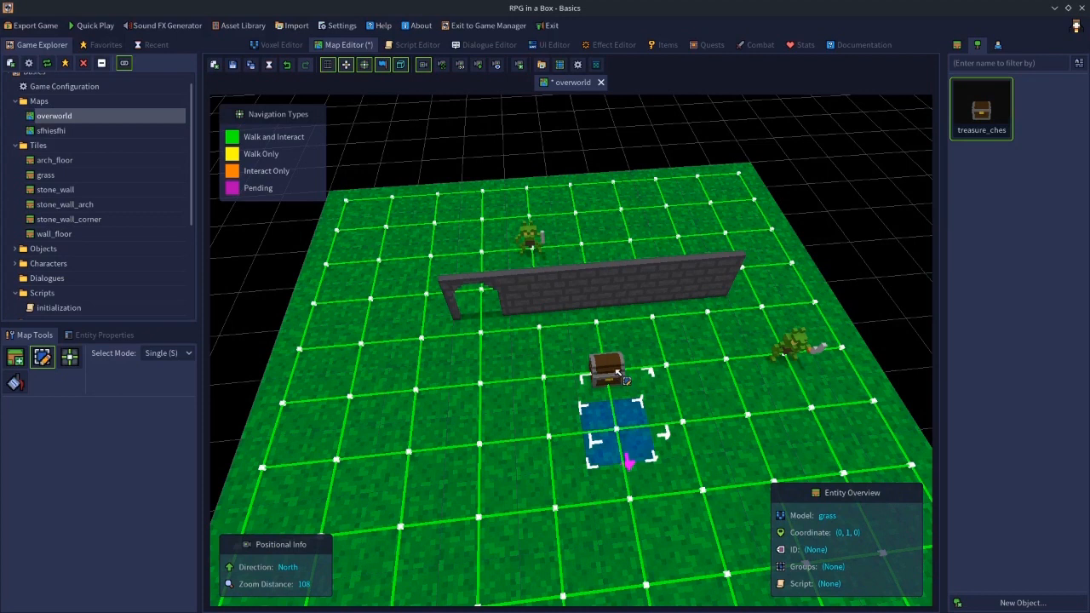
pyautogui.click(865, 305)
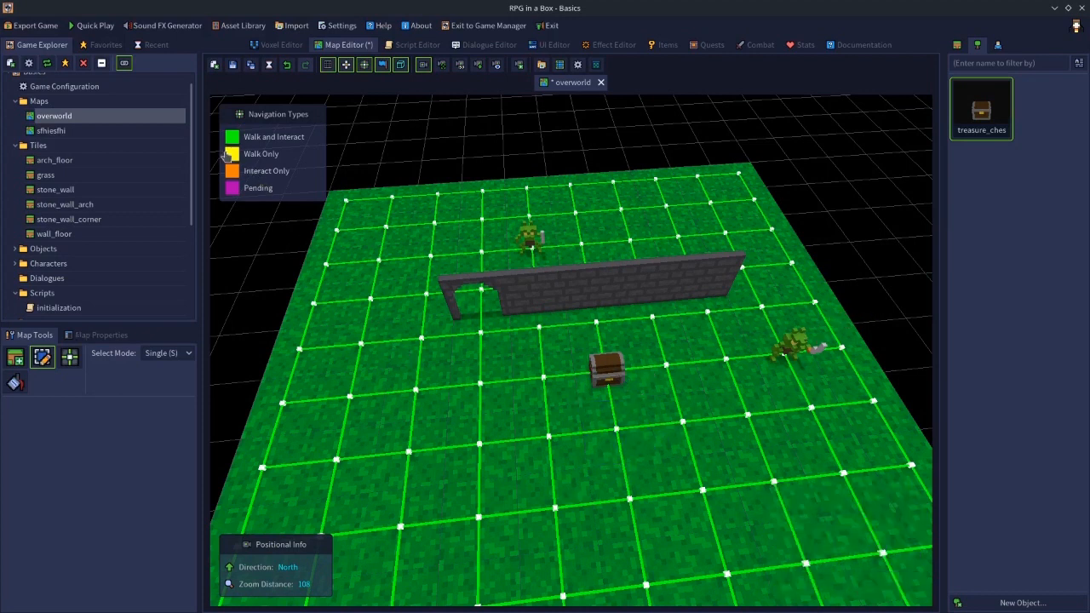
pyautogui.press('n')
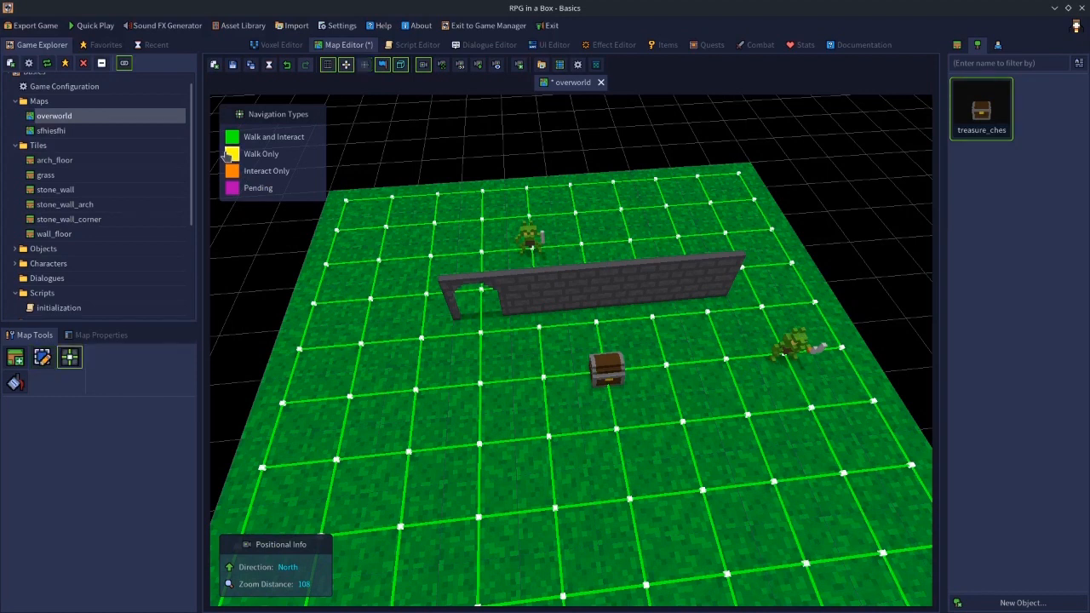
pyautogui.moveTo(616, 431); pyautogui.dragTo(610, 388)
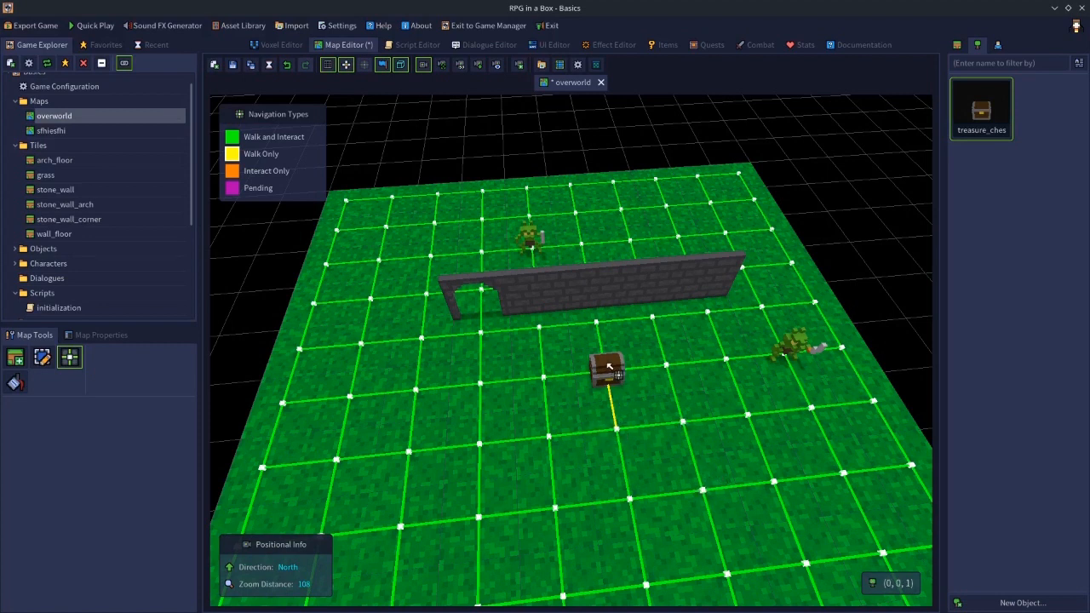
pyautogui.press('s')
pyautogui.click(618, 446)
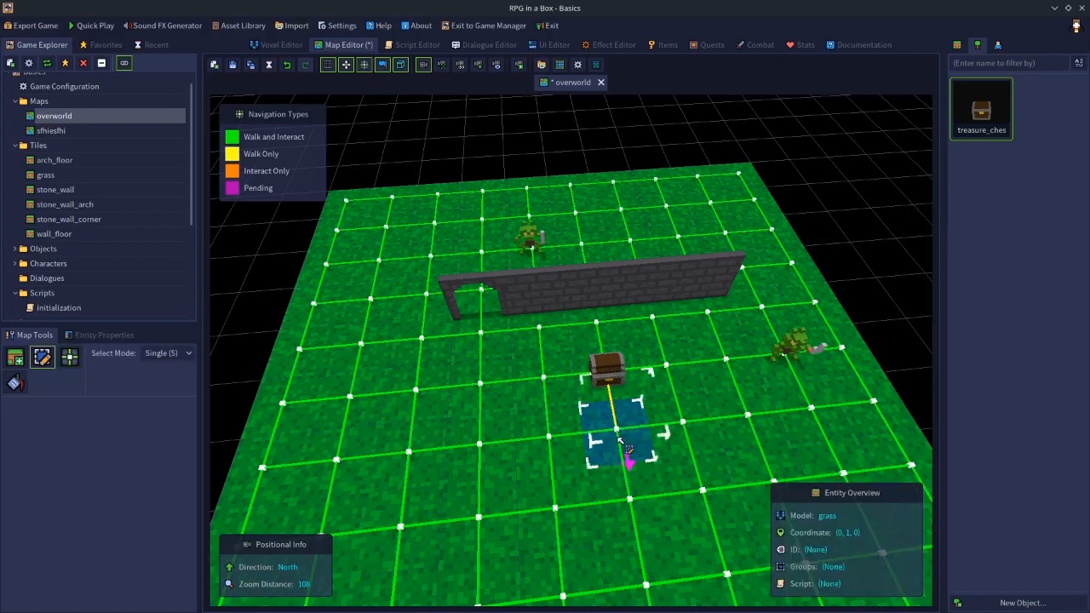
pyautogui.moveTo(578, 400); pyautogui.dragTo(619, 439)
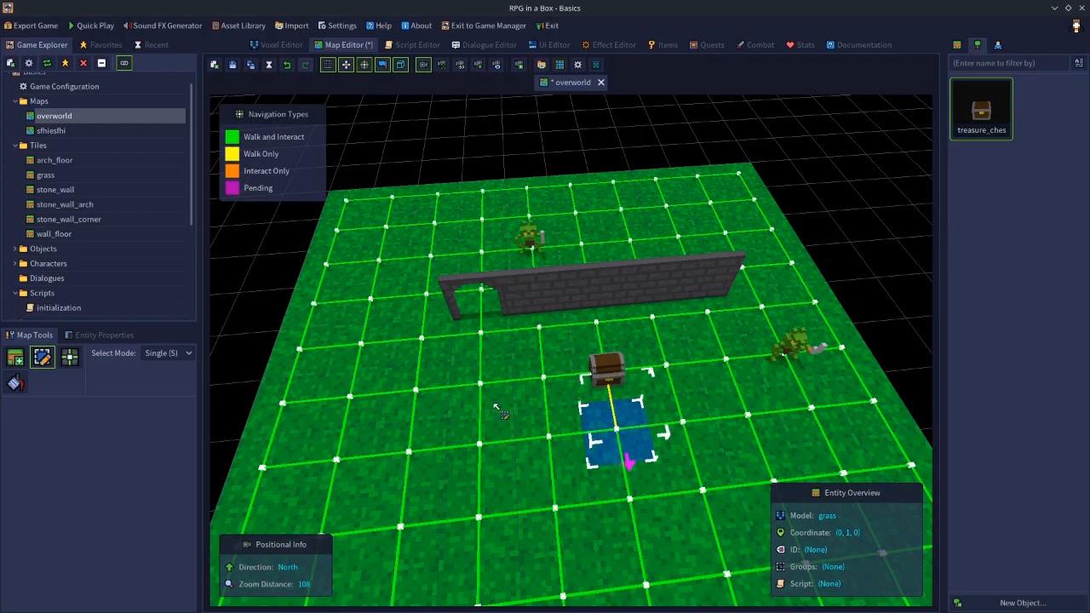
# Step: Set the navigation connection between the chest's tile and the grass tile in front of it to Interact Only
pyautogui.click(234, 174)
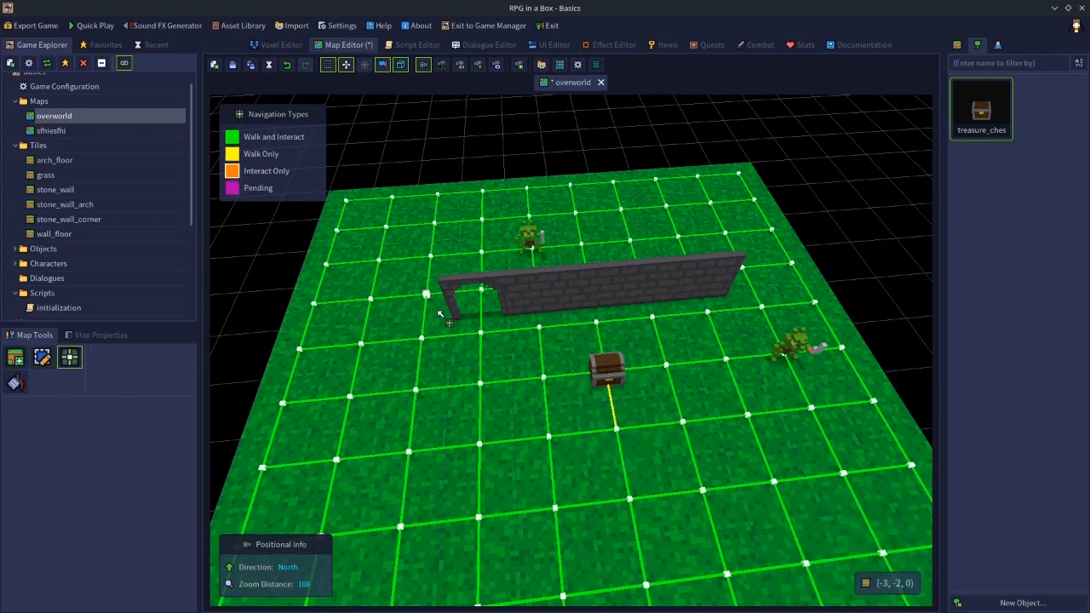
pyautogui.click(610, 381)
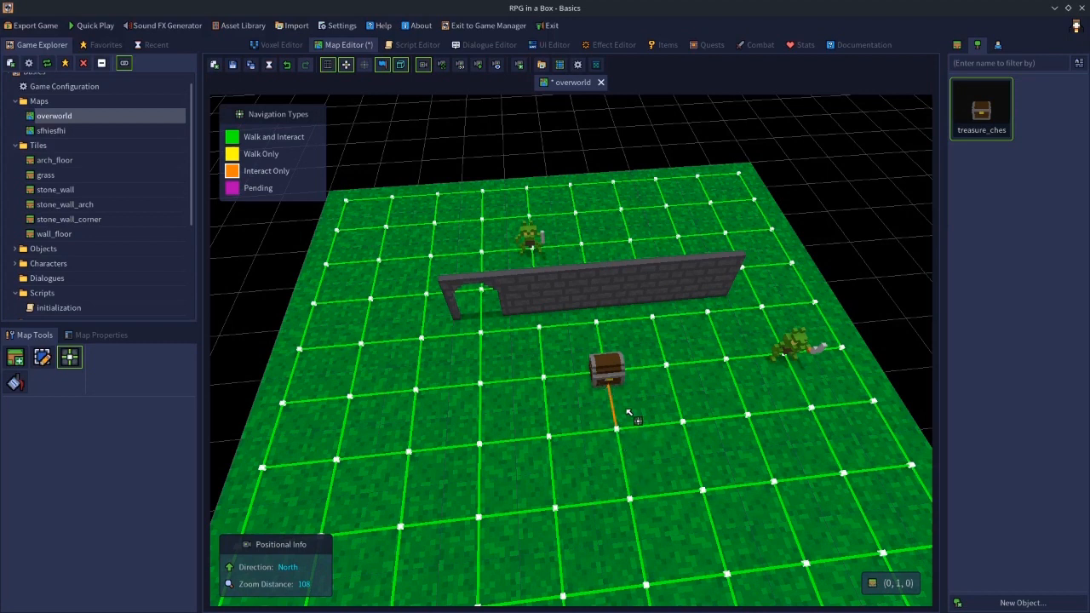
pyautogui.press('Tab')
pyautogui.press('Tab')
pyautogui.moveTo(627, 422); pyautogui.dragTo(618, 389)
pyautogui.keyDown('ctrl'); pyautogui.moveTo(615, 434); pyautogui.dragTo(599, 380); pyautogui.keyUp('ctrl')
# Step: Select the grass tiles around the chest one by one to compare which sides allow interaction
pyautogui.press('s')
pyautogui.click(616, 425)
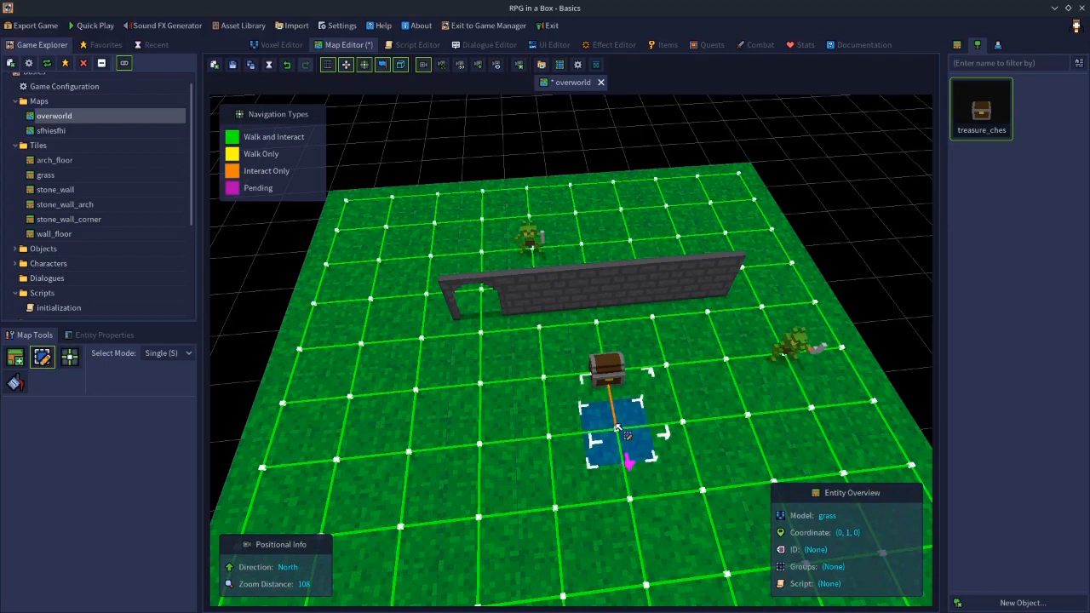
pyautogui.click(549, 381)
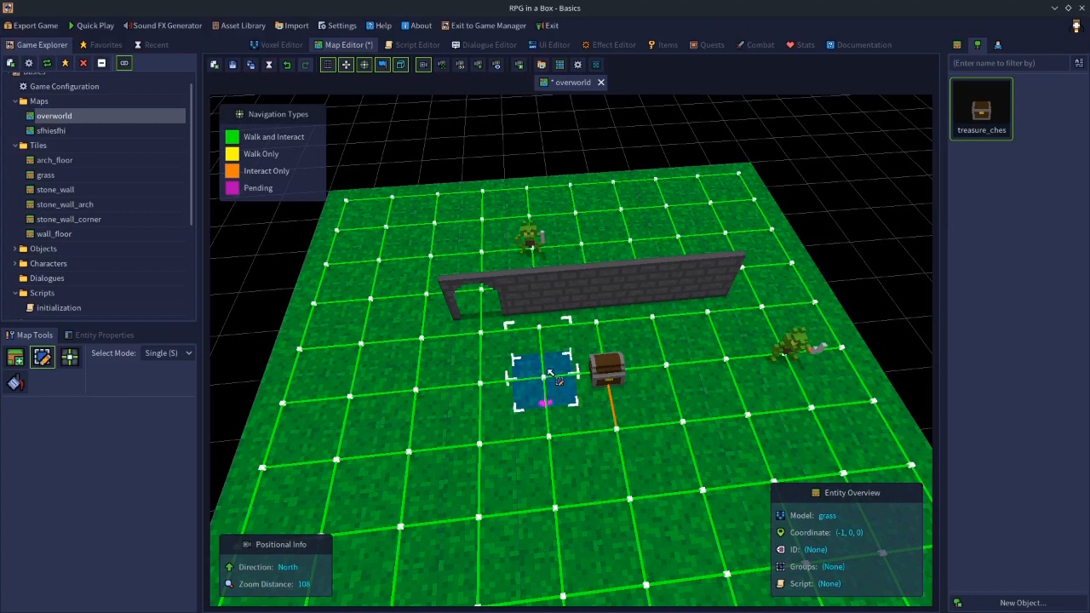
pyautogui.click(609, 339)
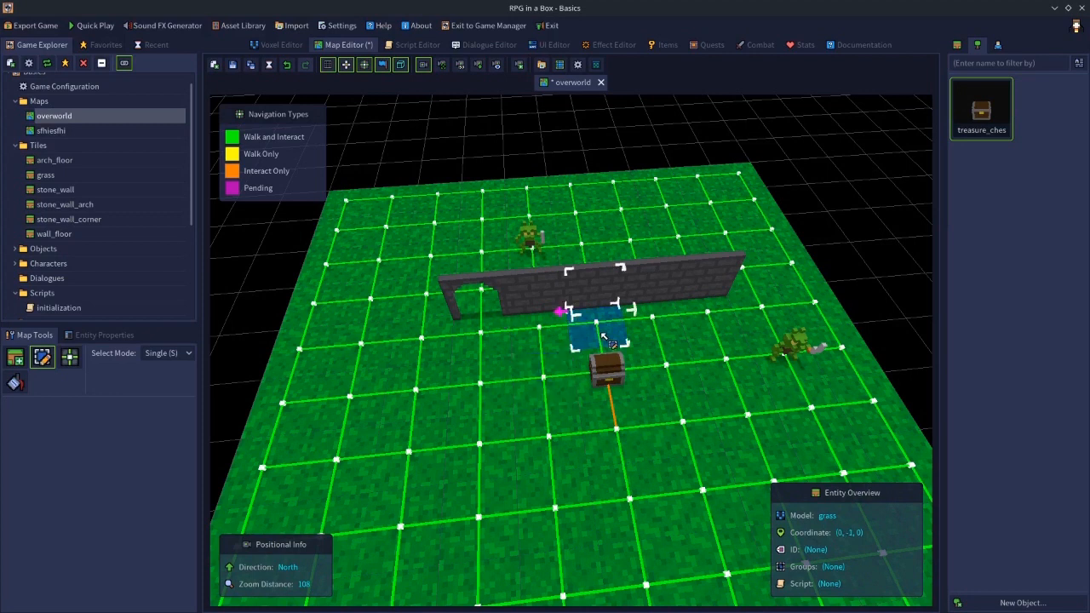
pyautogui.click(667, 368)
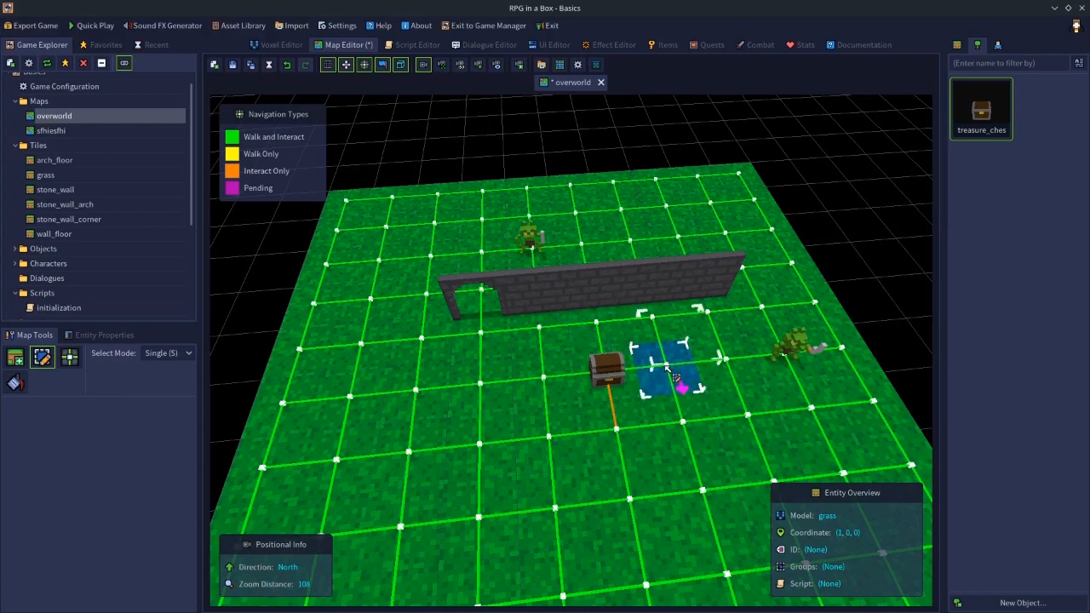
pyautogui.click(635, 438)
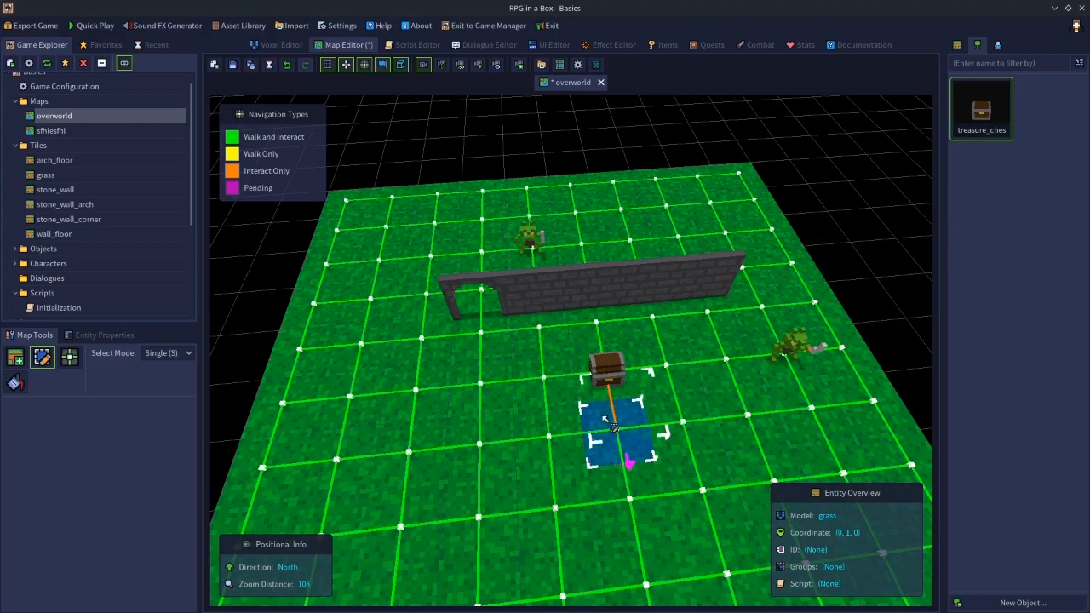
pyautogui.click(558, 383)
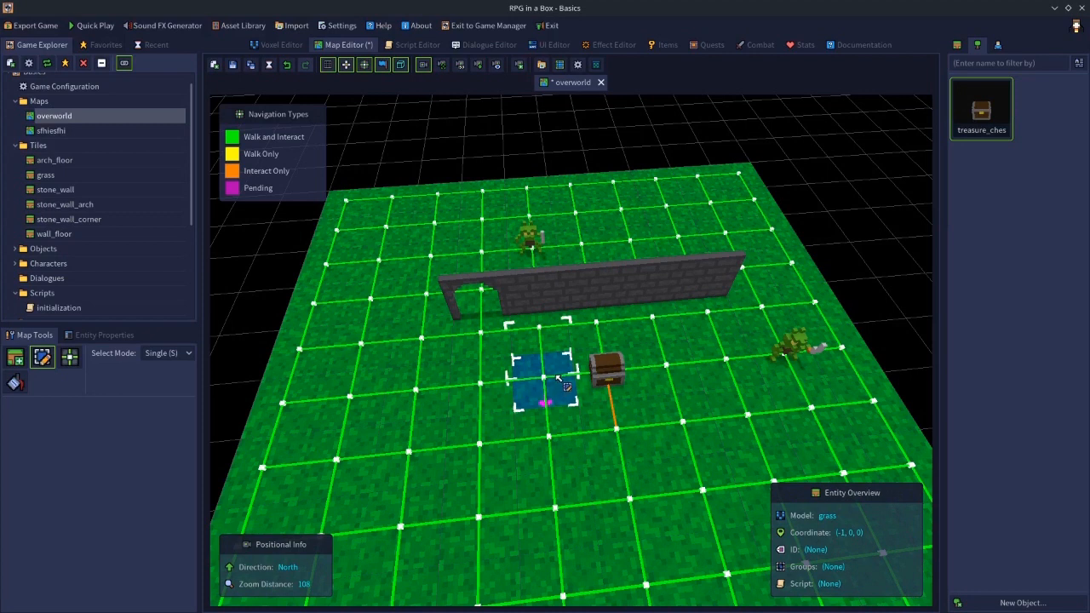
pyautogui.click(633, 433)
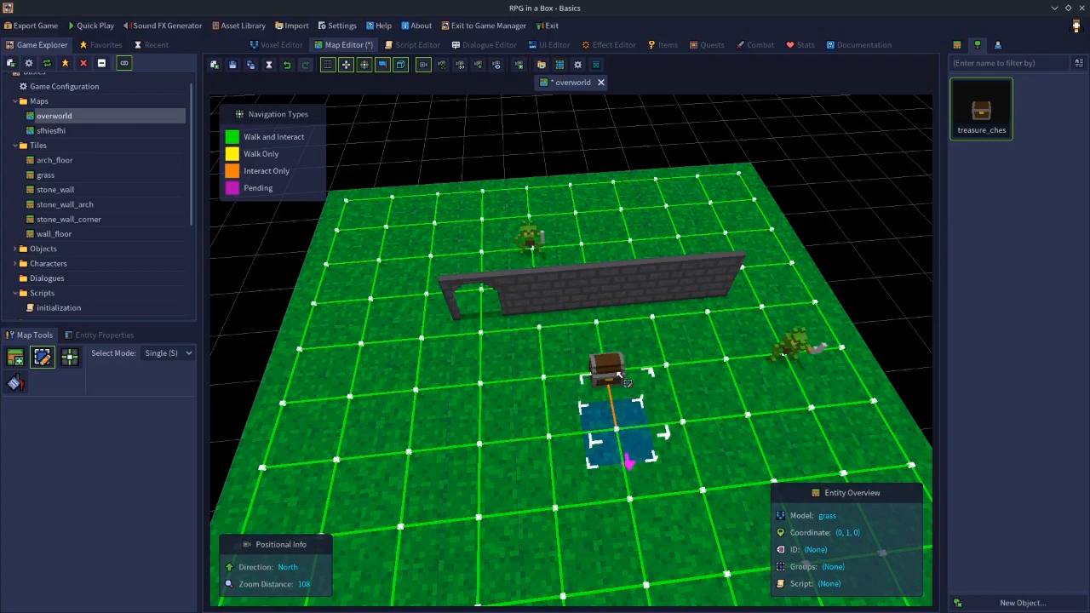
pyautogui.click(550, 391)
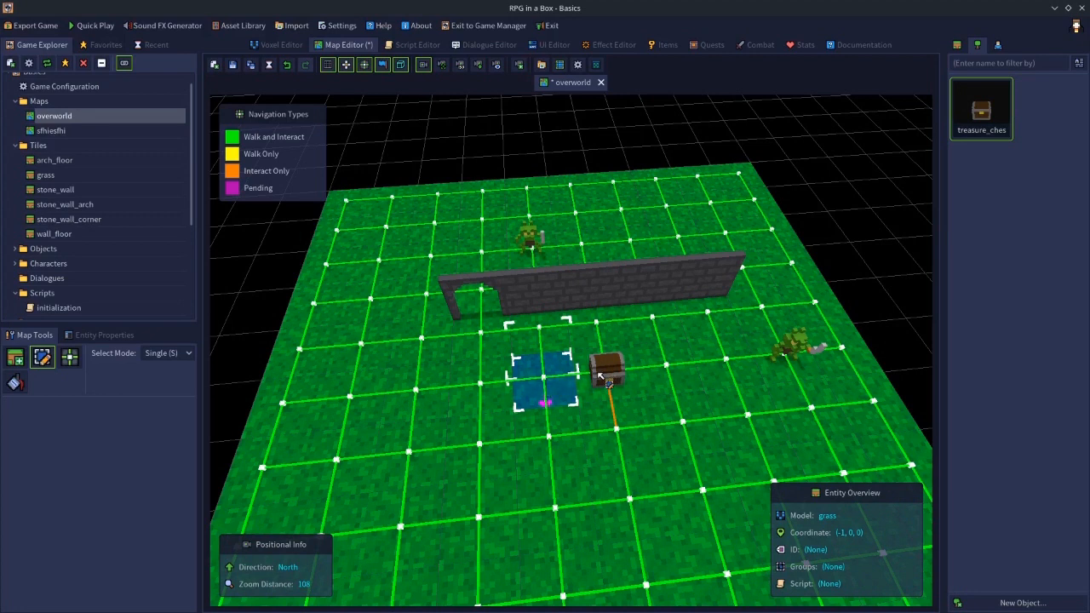
# Step: Set the chest tile's remaining three navigation connections, on both sides and behind it, to Interact Only
pyautogui.press('n')
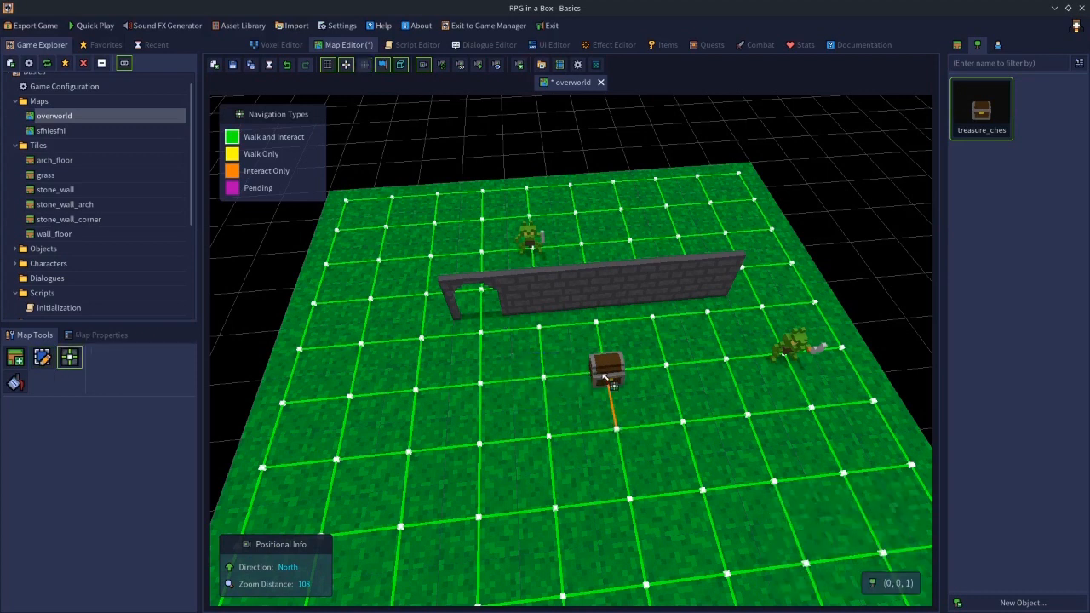
pyautogui.moveTo(544, 378); pyautogui.dragTo(594, 380)
pyautogui.moveTo(663, 375); pyautogui.dragTo(638, 388)
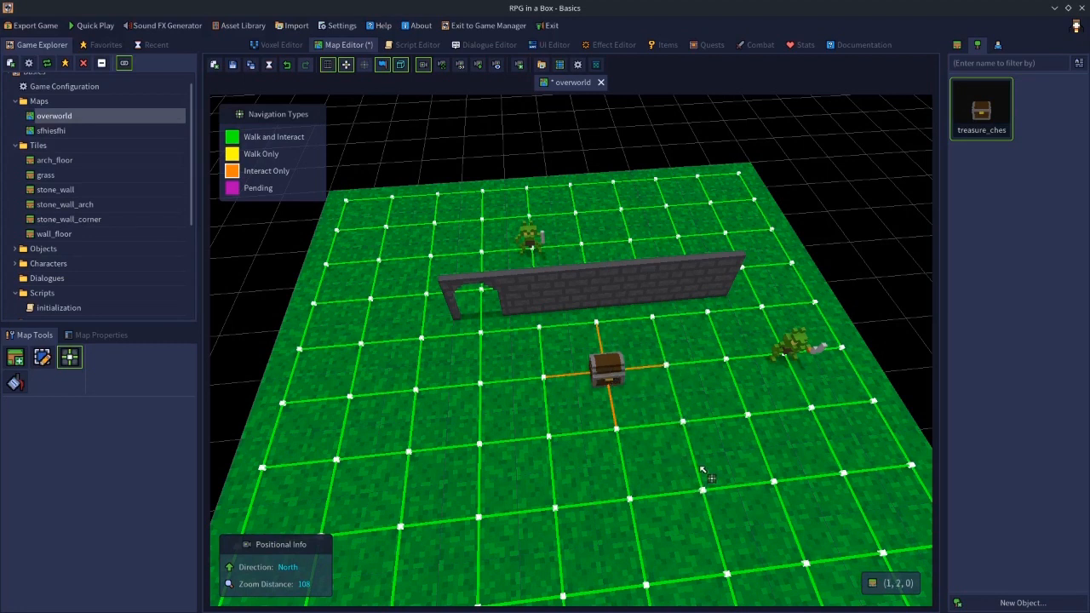
pyautogui.press('e')
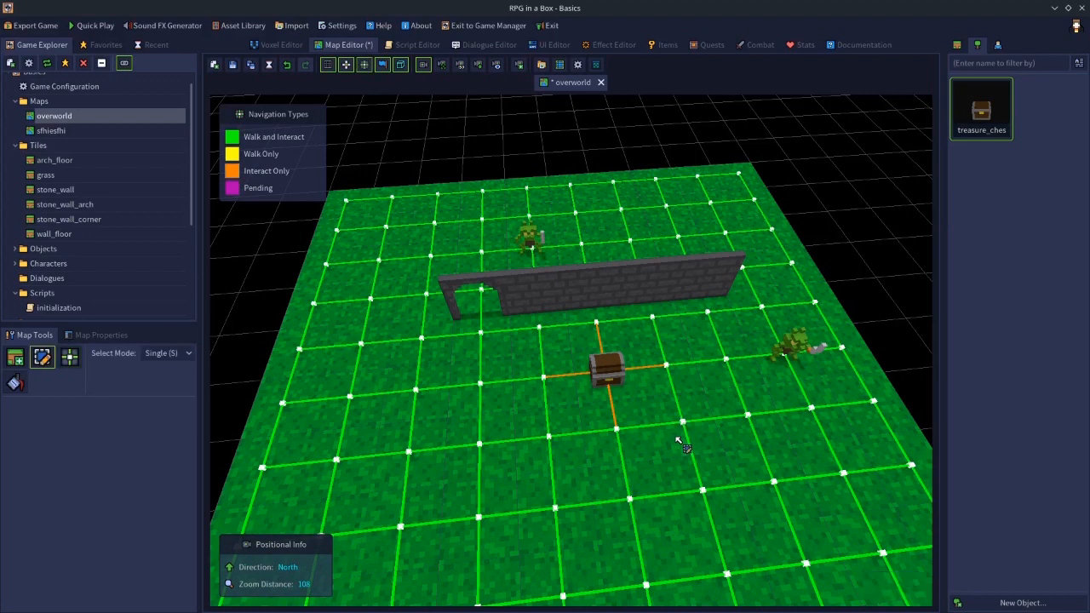
# Step: Select the grass tiles on all four sides of the chest in turn to examine where it can be reached for interaction
pyautogui.click(542, 378)
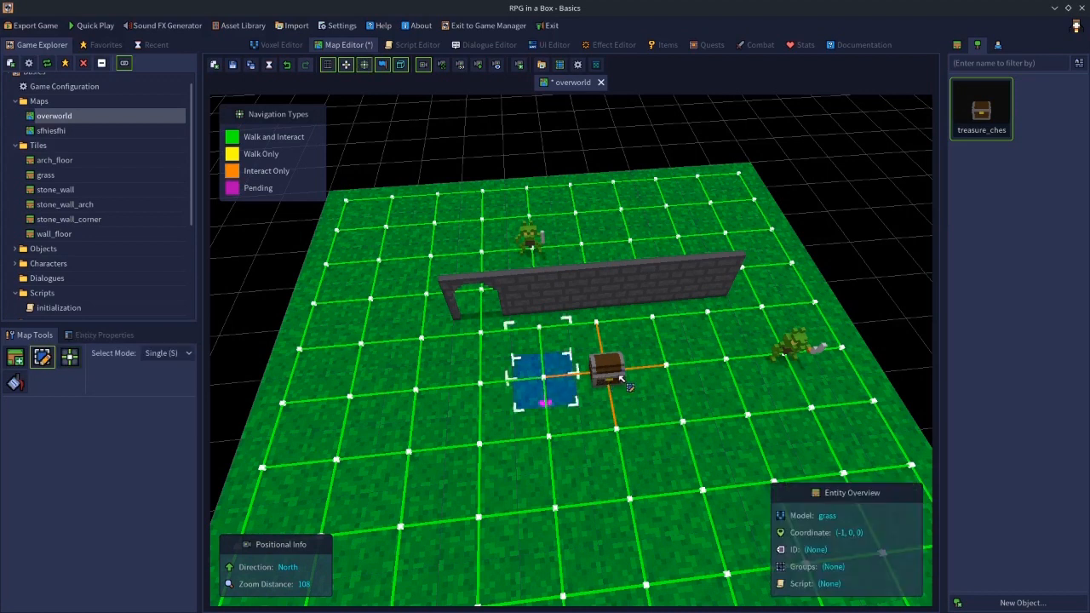
pyautogui.click(601, 341)
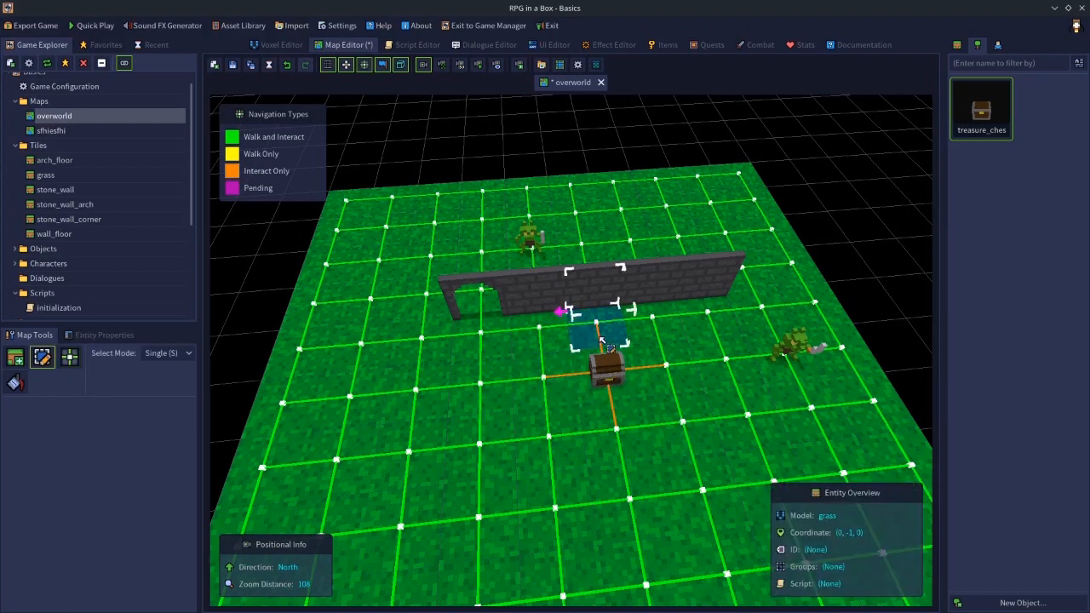
pyautogui.click(662, 377)
pyautogui.click(619, 431)
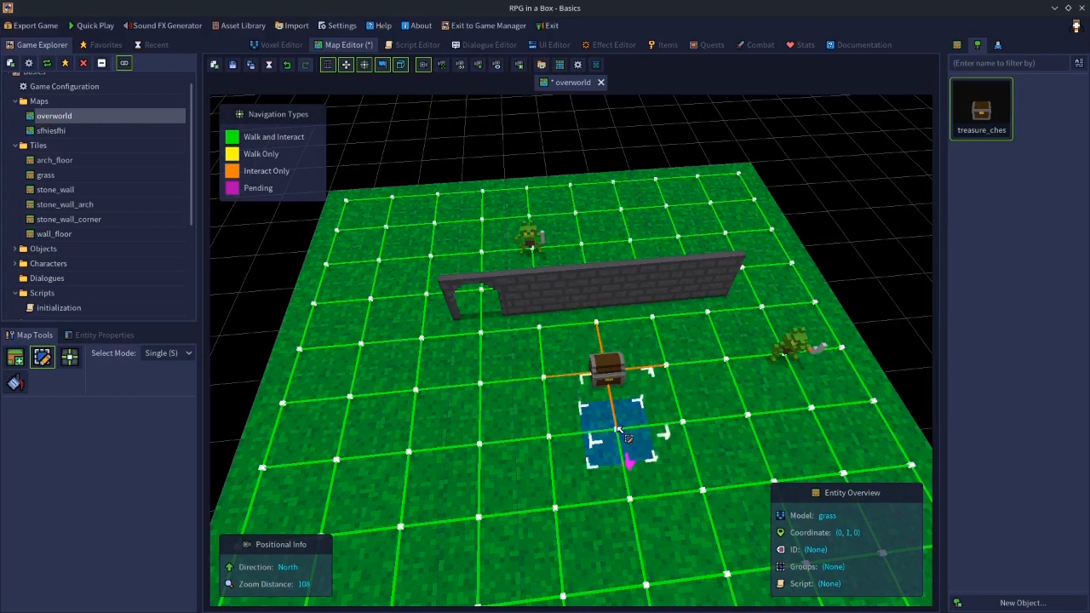
pyautogui.click(550, 385)
pyautogui.click(594, 340)
pyautogui.click(676, 366)
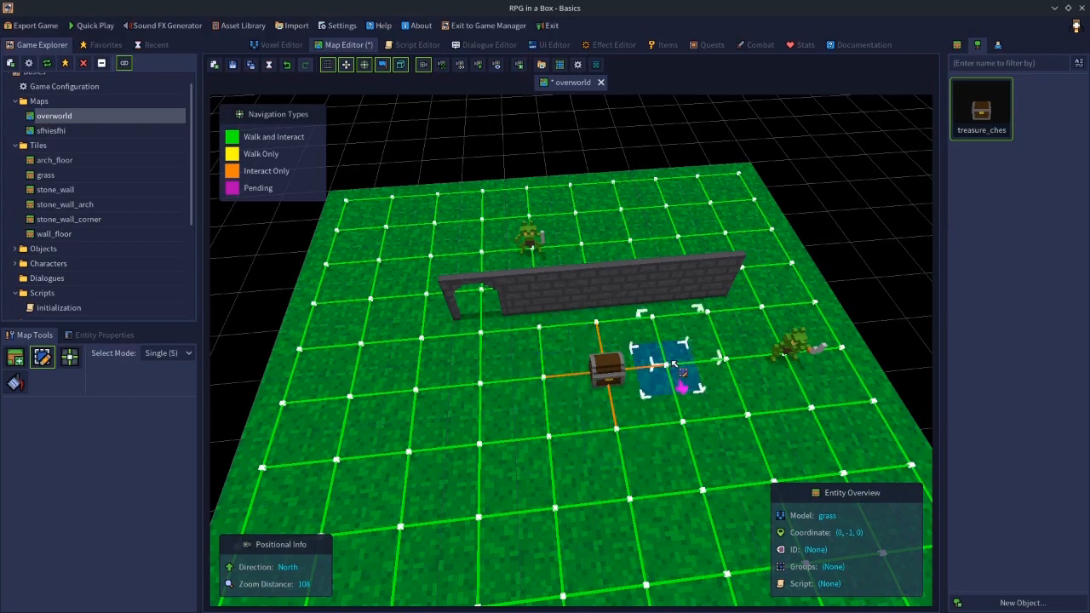
pyautogui.click(626, 426)
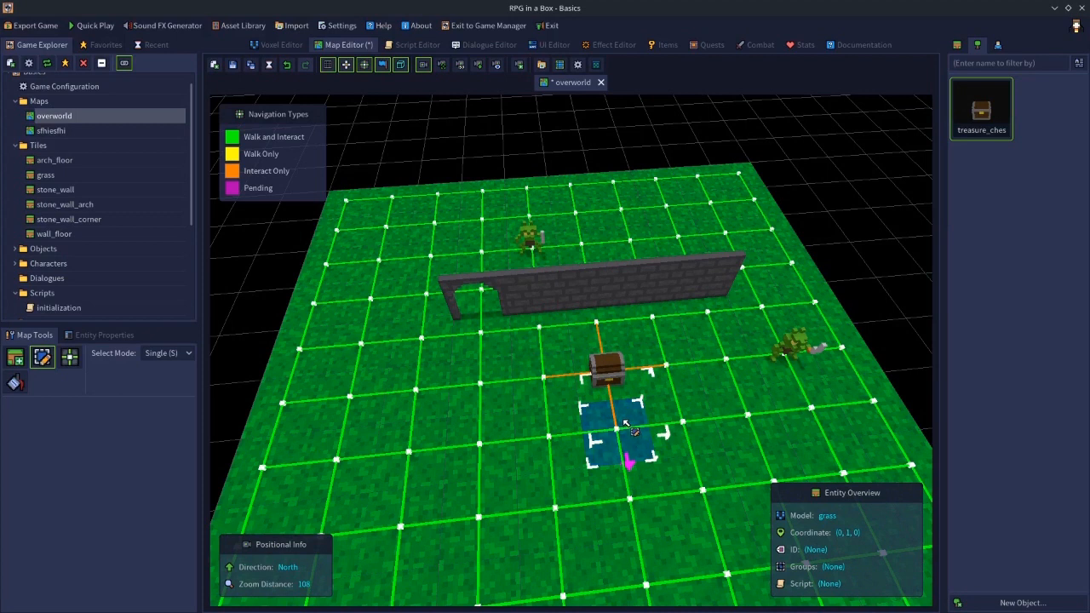
pyautogui.click(545, 385)
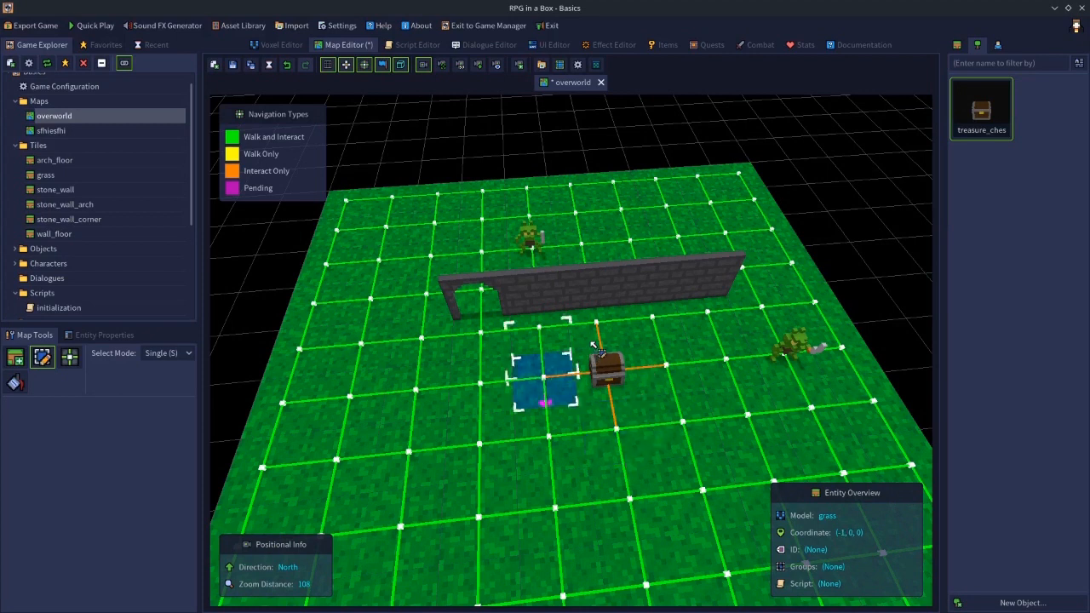
pyautogui.click(593, 344)
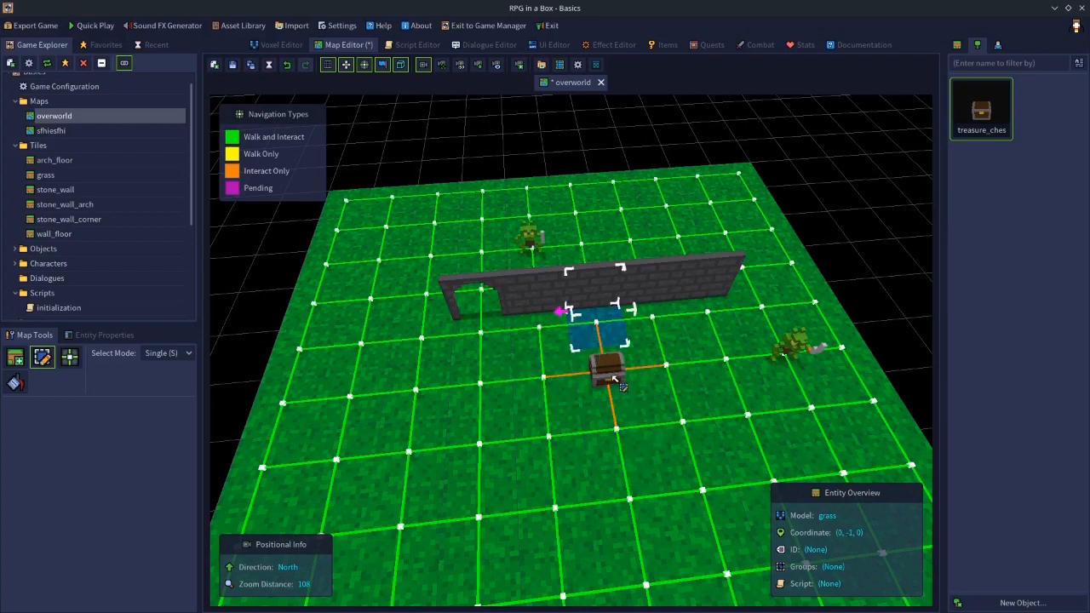
pyautogui.click(569, 387)
pyautogui.click(662, 365)
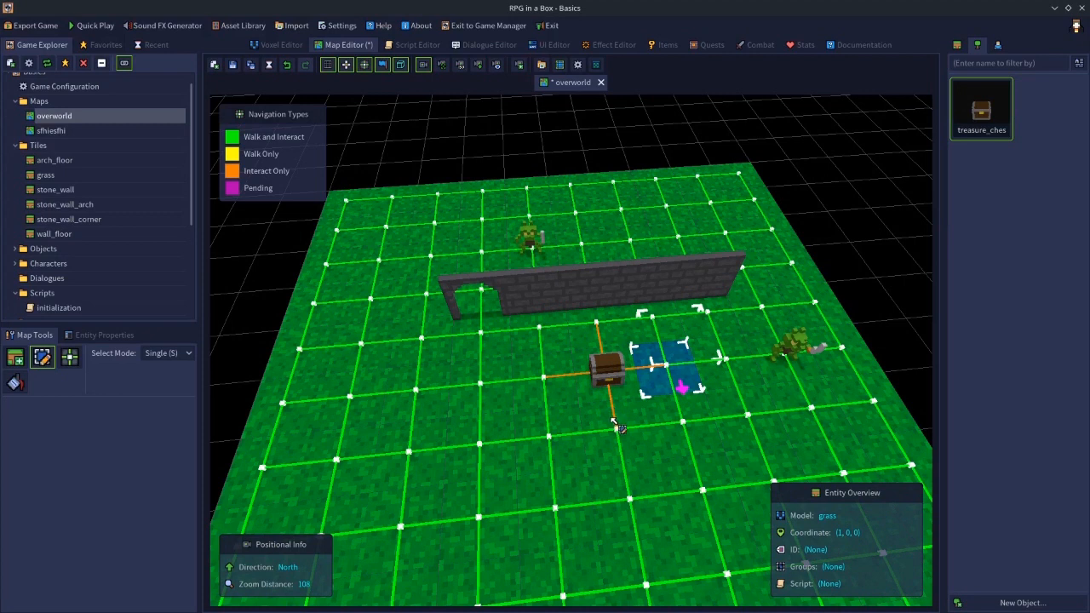
pyautogui.click(583, 382)
pyautogui.click(556, 379)
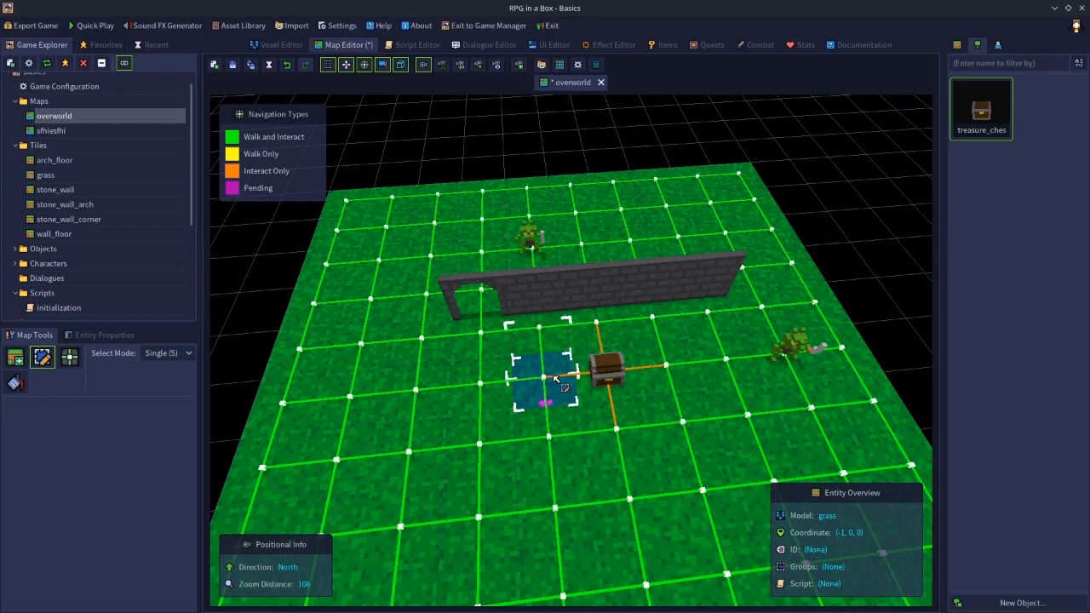
# Step: Set the navigation connections on both sides of the chest and behind it to Pending, keeping the front one Interact Only
pyautogui.press('n')
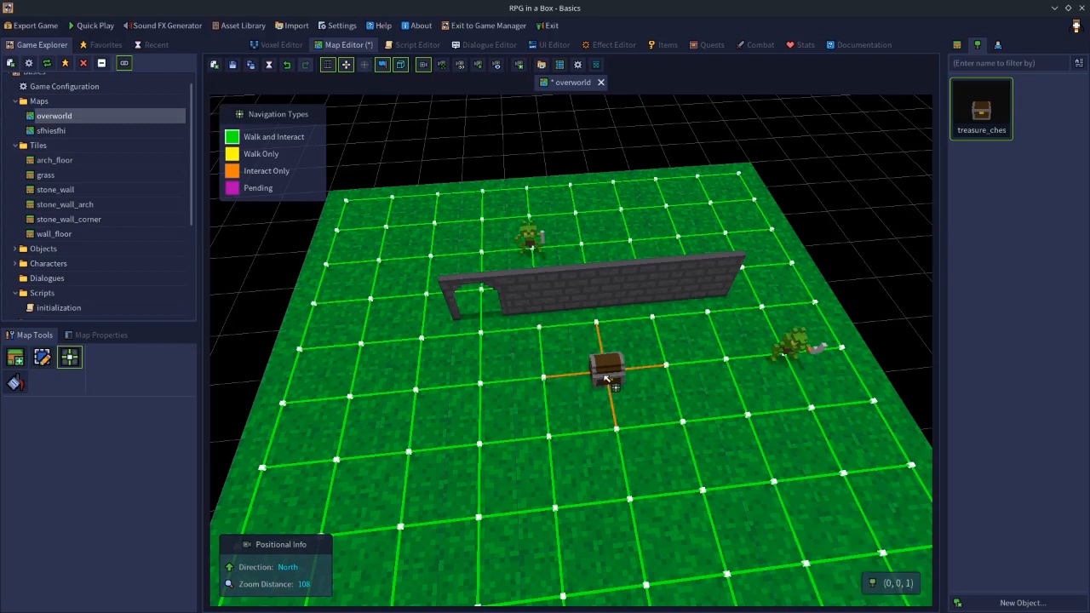
pyautogui.press('Tab')
pyautogui.press('Tab')
pyautogui.moveTo(619, 431); pyautogui.dragTo(612, 381)
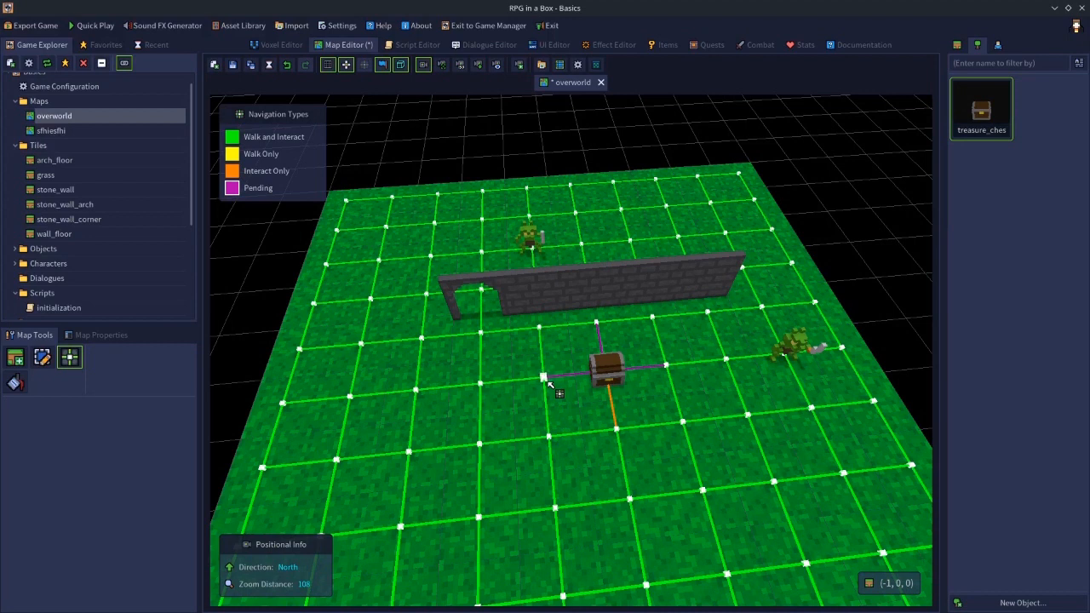
# Step: Select the grass tiles beside, in front of and behind the chest to compare the Pending connections with the Interact Only one
pyautogui.press('s')
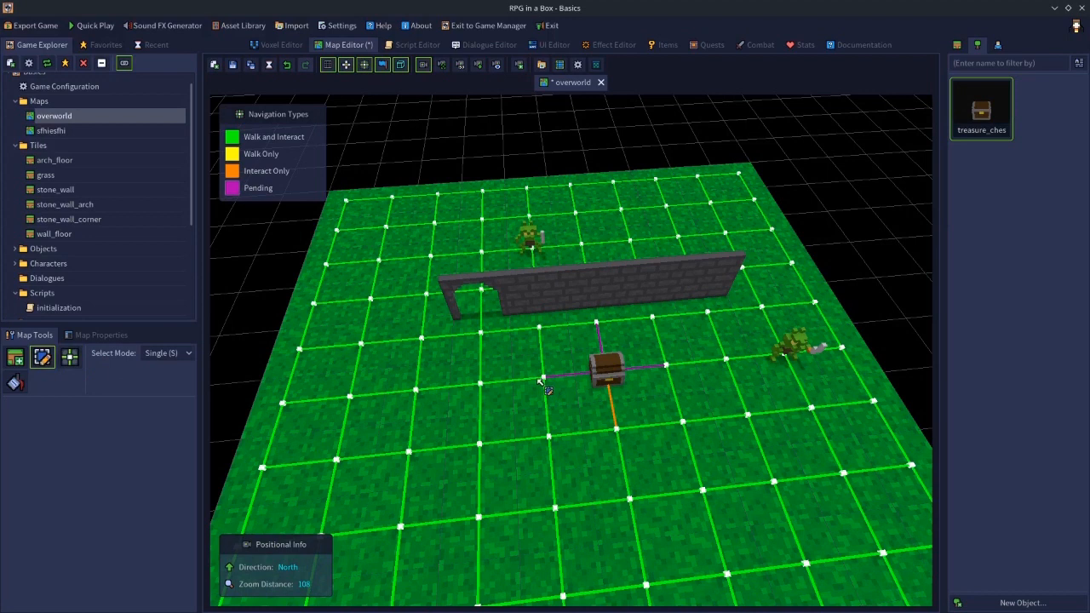
pyautogui.click(549, 388)
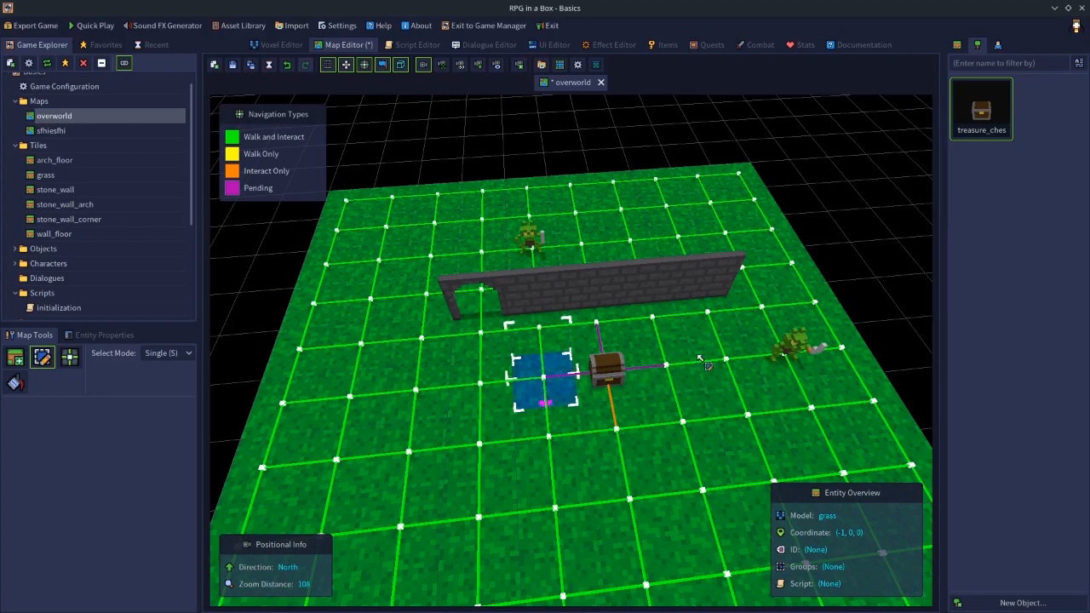
pyautogui.click(619, 435)
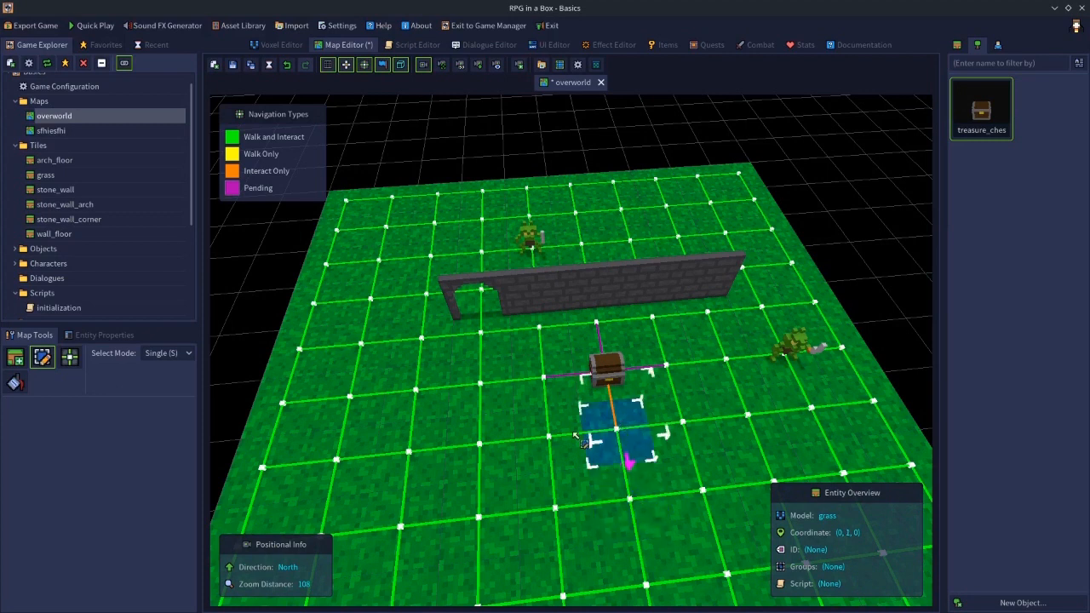
pyautogui.click(691, 433)
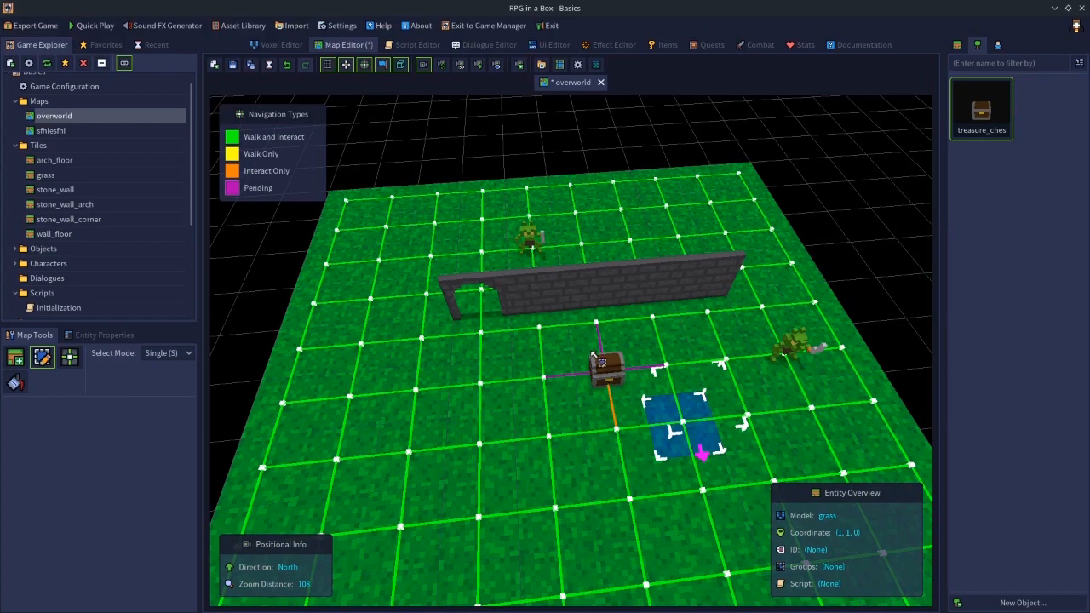
pyautogui.click(593, 338)
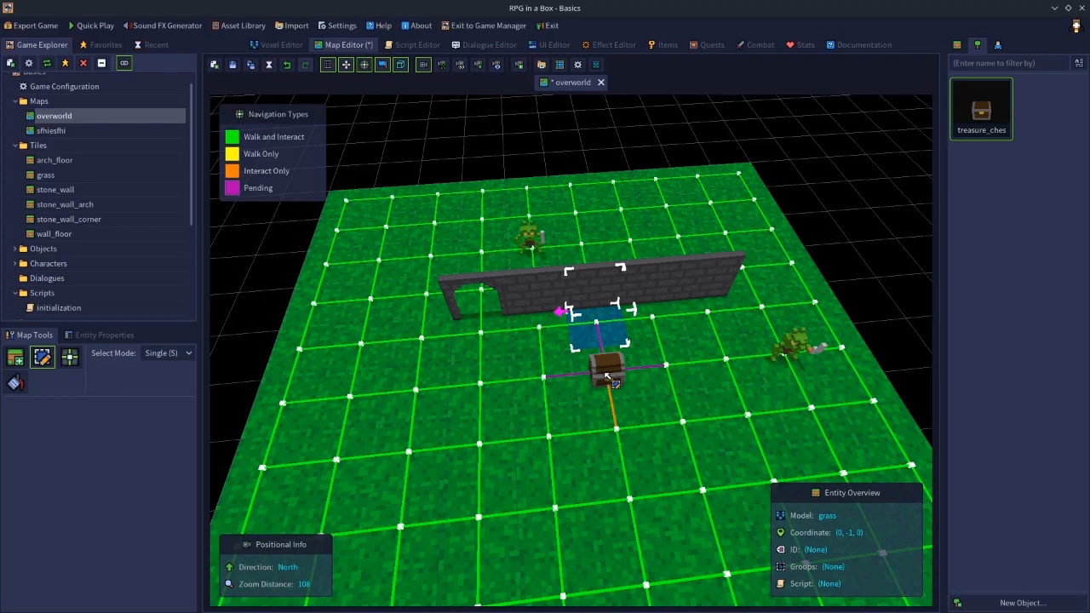
# Step: Remove the chest tile's navigation connections and link only the grass tile in front, at (0, 1, 0), as Interact Only
pyautogui.press('n')
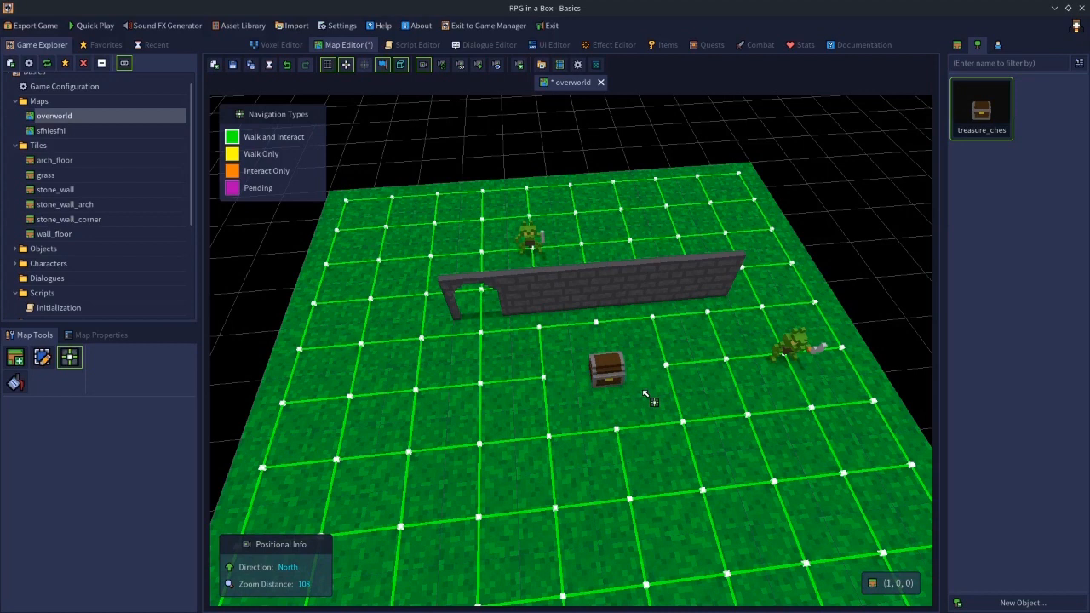
pyautogui.press('3')
pyautogui.moveTo(619, 430); pyautogui.dragTo(620, 394)
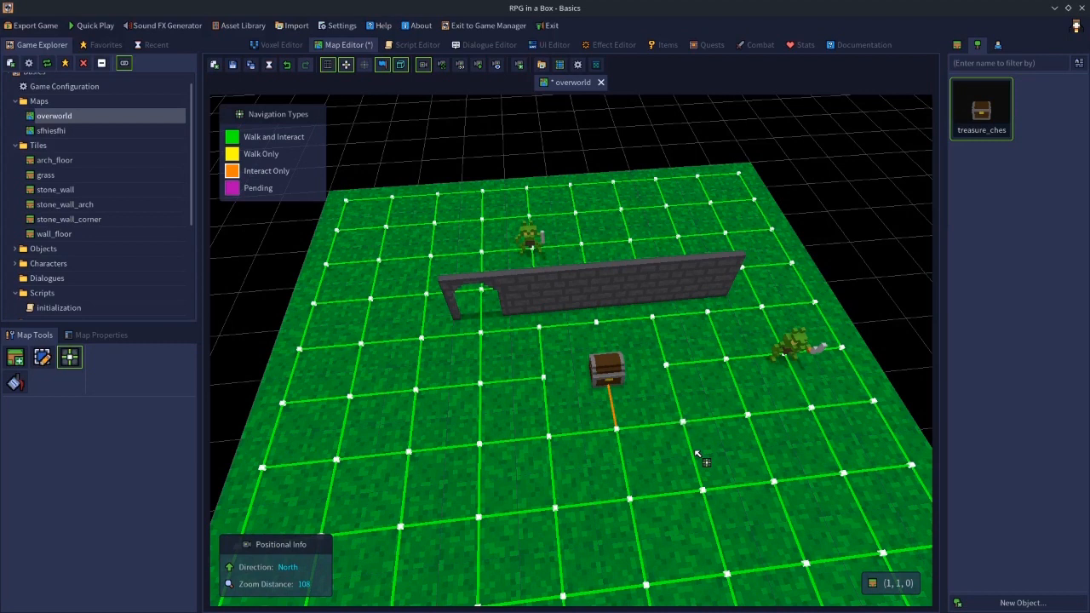
# Step: Search the Asset Library for "bou" and import the 32x32x16 sandstone boulder model into the project
pyautogui.click(222, 28)
pyautogui.click(469, 435)
pyautogui.write('b')
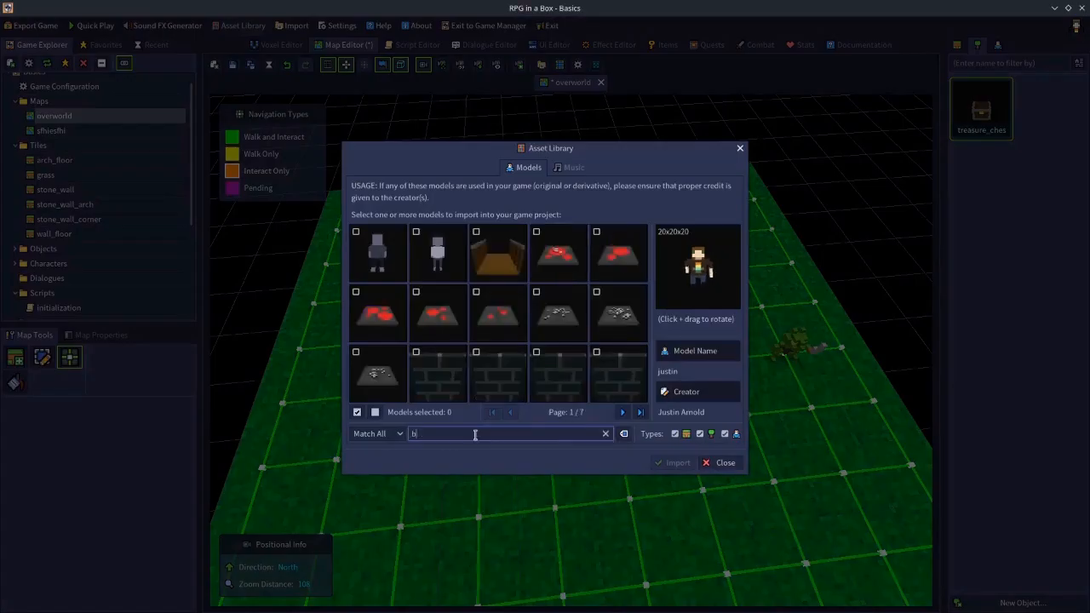
pyautogui.write('ou')
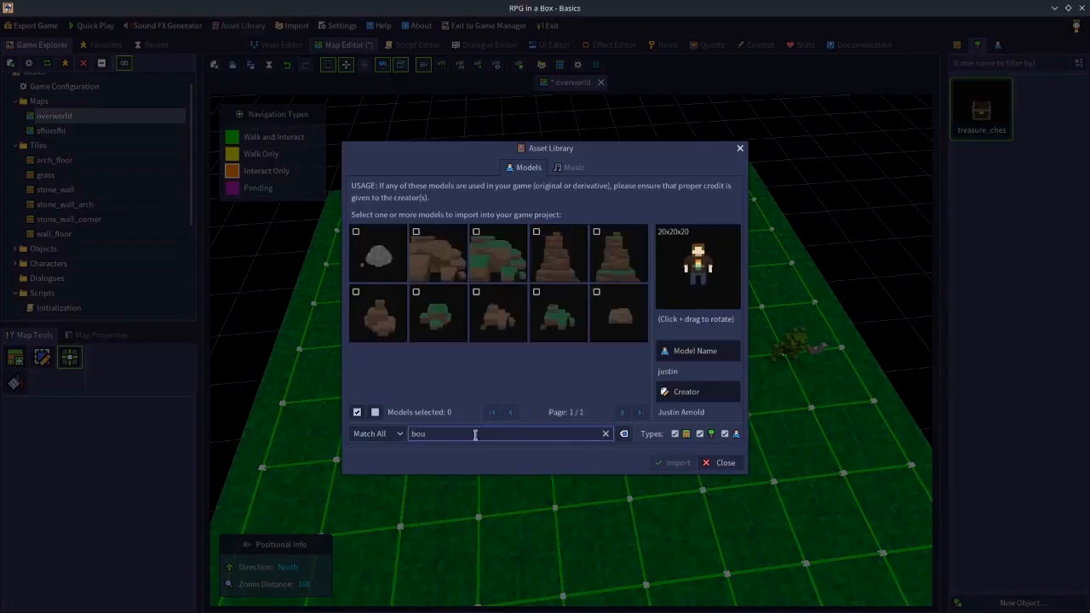
pyautogui.click(451, 271)
pyautogui.click(672, 463)
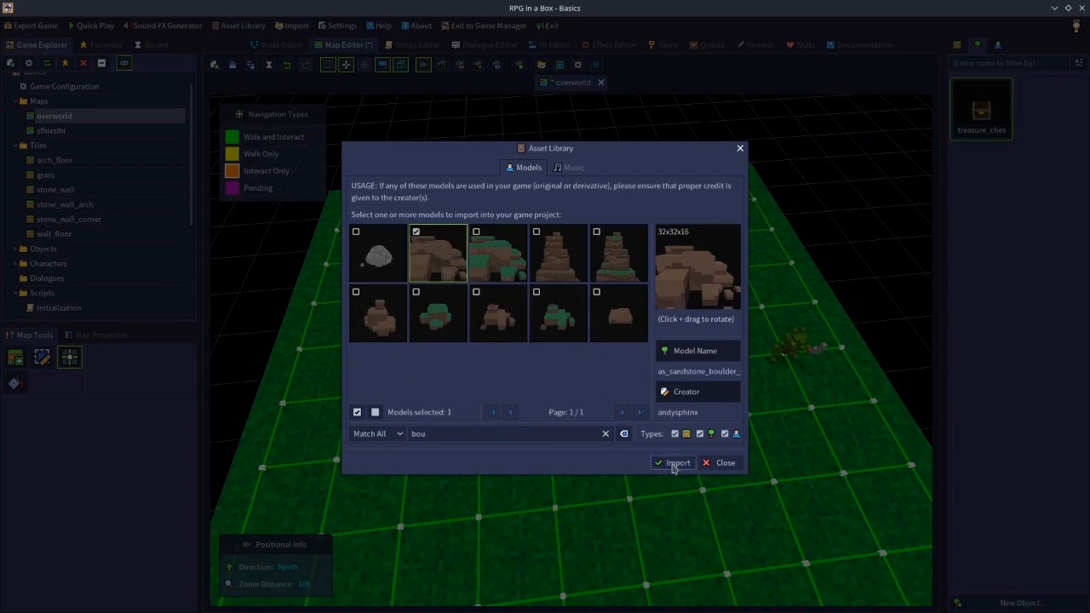
pyautogui.click(532, 330)
pyautogui.click(724, 462)
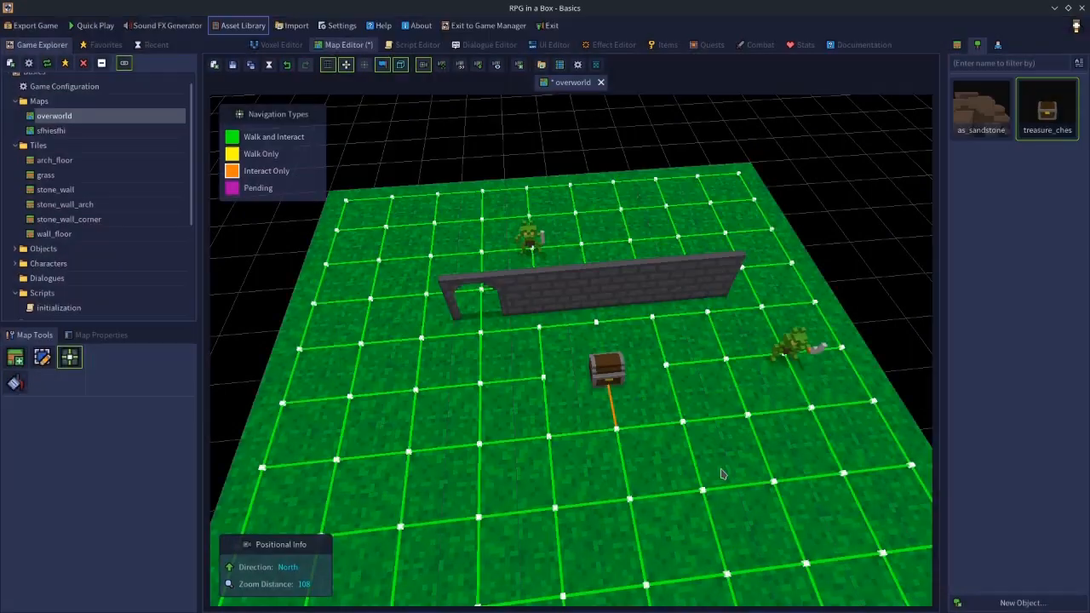
# Step: Place the sandstone boulder behind and beside the wall at (-4, -3, 1), and delete the stone_wall_arch tile
pyautogui.click(972, 118)
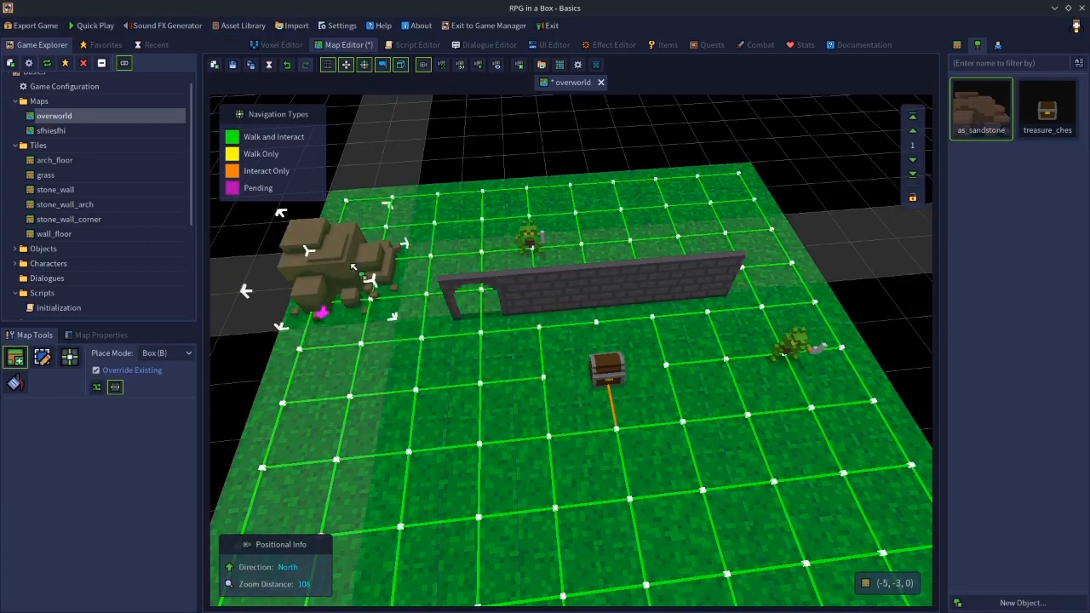
pyautogui.click(366, 258)
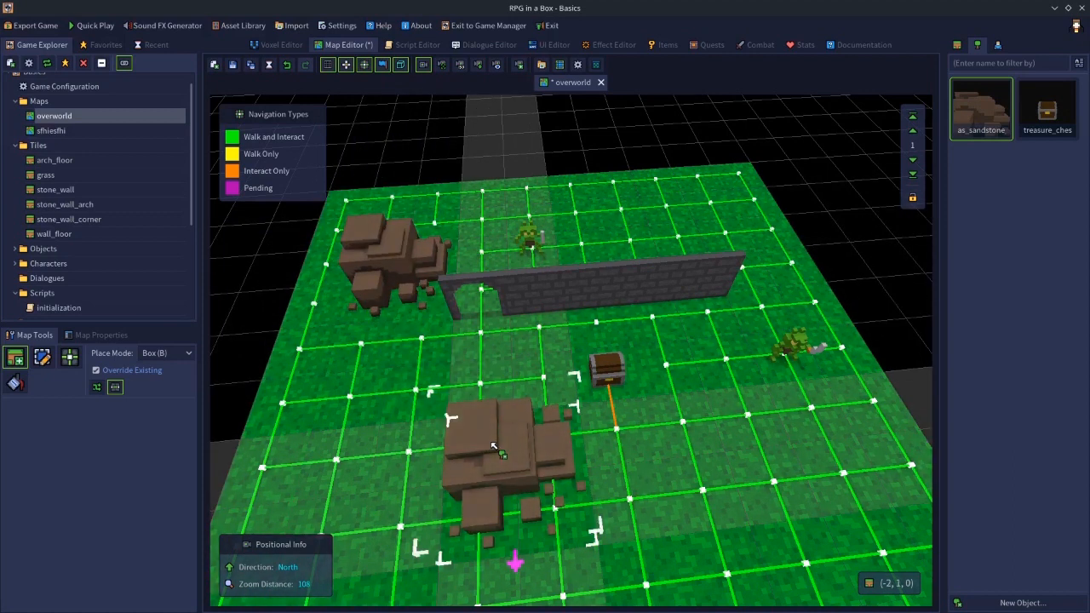
pyautogui.press('e')
pyautogui.click(472, 274)
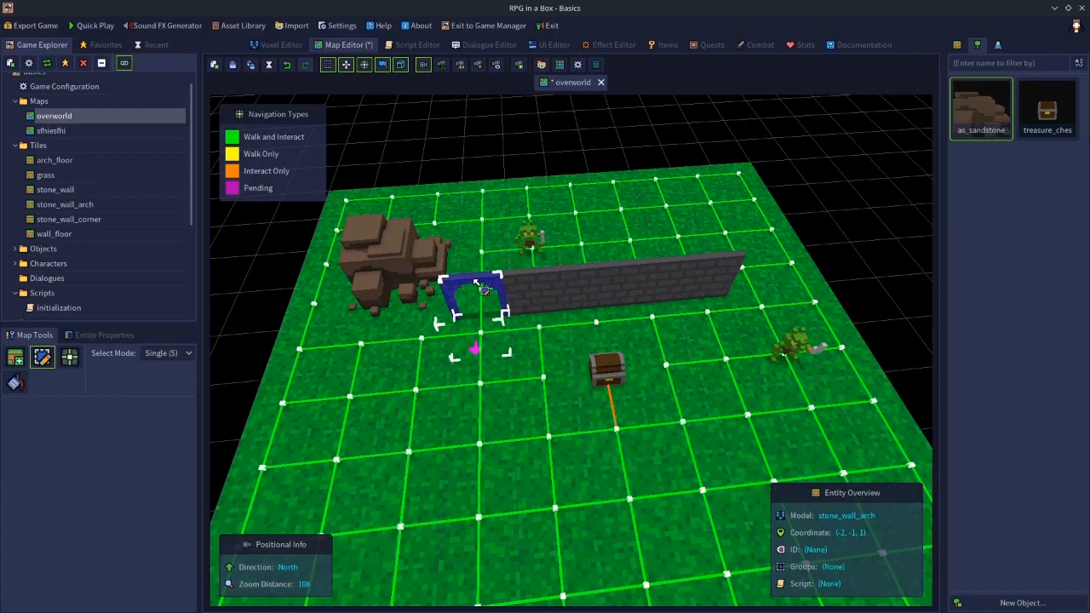
pyautogui.press('Delete')
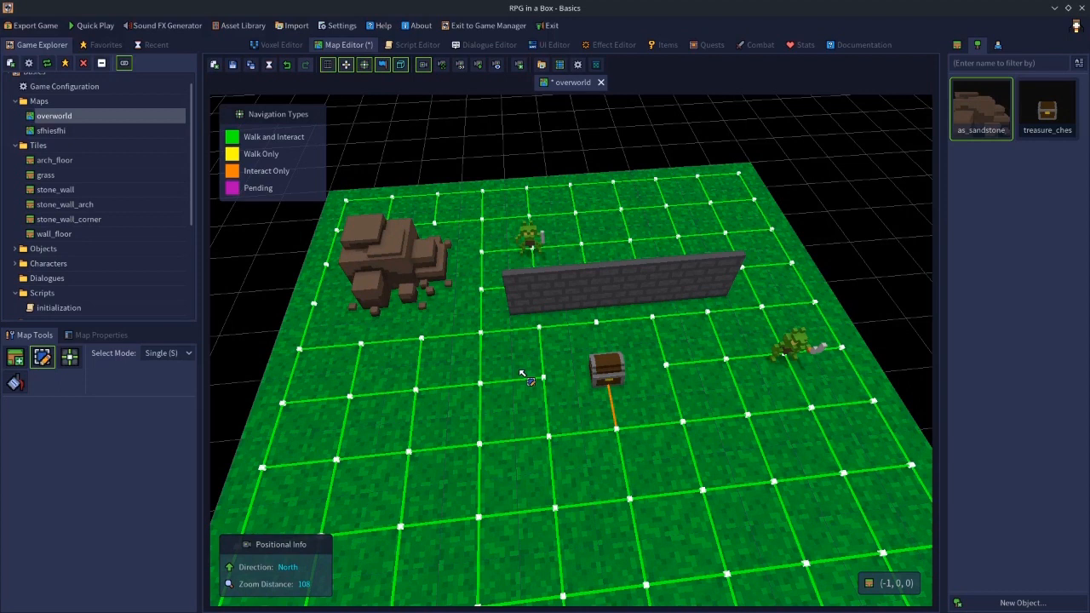
# Step: Draw Pending navigation connections from the surrounding grass tiles in to the tiles covered by the sandstone boulder
pyautogui.press('n')
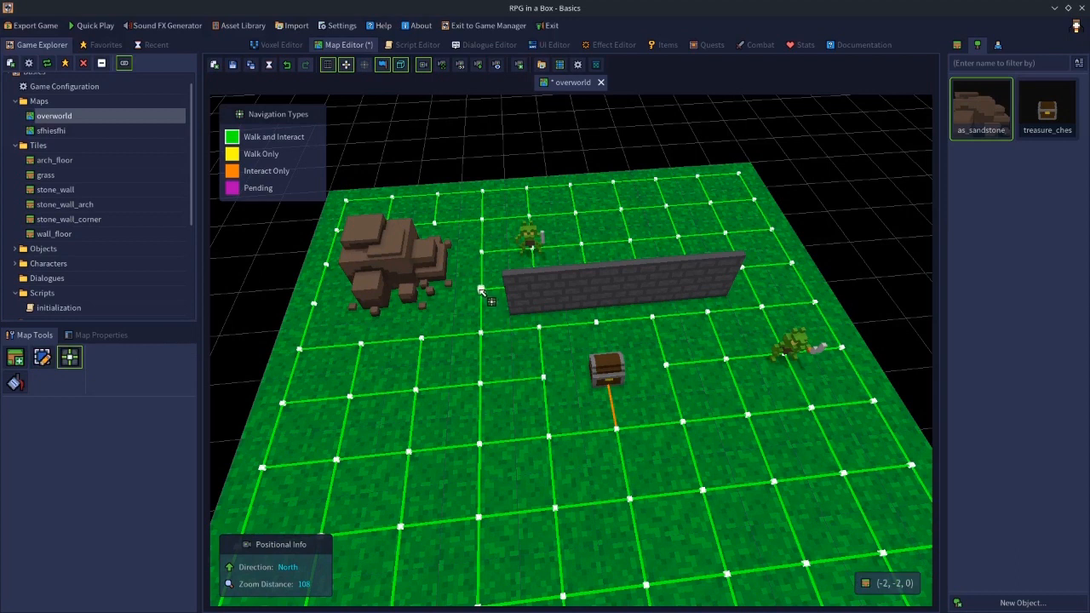
pyautogui.moveTo(481, 290); pyautogui.dragTo(318, 302)
pyautogui.moveTo(359, 341); pyautogui.dragTo(384, 221)
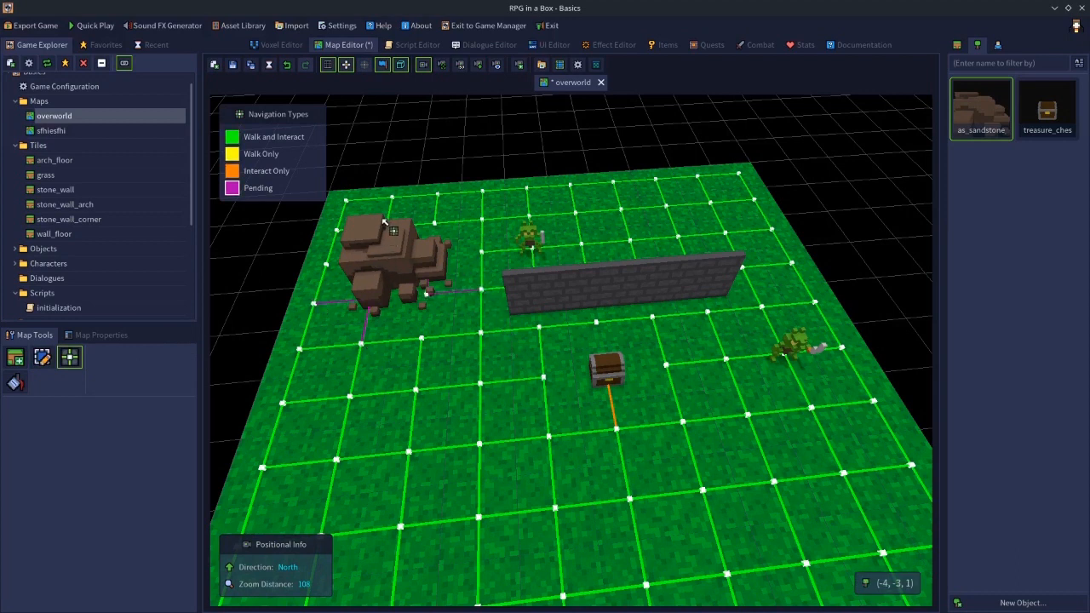
pyautogui.moveTo(423, 338); pyautogui.dragTo(434, 225)
pyautogui.moveTo(481, 253); pyautogui.dragTo(335, 260)
pyautogui.moveTo(498, 247); pyautogui.dragTo(341, 278, button='middle')
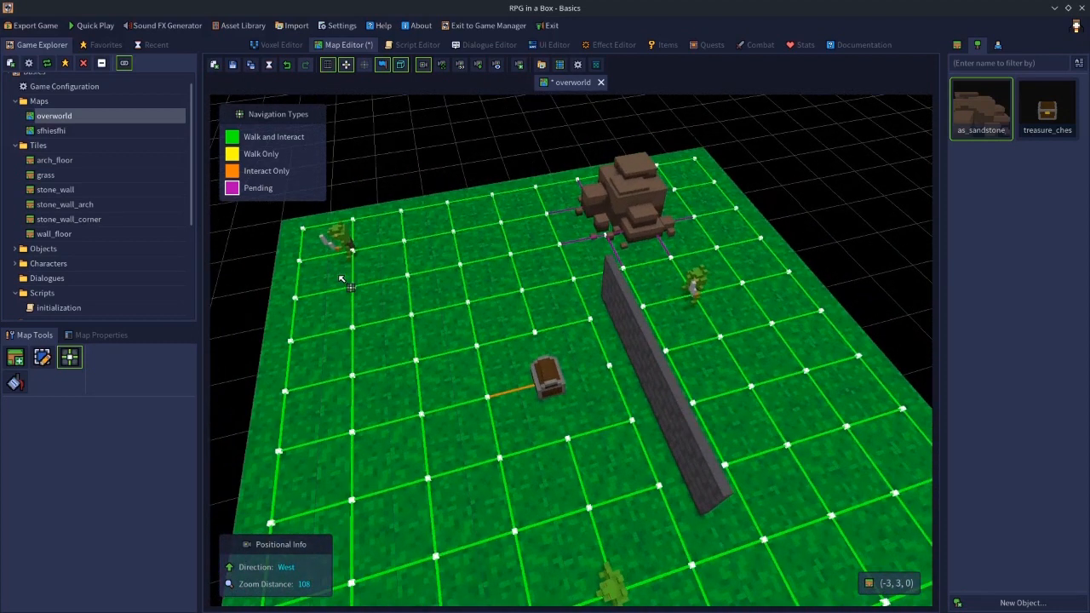
pyautogui.moveTo(695, 275)
pyautogui.mouseDown(button='middle')
pyautogui.moveTo(608, 272)
pyautogui.moveTo(642, 298)
pyautogui.moveTo(679, 272)
pyautogui.mouseUp(button='middle')
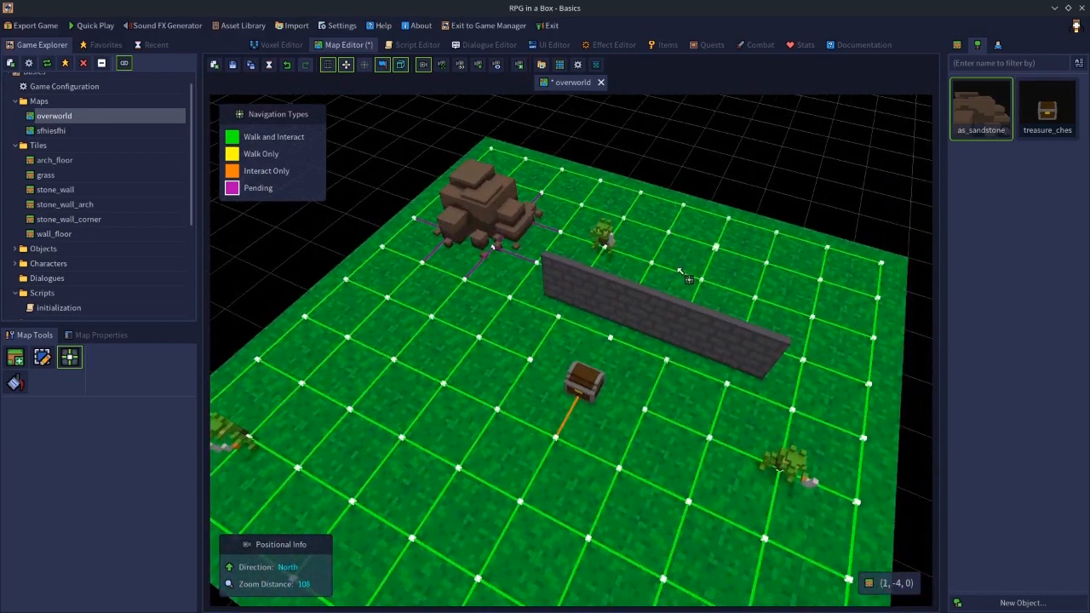
pyautogui.moveTo(556, 291); pyautogui.dragTo(620, 274, button='middle')
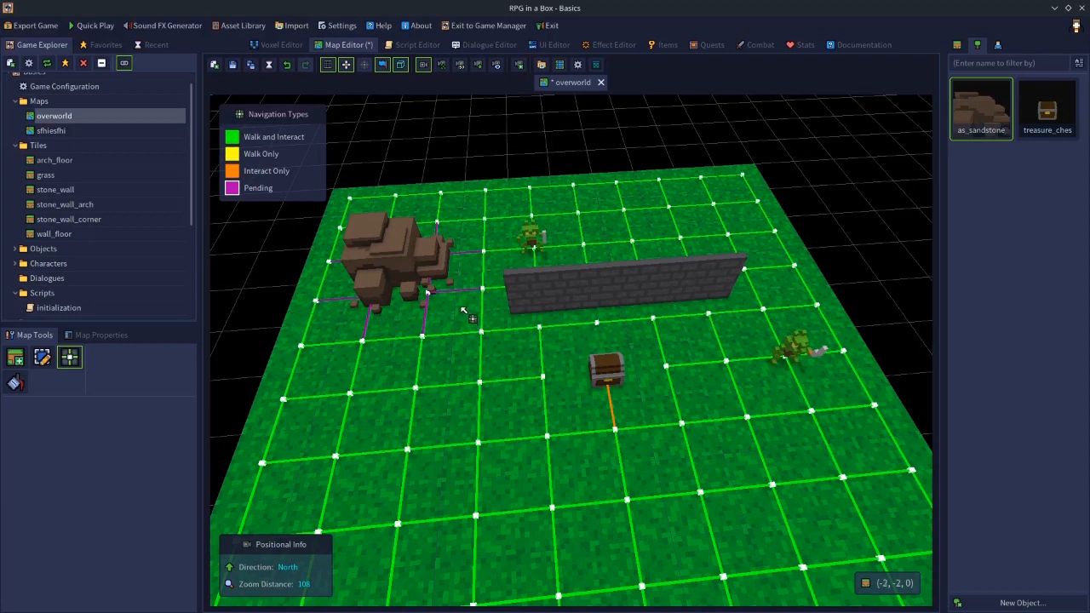
# Step: Remove the navigation connections of the tiles under the boulder and of the grass tiles directly beside it
pyautogui.click(423, 297)
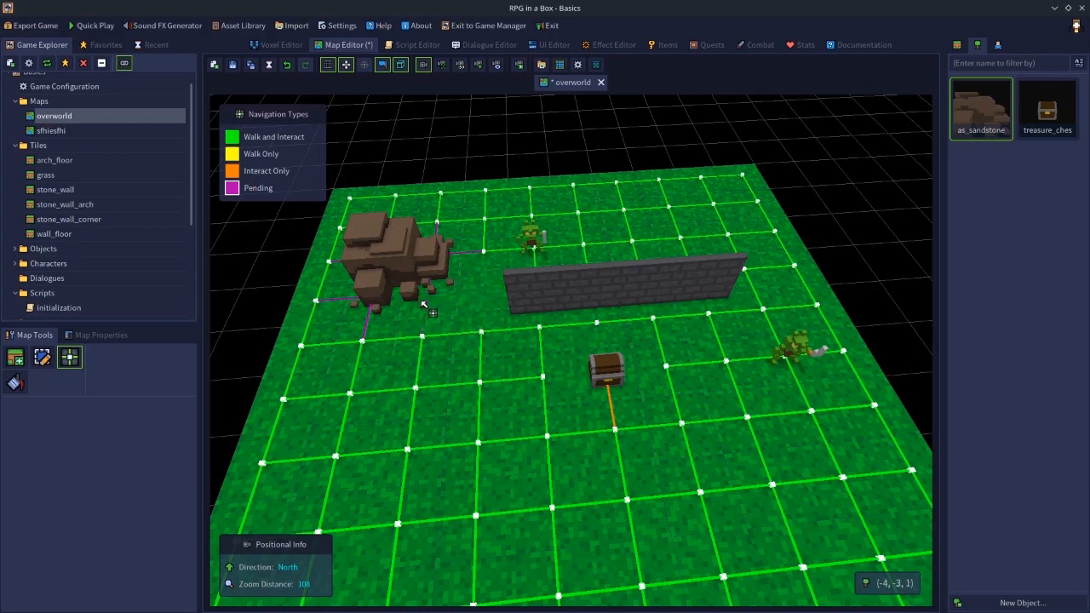
pyautogui.click(348, 309)
pyautogui.click(327, 275)
pyautogui.click(473, 266)
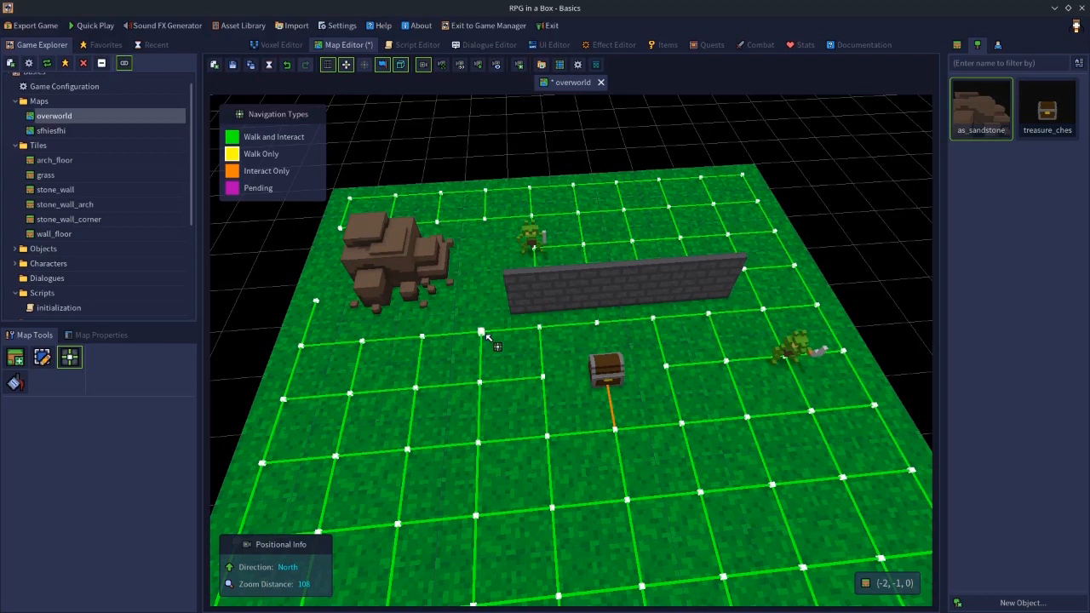
# Step: Set a continuous path of connections looping in front of the chest to Walk Only, and return it to Walk and Interact
pyautogui.moveTo(486, 336)
pyautogui.mouseDown()
pyautogui.moveTo(485, 520)
pyautogui.moveTo(746, 496)
pyautogui.moveTo(761, 436)
pyautogui.moveTo(731, 370)
pyautogui.moveTo(688, 368)
pyautogui.mouseUp()
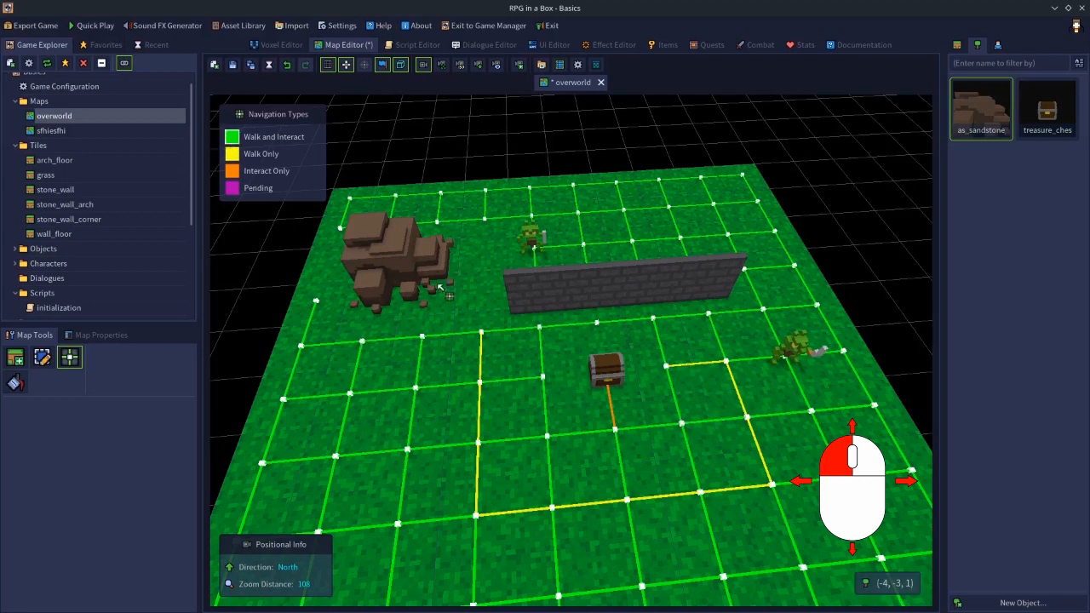
pyautogui.moveTo(479, 341)
pyautogui.mouseDown()
pyautogui.moveTo(479, 503)
pyautogui.moveTo(656, 511)
pyautogui.moveTo(760, 486)
pyautogui.moveTo(757, 421)
pyautogui.moveTo(727, 367)
pyautogui.moveTo(660, 369)
pyautogui.moveTo(693, 374)
pyautogui.mouseUp()
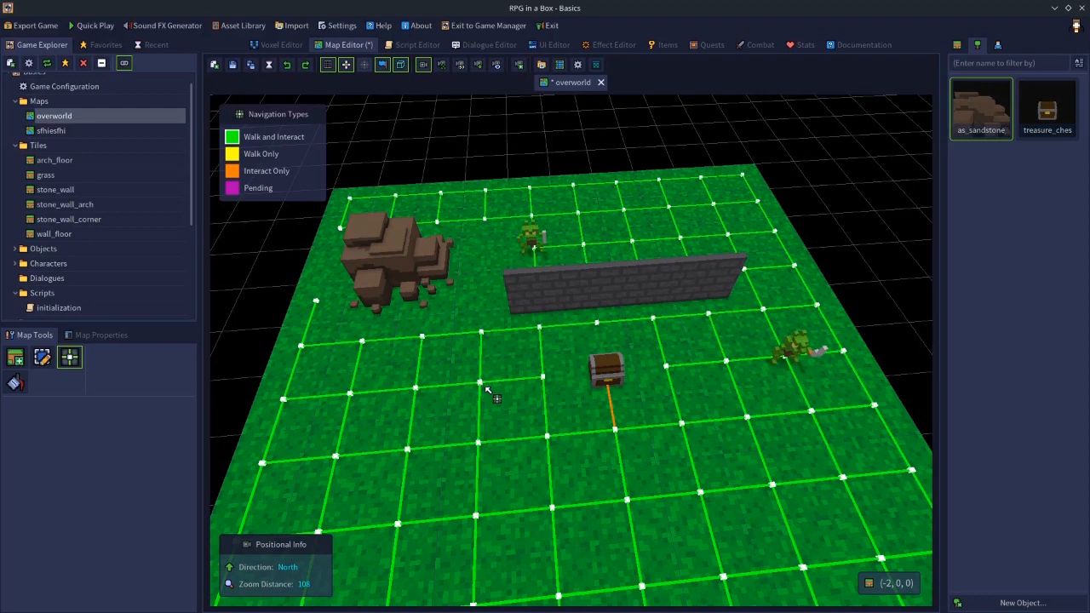
# Step: Try removing the navigation connections of the grass tile at (-2, 0, 0), and restore them
pyautogui.press('Delete')
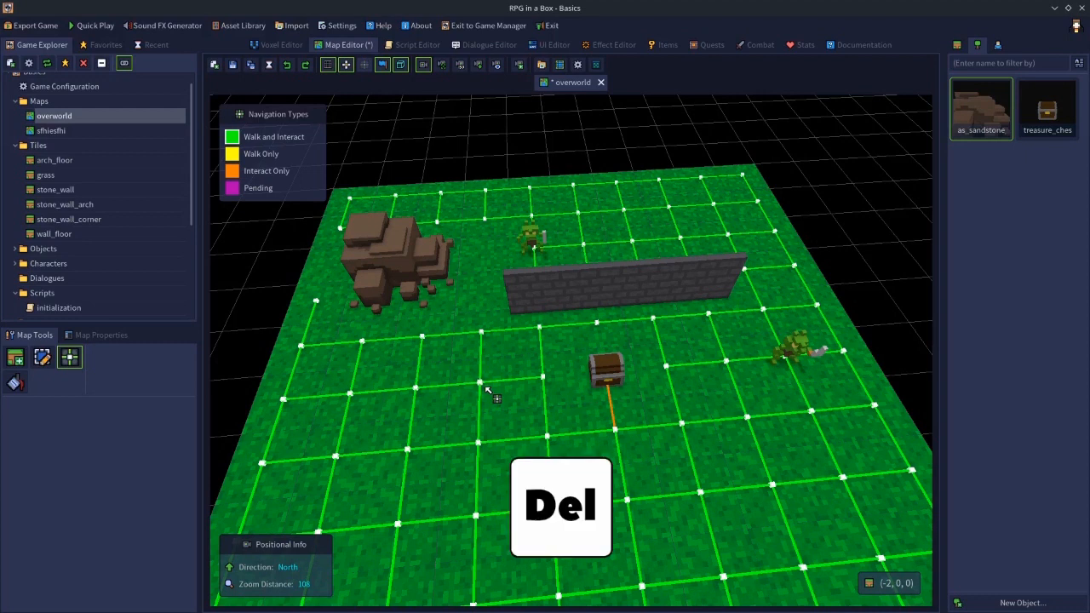
pyautogui.press('Delete')
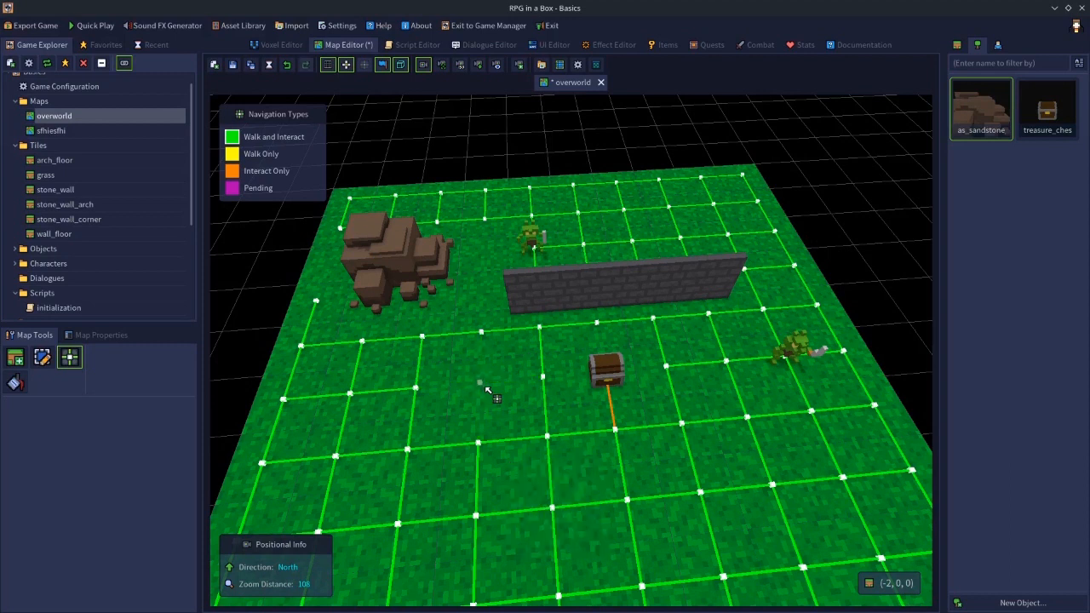
pyautogui.click(481, 383)
pyautogui.click(482, 380)
pyautogui.hotkey('ctrl', 'z')
pyautogui.click(480, 385)
pyautogui.rightClick(480, 443)
pyautogui.hotkey('ctrl', 'z')
pyautogui.hotkey('ctrl', 'z')
pyautogui.moveTo(478, 441)
pyautogui.mouseDown()
pyautogui.moveTo(425, 452)
pyautogui.moveTo(409, 494)
pyautogui.moveTo(425, 509)
pyautogui.moveTo(628, 499)
pyautogui.mouseUp()
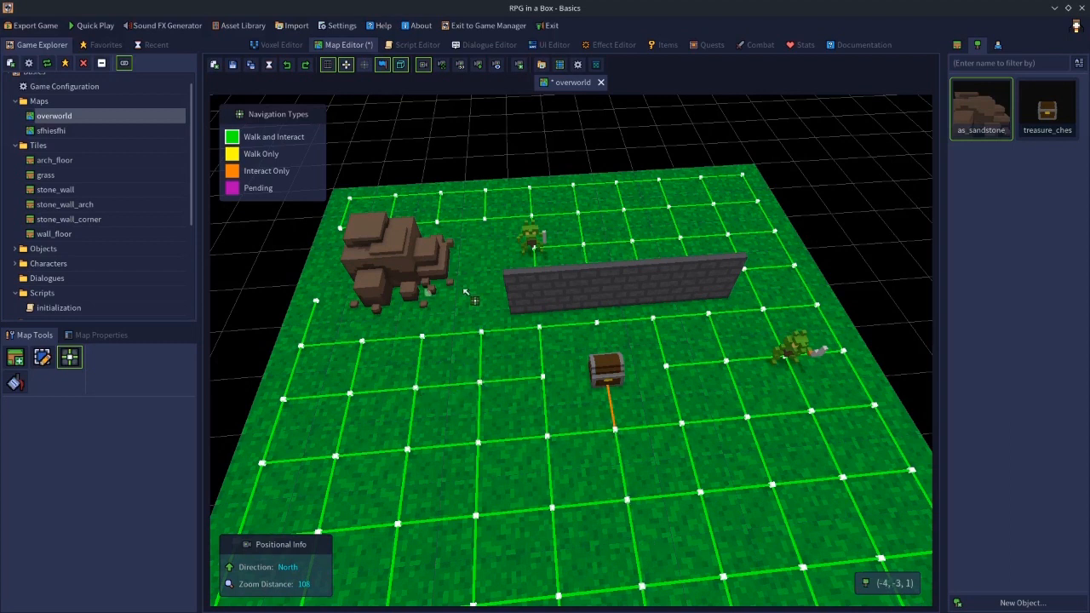
# Step: Place a box of grass tiles just east of the map with Auto-Connect Navigation on, then undo the placement and turn the option off
pyautogui.scroll(-5, 542, 406)
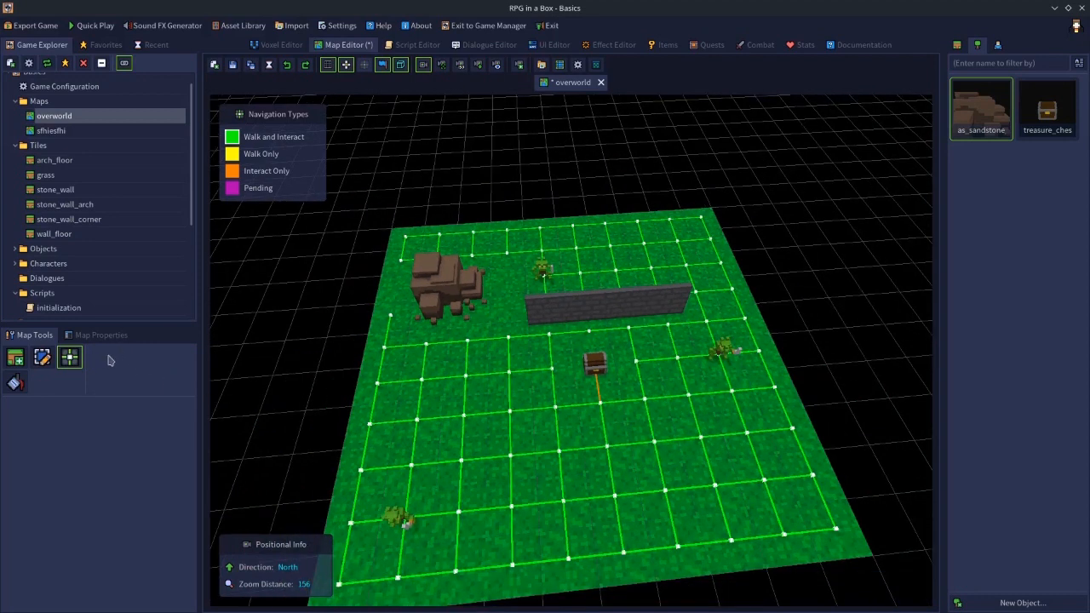
pyautogui.click(14, 361)
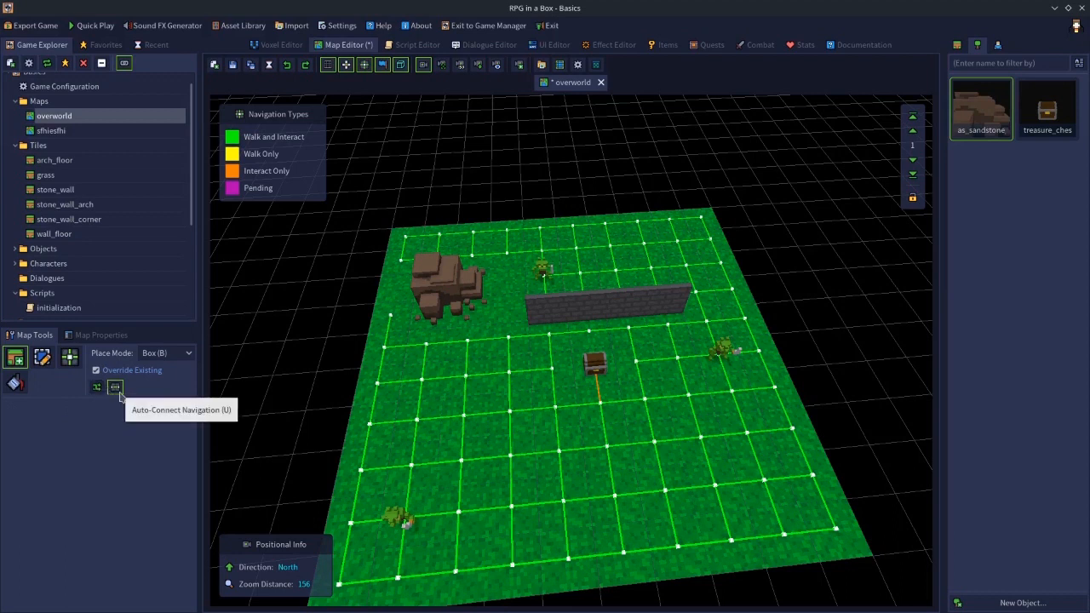
pyautogui.press('u')
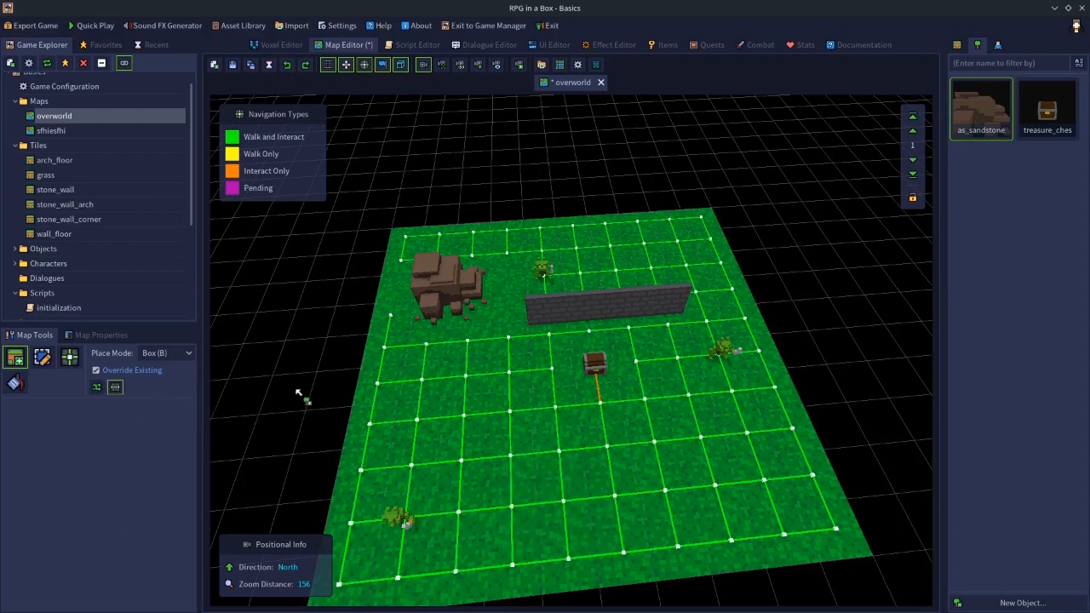
pyautogui.click(958, 45)
pyautogui.click(1046, 107)
pyautogui.moveTo(736, 201); pyautogui.dragTo(901, 294)
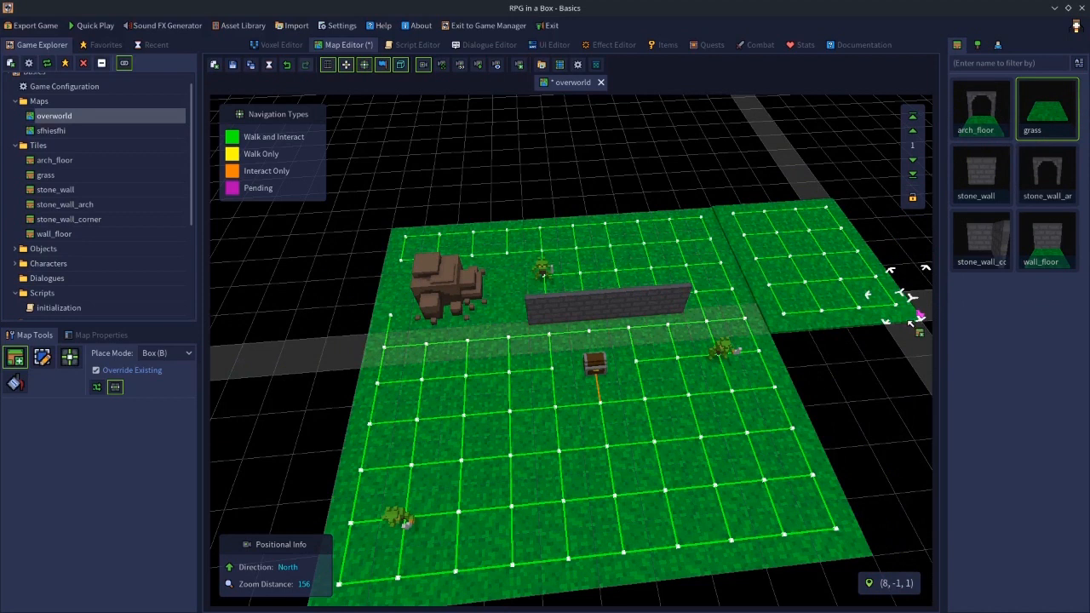
pyautogui.hotkey('ctrl', 'z')
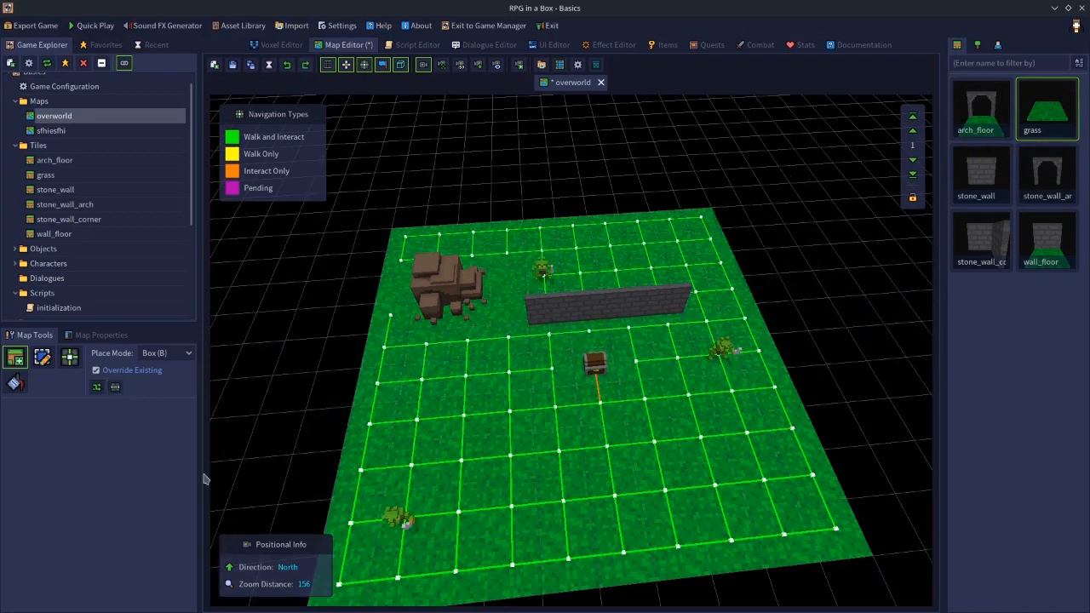
# Step: Place a box of grass tiles just behind the map's north edge with Auto-Connect Navigation off, and undo the placement
pyautogui.moveTo(567, 138); pyautogui.dragTo(817, 190)
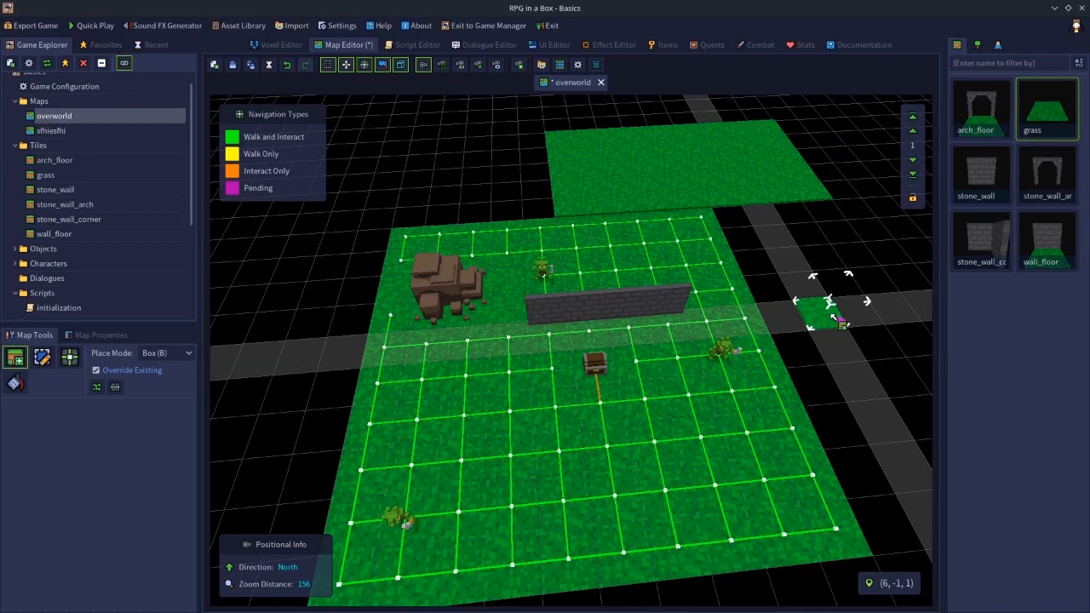
pyautogui.press('n')
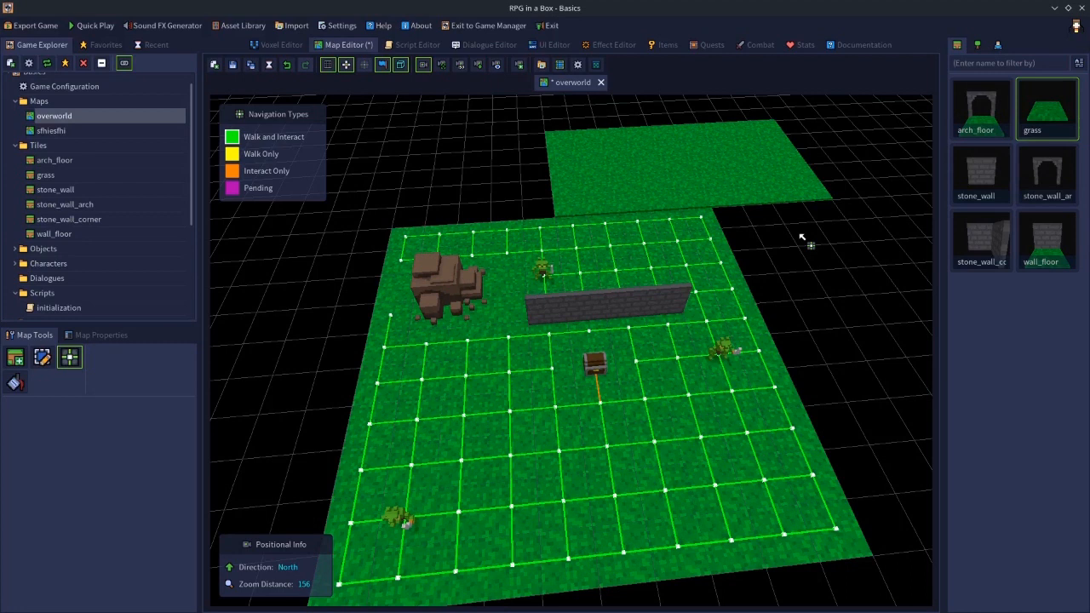
pyautogui.hotkey('ctrl', 'z')
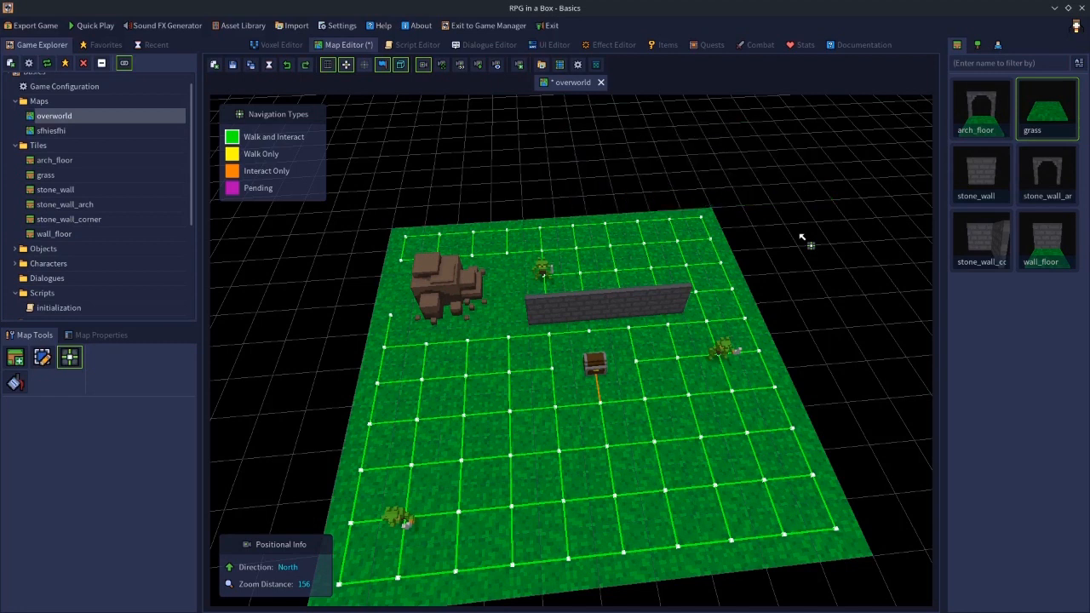
# Step: Fill a very large grass area over and behind the existing map without automatic navigation connections, and undo it
pyautogui.scroll(-5, 762, 242)
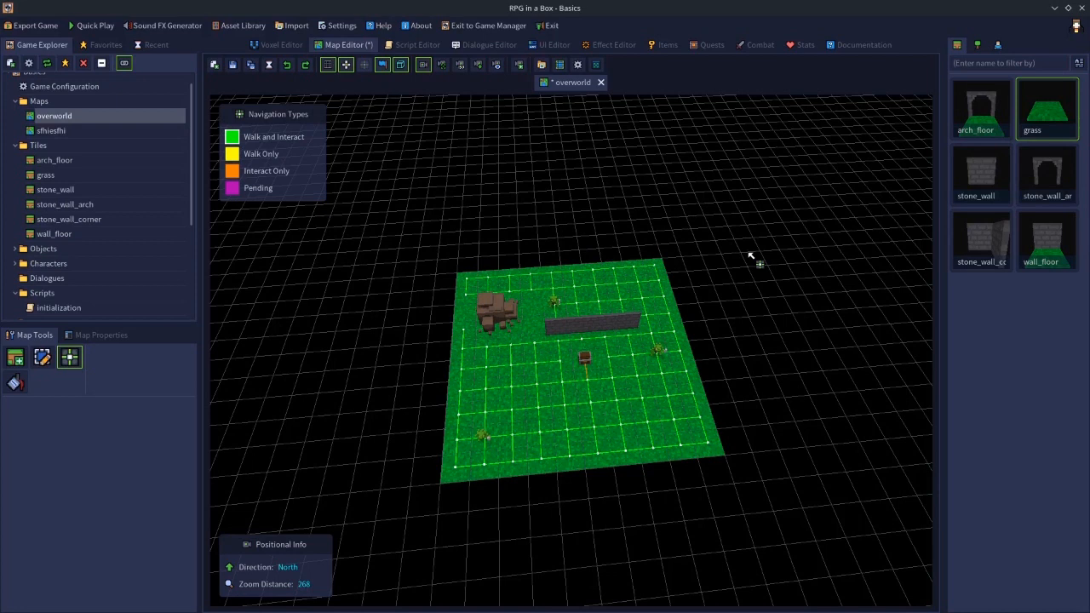
pyautogui.click(20, 363)
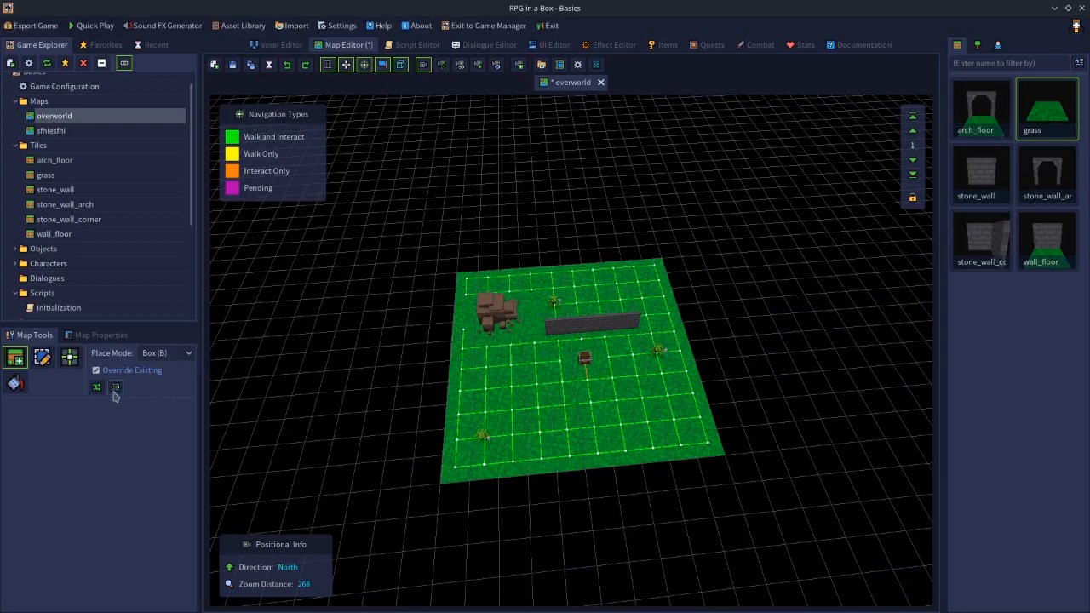
pyautogui.scroll(-5, 779, 275)
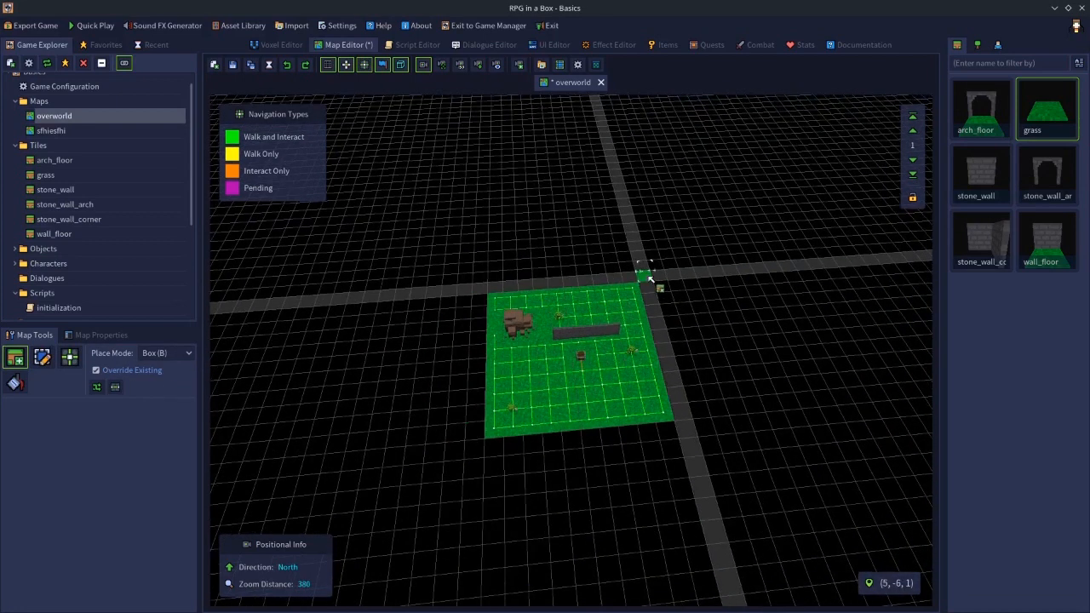
pyautogui.scroll(-5, 648, 278)
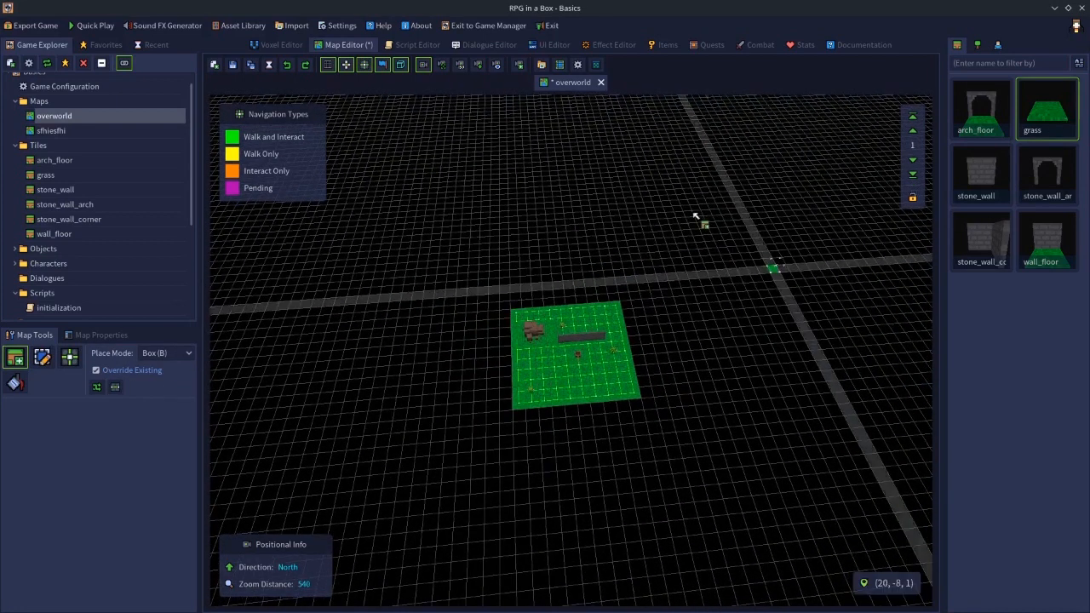
pyautogui.moveTo(406, 122); pyautogui.dragTo(851, 341)
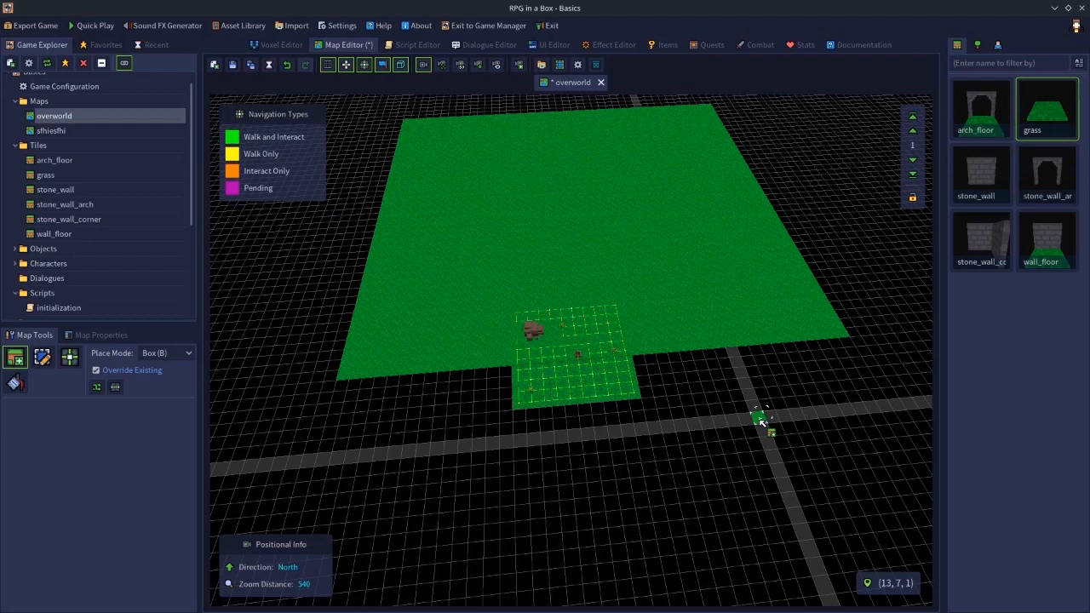
pyautogui.scroll(3, 541, 246)
pyautogui.scroll(-2, 541, 245)
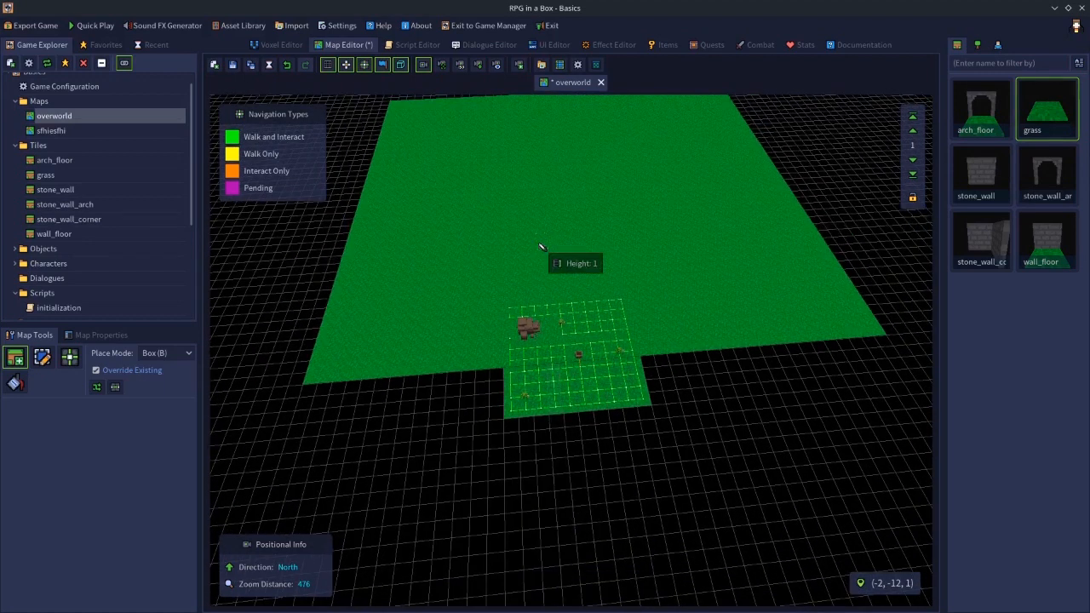
pyautogui.hotkey('ctrl', 'z')
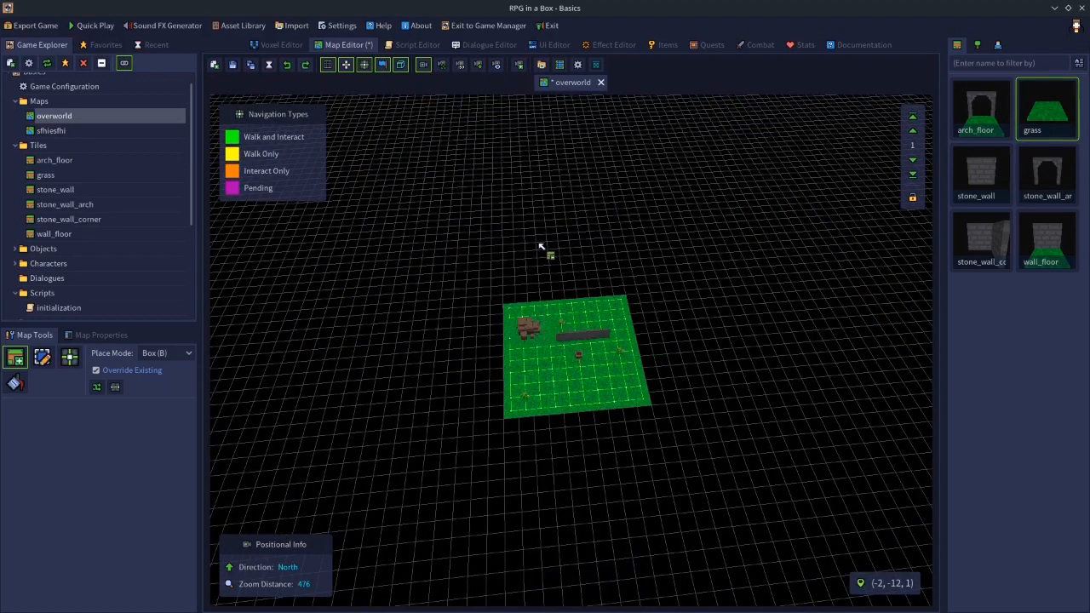
# Step: Place a large separate grass area north of the map with Auto-Connect Navigation on, then undo it and turn the option off
pyautogui.click(115, 387)
pyautogui.moveTo(405, 147); pyautogui.dragTo(745, 217)
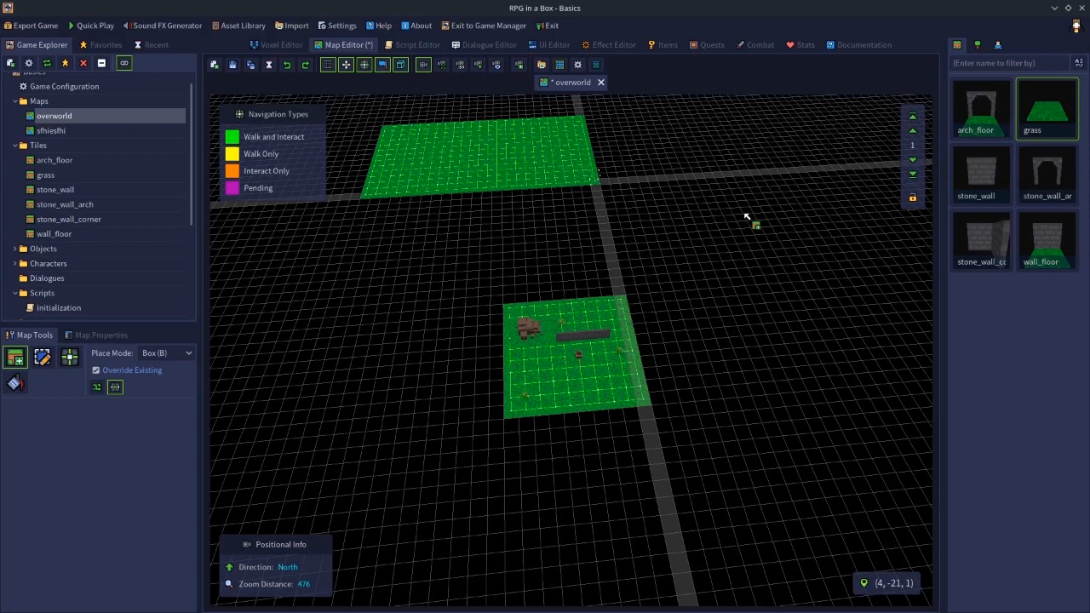
pyautogui.moveTo(746, 218); pyautogui.dragTo(748, 217)
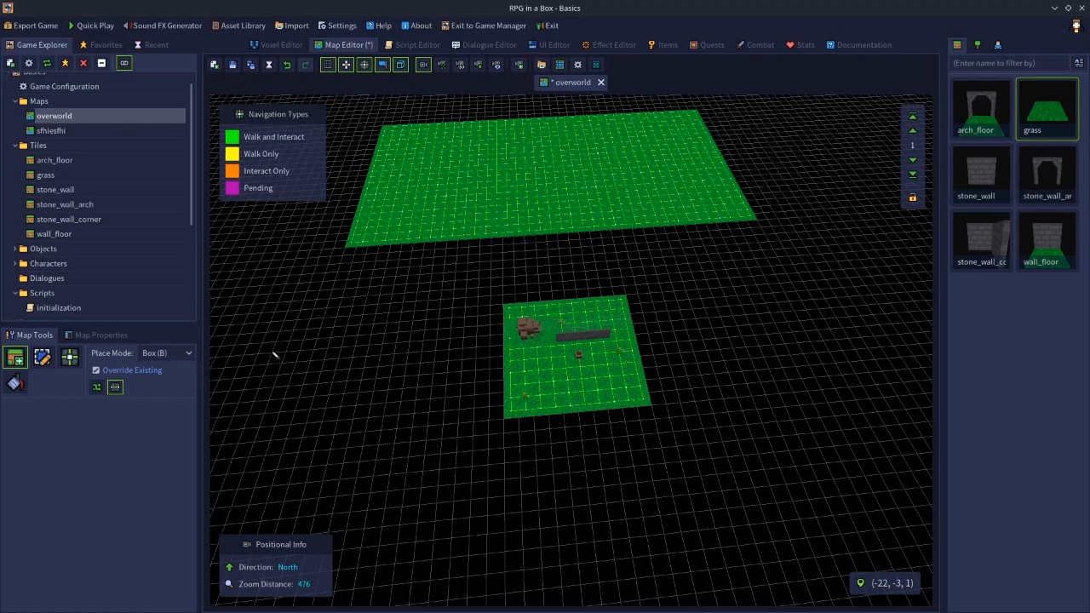
pyautogui.hotkey('ctrl', 'z')
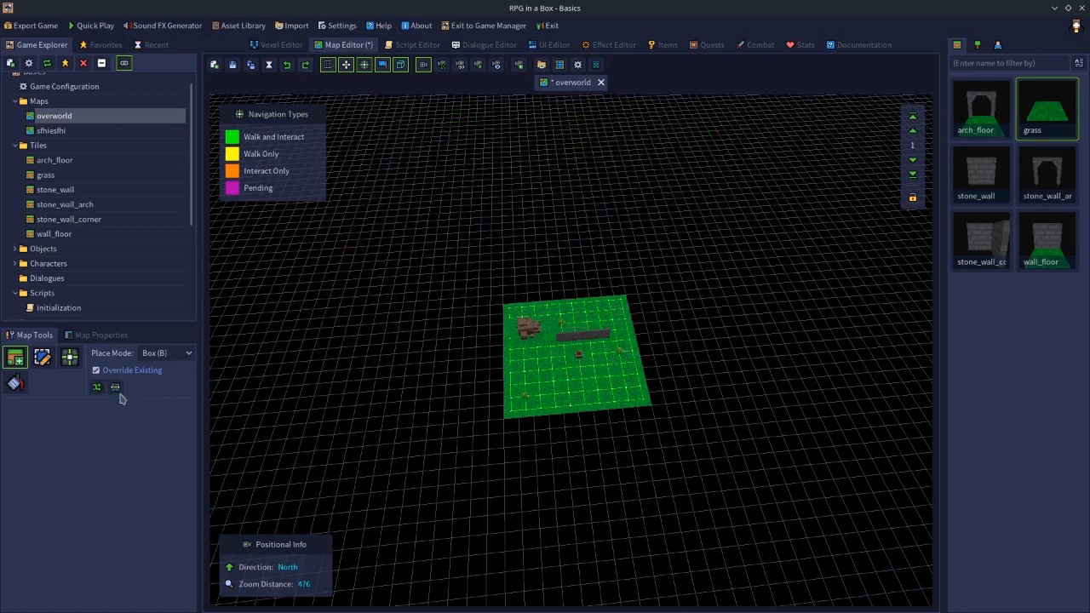
# Step: Place a large unconnected grass area north of the map, and draw a Walk and Interact grid on it with a straight path leading in
pyautogui.moveTo(418, 146); pyautogui.dragTo(614, 175)
pyautogui.scroll(5, 579, 161)
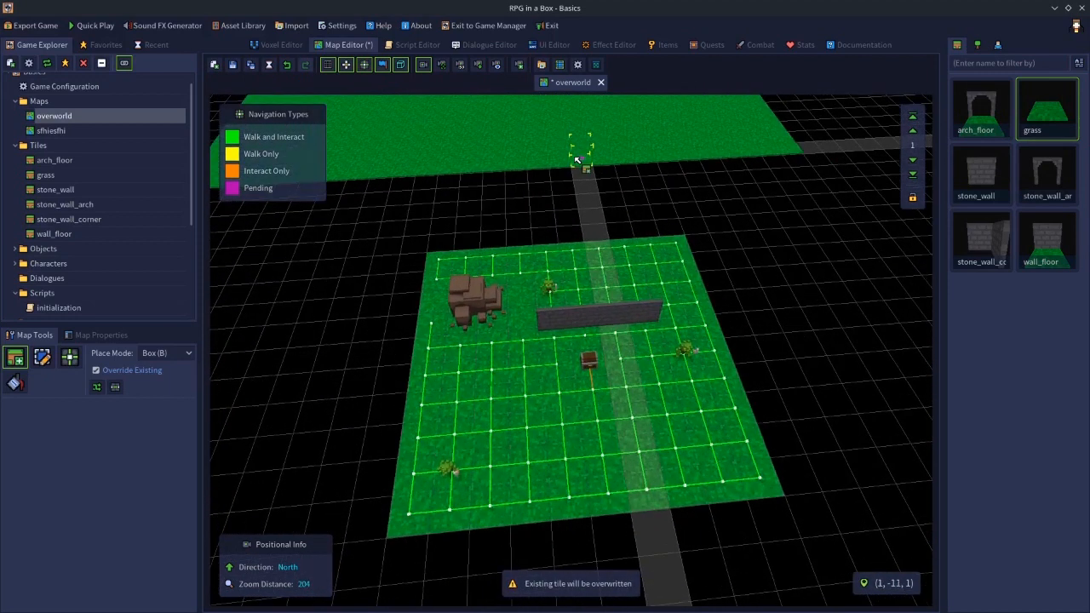
pyautogui.press('c')
pyautogui.moveTo(502, 206); pyautogui.dragTo(508, 182, button='middle')
pyautogui.press('w')
pyautogui.press('n')
pyautogui.moveTo(547, 480)
pyautogui.mouseDown()
pyautogui.moveTo(541, 251)
pyautogui.moveTo(407, 277)
pyautogui.moveTo(493, 359)
pyautogui.moveTo(676, 263)
pyautogui.moveTo(569, 255)
pyautogui.moveTo(545, 261)
pyautogui.moveTo(535, 298)
pyautogui.moveTo(407, 317)
pyautogui.moveTo(544, 281)
pyautogui.moveTo(397, 284)
pyautogui.moveTo(648, 267)
pyautogui.moveTo(558, 314)
pyautogui.moveTo(673, 287)
pyautogui.moveTo(665, 293)
pyautogui.mouseUp()
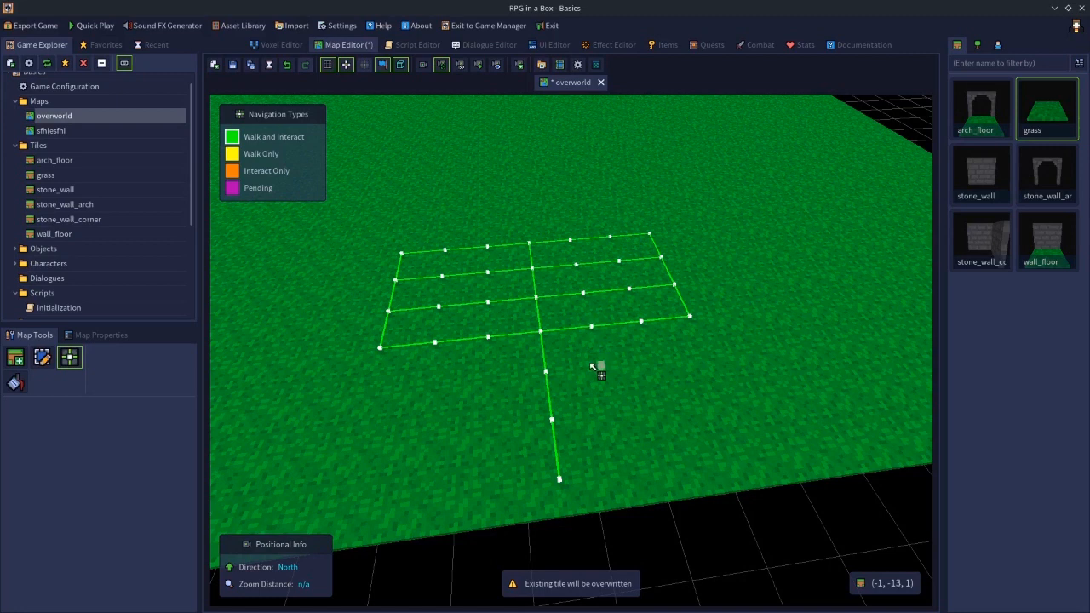
# Step: Build a straight row of stone_wall tiles on level 2 near the east edge of the new grass area
pyautogui.scroll(-2, 598, 367)
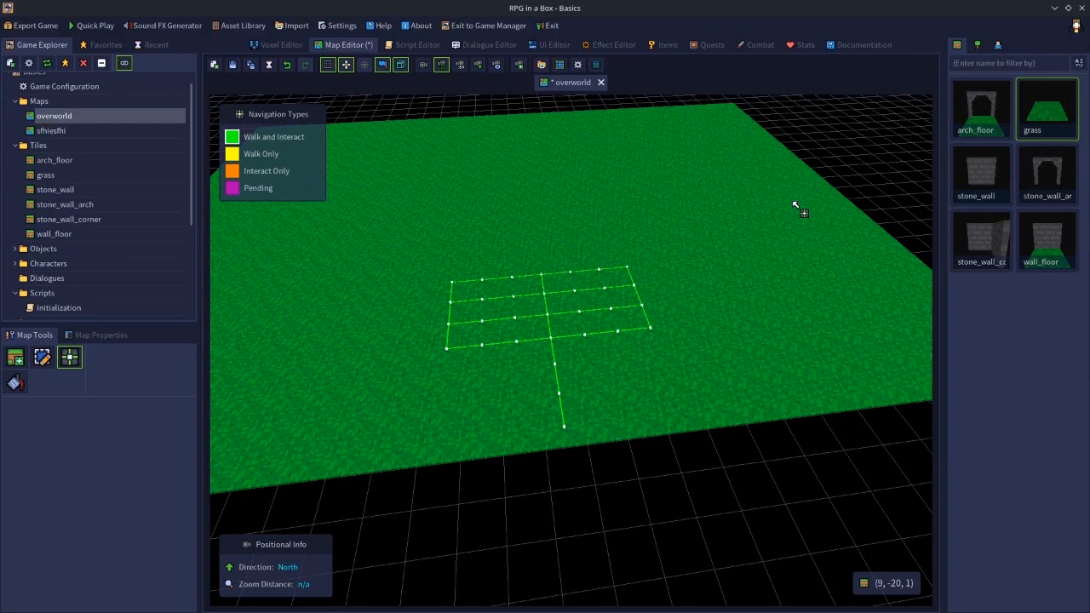
pyautogui.click(984, 178)
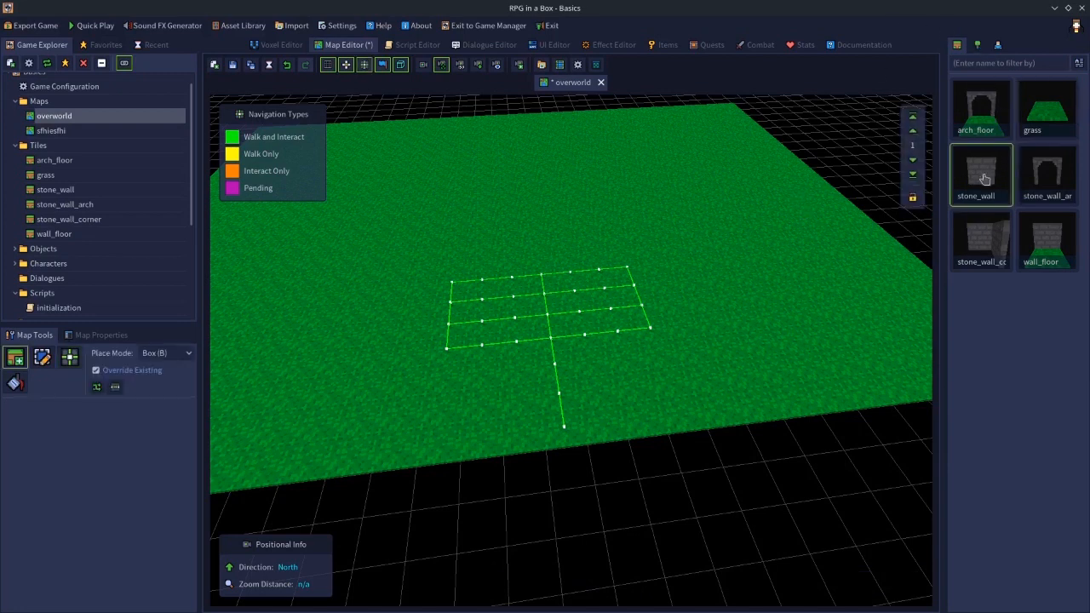
pyautogui.hotkey('ctrl', 'z')
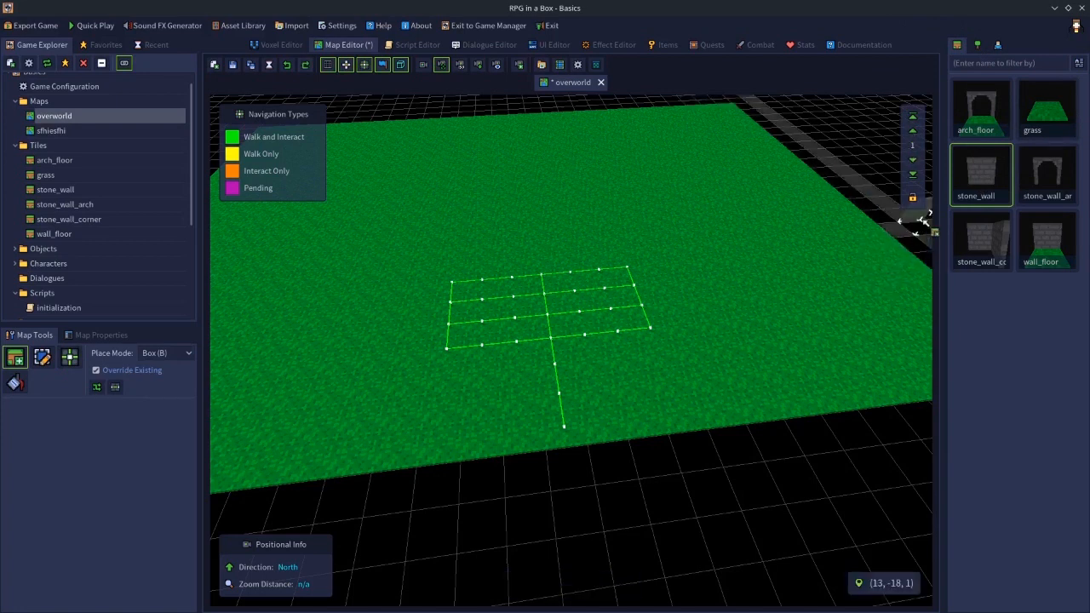
pyautogui.click(912, 130)
pyautogui.moveTo(901, 269); pyautogui.dragTo(800, 274)
# Step: Add a stone_wall_corner at the west end of the wall row, and continue stone_wall tiles south to the grass edge
pyautogui.click(981, 240)
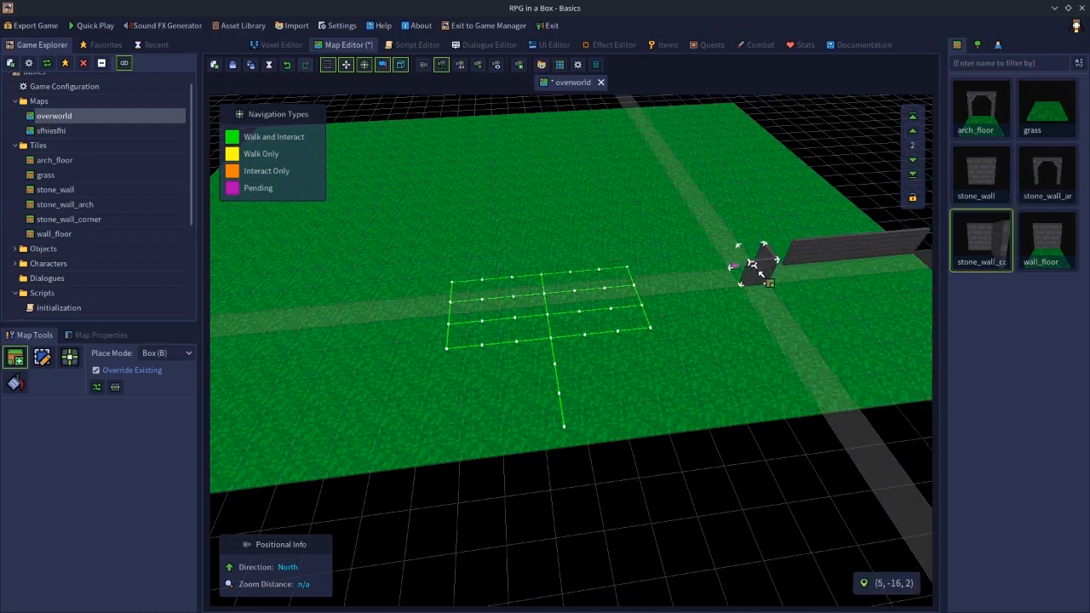
pyautogui.click(753, 266)
pyautogui.click(976, 174)
pyautogui.moveTo(781, 300); pyautogui.dragTo(856, 402)
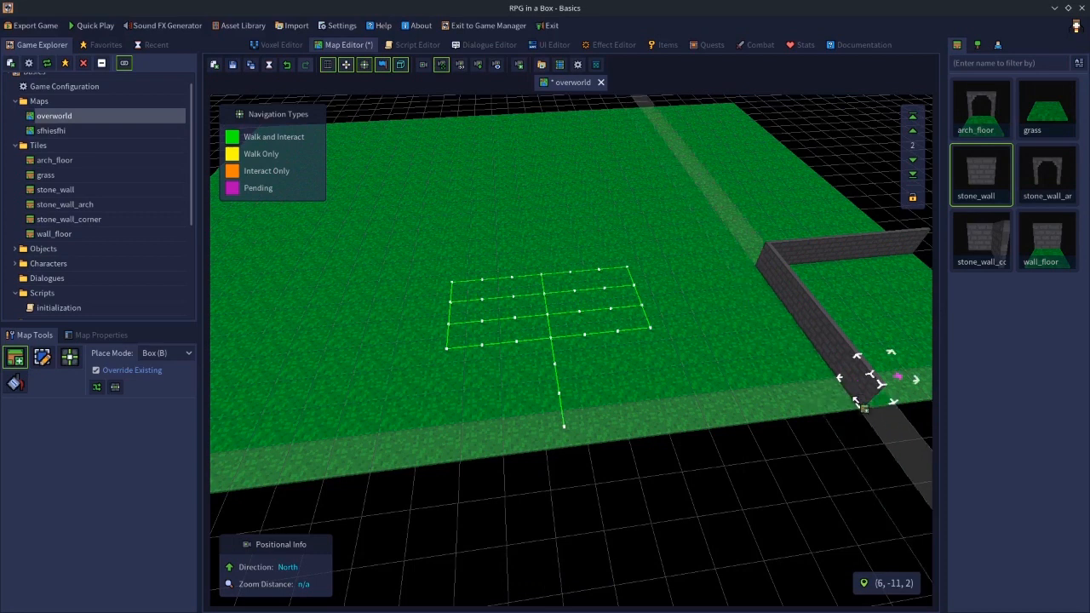
# Step: Draw a winding Walk and Interact path on the grass enclosed by the L-shaped wall, and undo it
pyautogui.press('d')
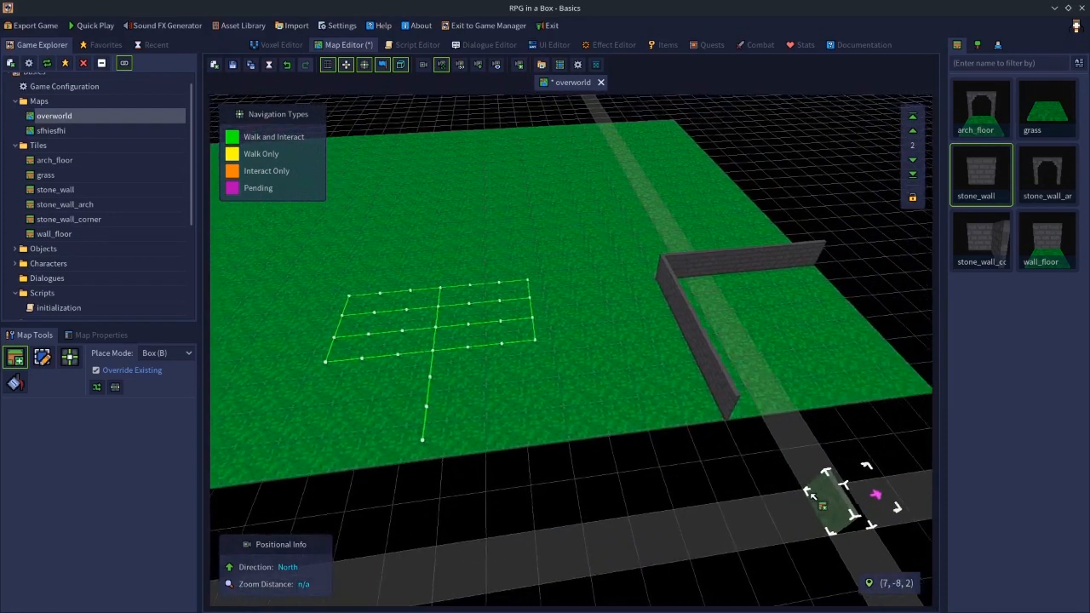
pyautogui.press('n')
pyautogui.moveTo(663, 410)
pyautogui.mouseDown()
pyautogui.moveTo(645, 309)
pyautogui.moveTo(693, 284)
pyautogui.moveTo(774, 346)
pyautogui.moveTo(701, 394)
pyautogui.moveTo(703, 364)
pyautogui.mouseUp()
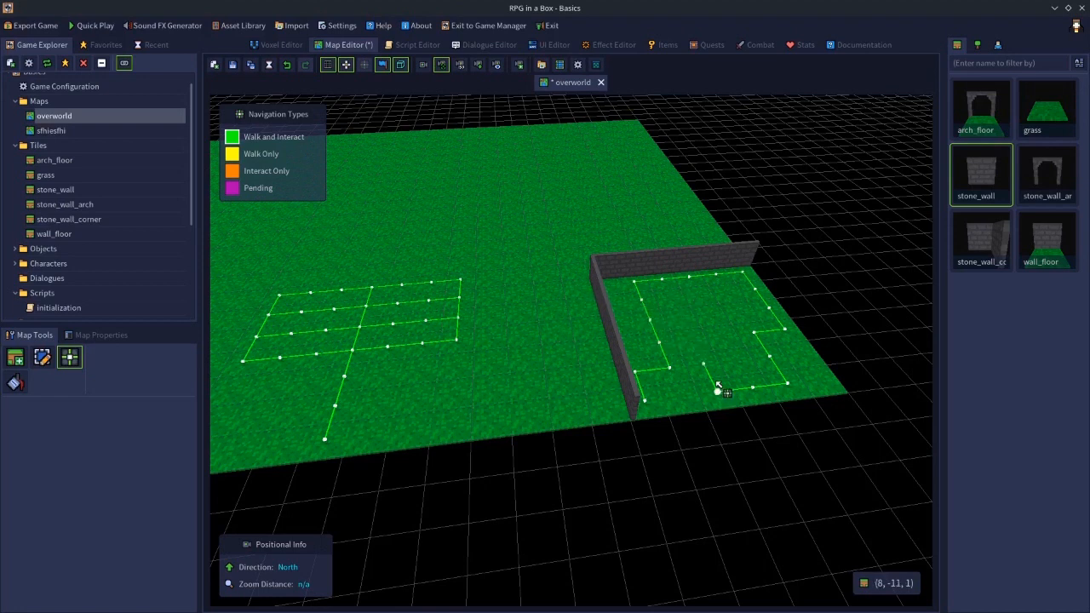
pyautogui.hotkey('ctrl', 'z')
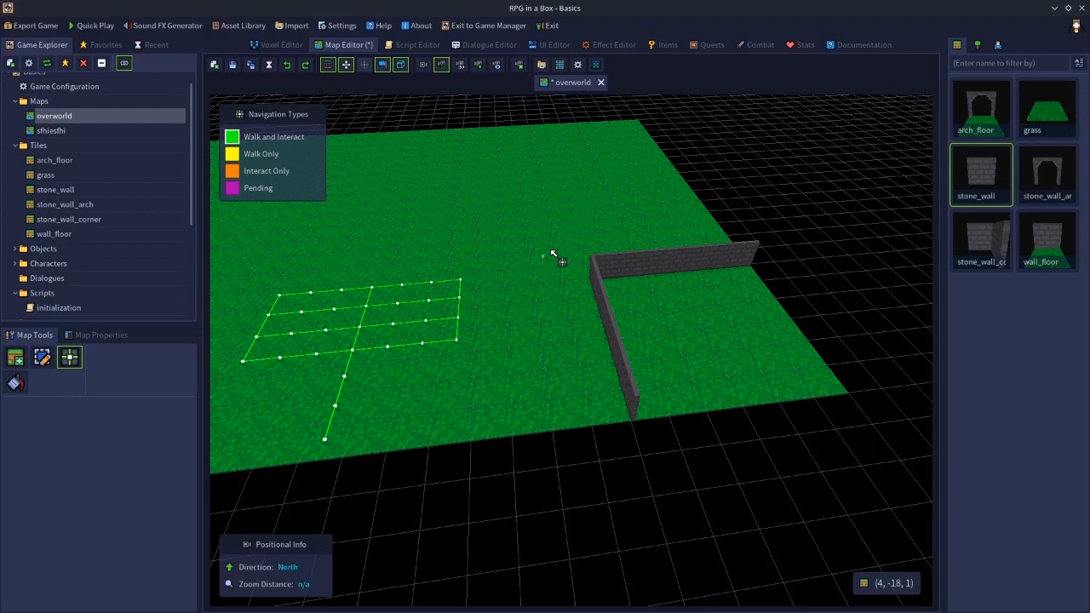
pyautogui.press('w')
pyautogui.press('a')
pyautogui.moveTo(517, 366); pyautogui.dragTo(573, 337, button='middle')
pyautogui.press('s')
pyautogui.press('w')
pyautogui.press('d')
pyautogui.press('s')
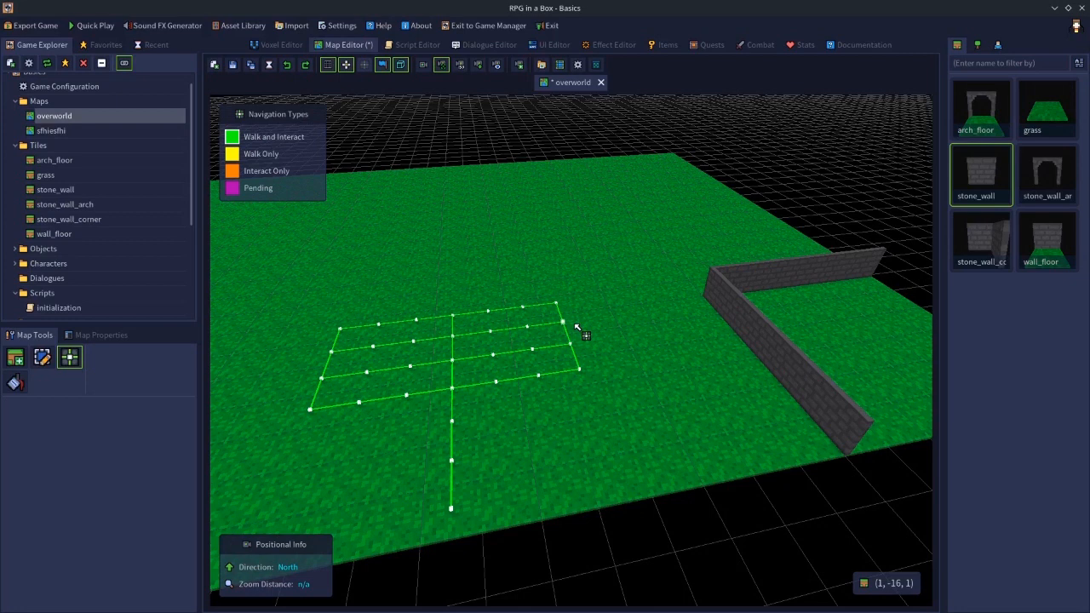
# Step: Set the overworld map's movement system to Free Movement
pyautogui.click(96, 341)
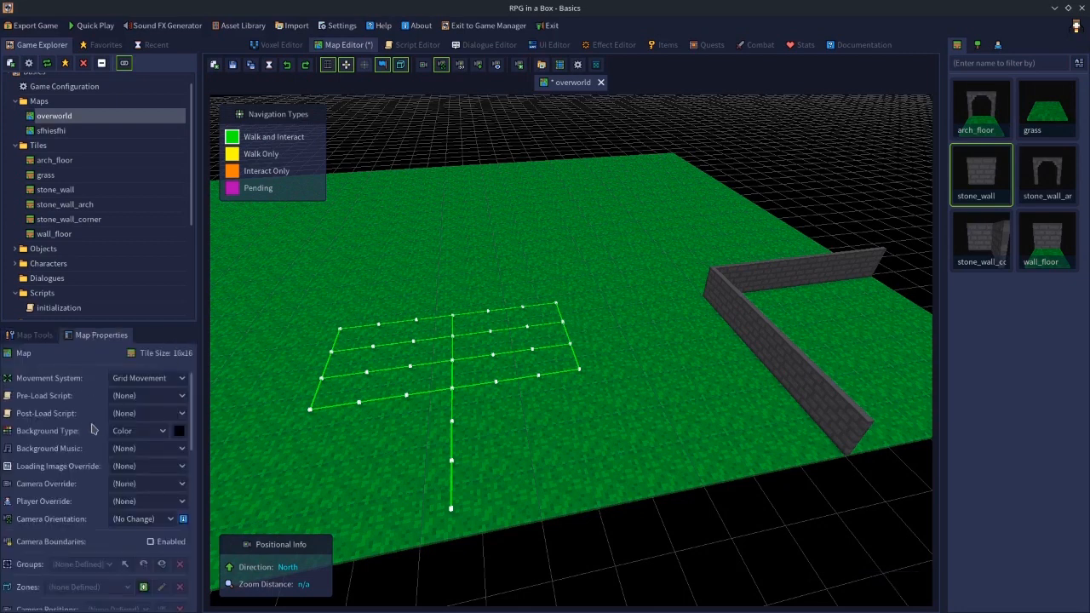
pyautogui.click(140, 379)
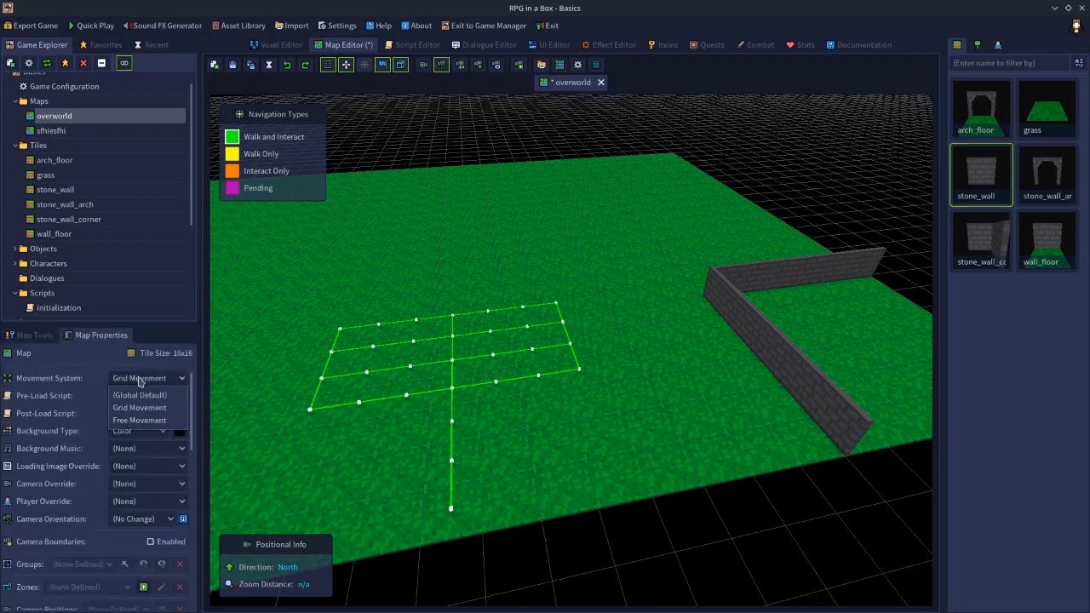
pyautogui.click(139, 420)
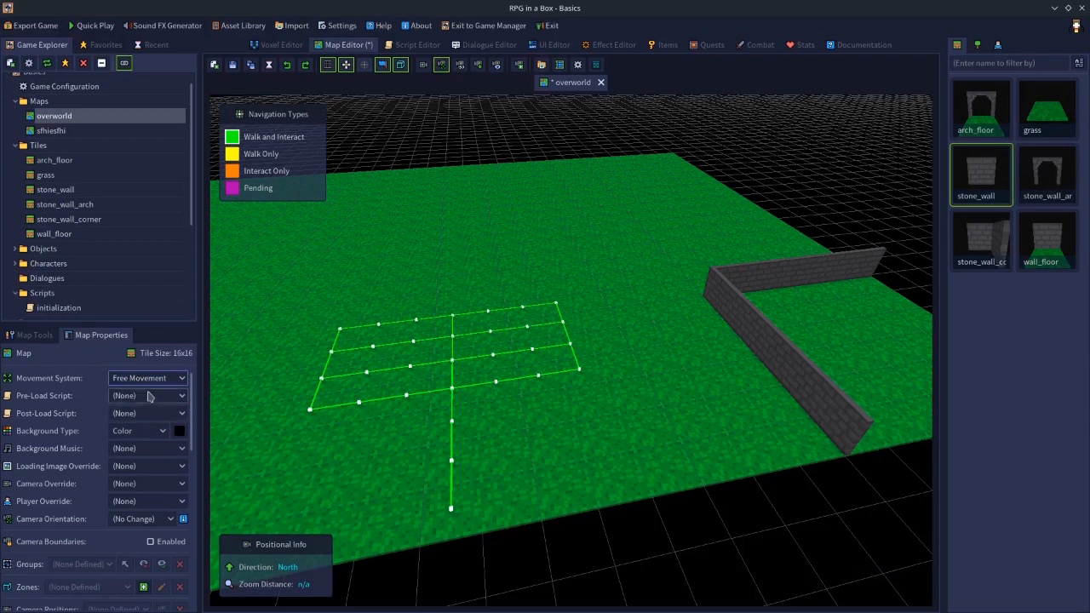
# Step: Set the overworld map's movement system to Grid Movement
pyautogui.click(162, 380)
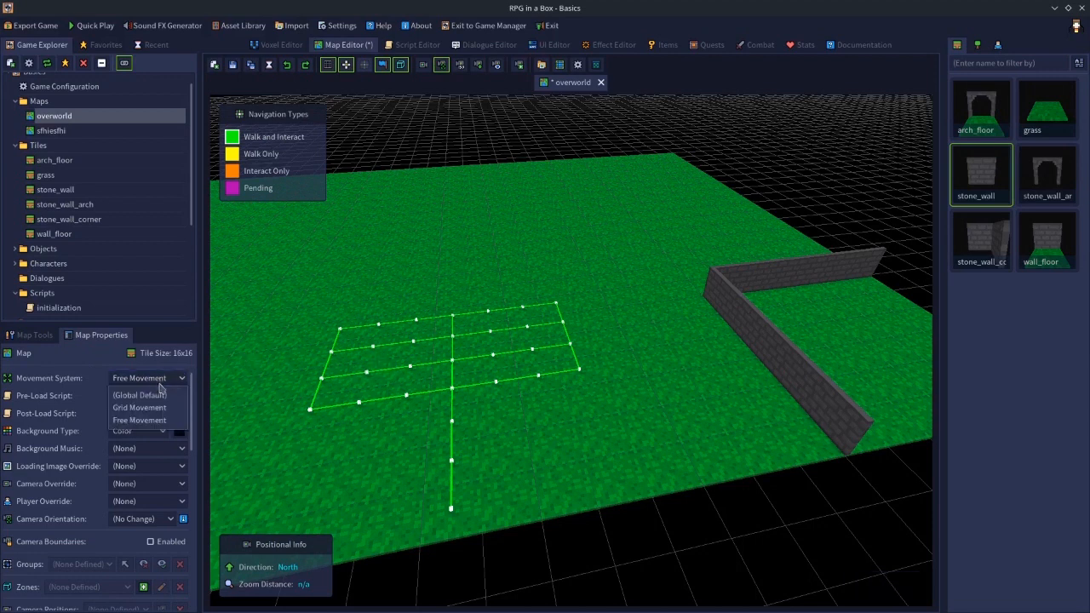
pyautogui.click(151, 409)
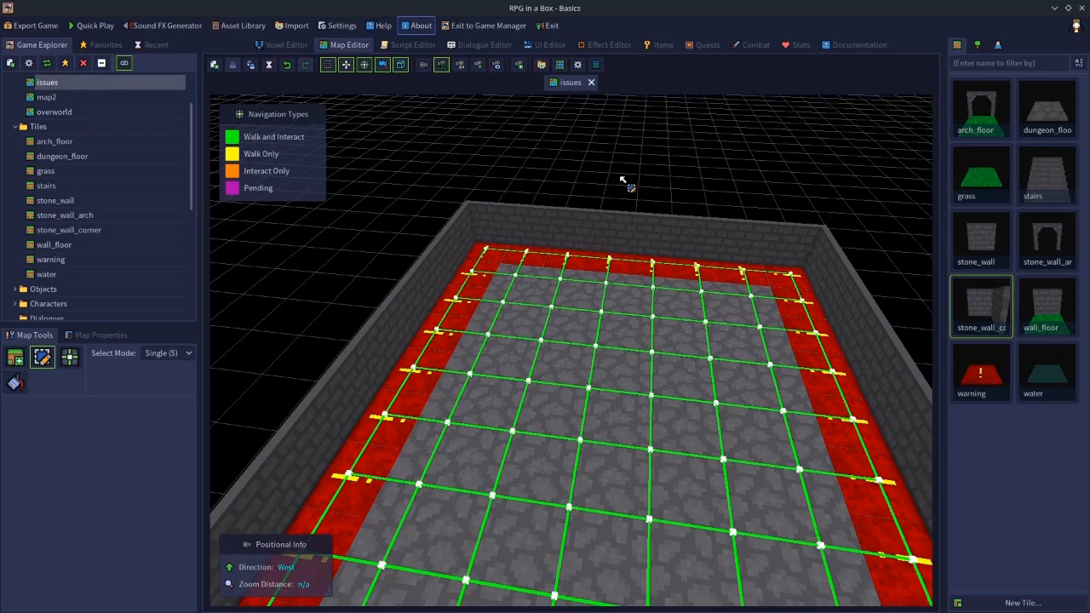
# Step: Examine the walled room of the issues map from above, with its navigation paths hidden and shown again
pyautogui.moveTo(639, 310); pyautogui.dragTo(475, 432, button='right')
pyautogui.press('s')
pyautogui.press('s')
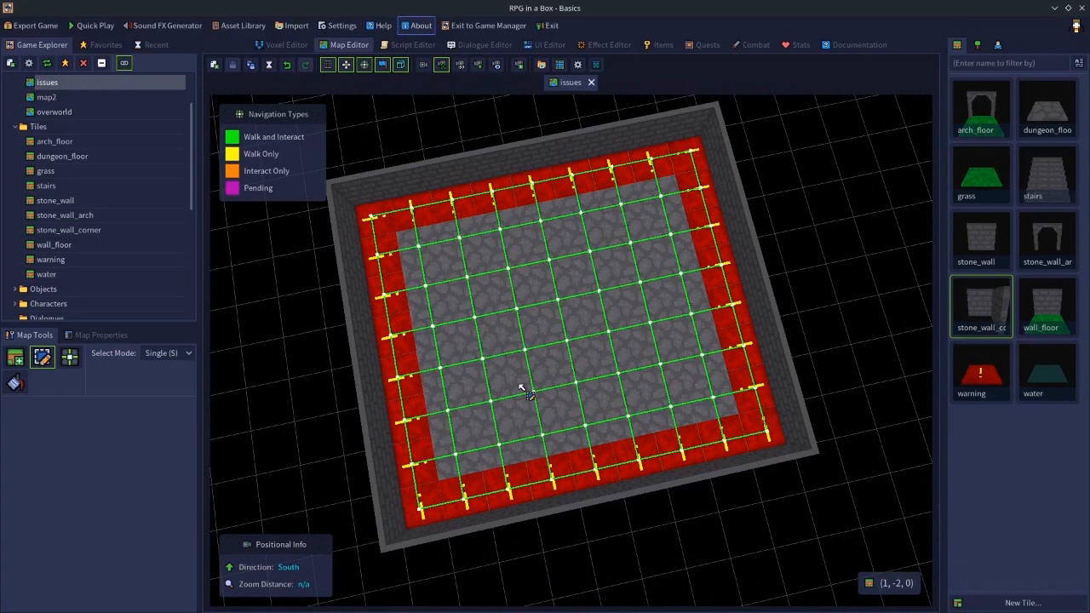
pyautogui.press('w')
pyautogui.moveTo(654, 426); pyautogui.dragTo(606, 409, button='right')
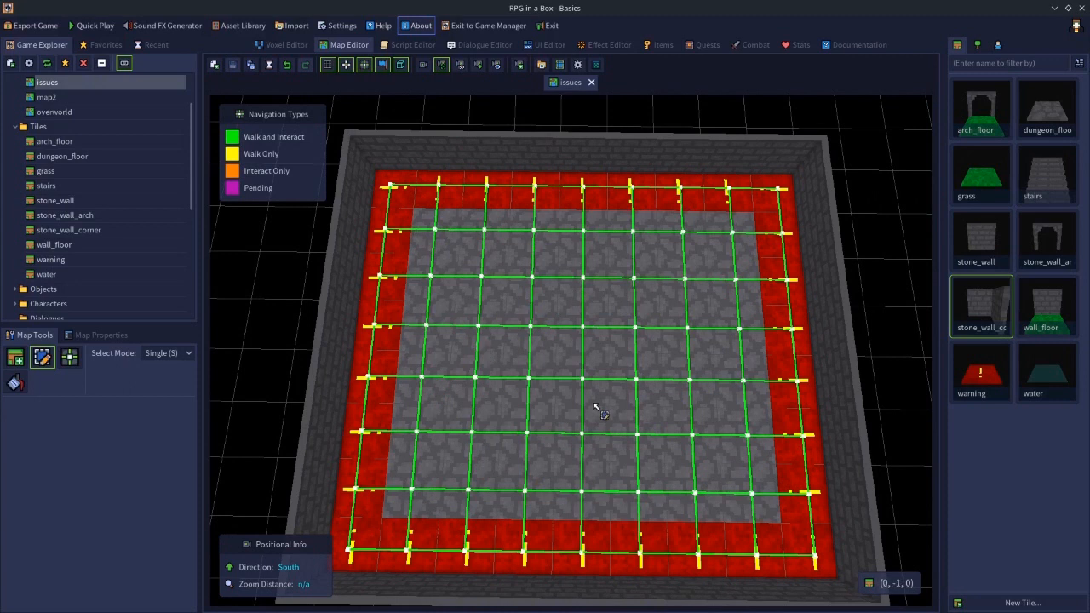
pyautogui.click(366, 67)
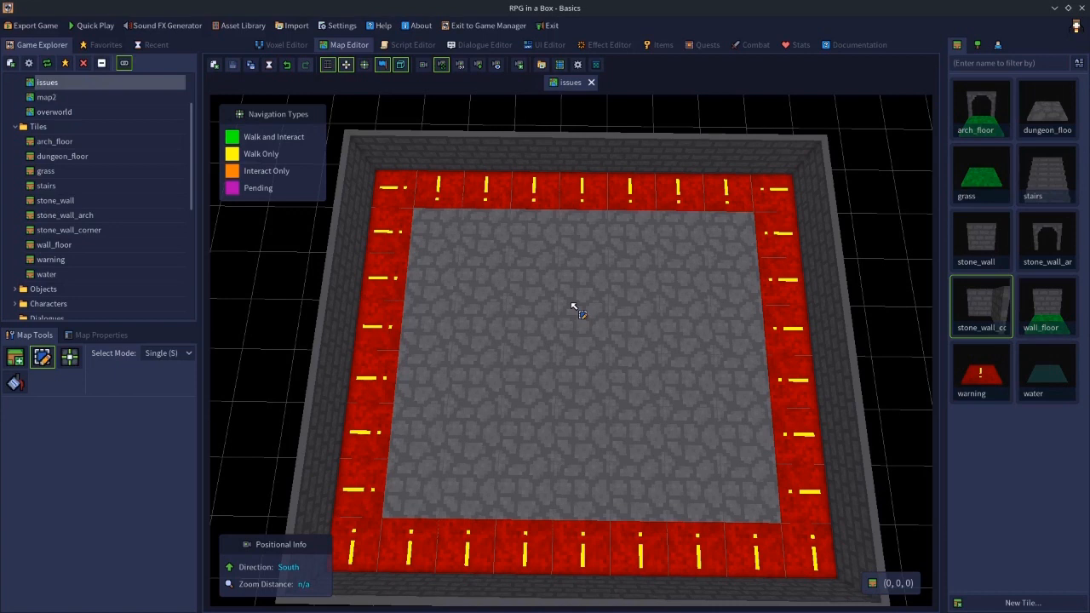
pyautogui.click(364, 65)
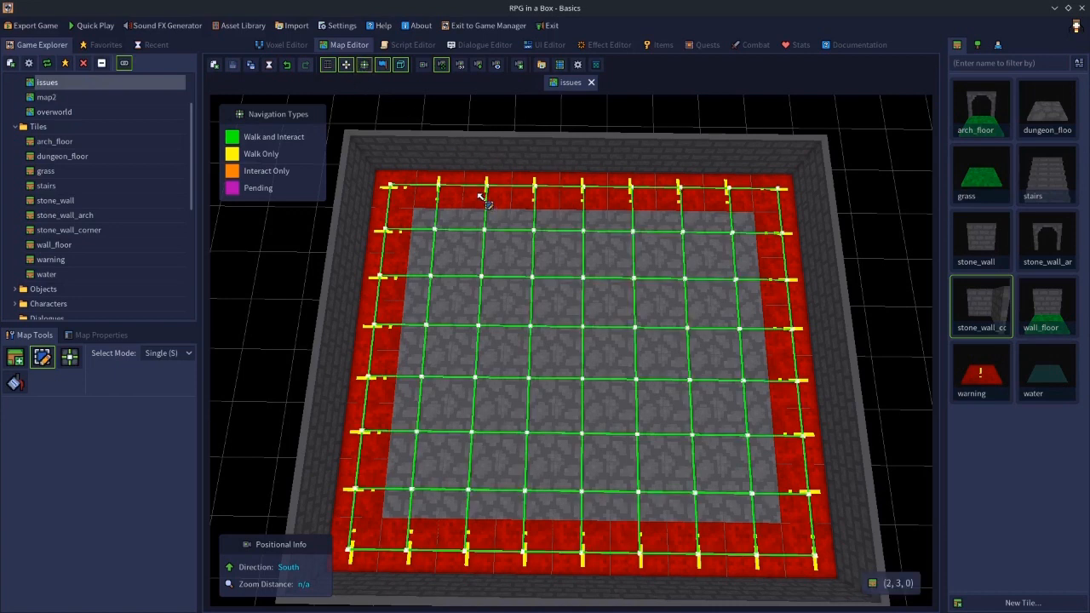
# Step: Start a quick play of the issues map and display its navigation paths with the debug console command nav on
pyautogui.click(103, 27)
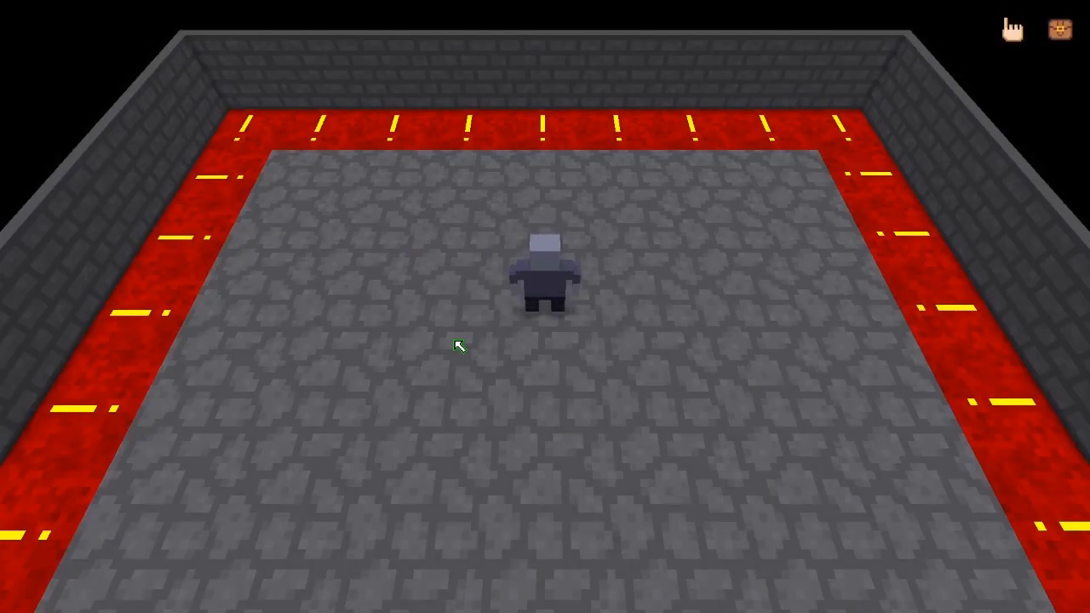
pyautogui.press('`')
pyautogui.write('na')
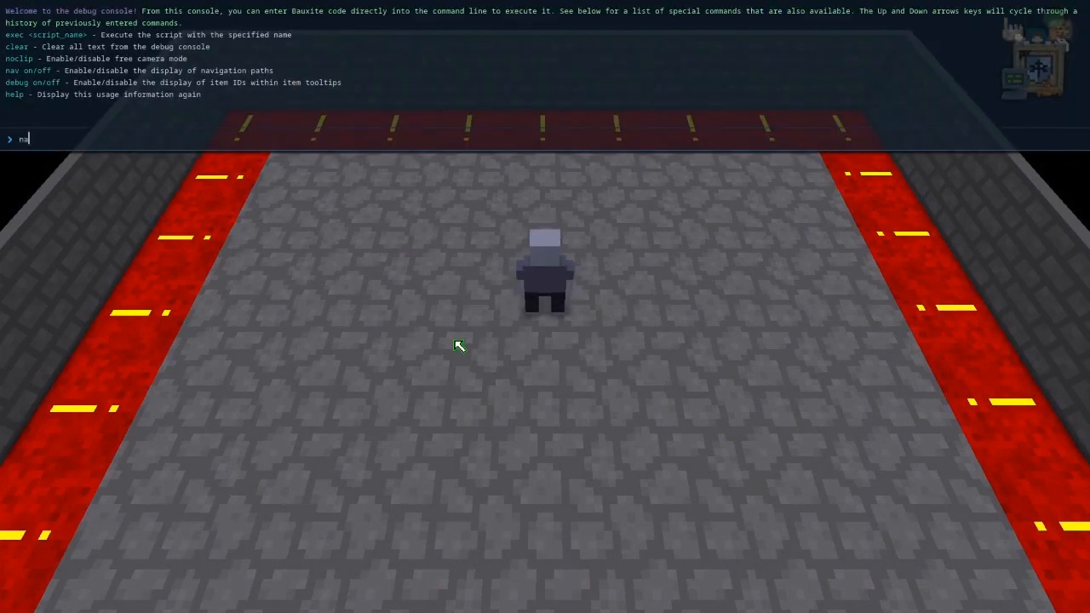
pyautogui.write('v on')
pyautogui.press('Return')
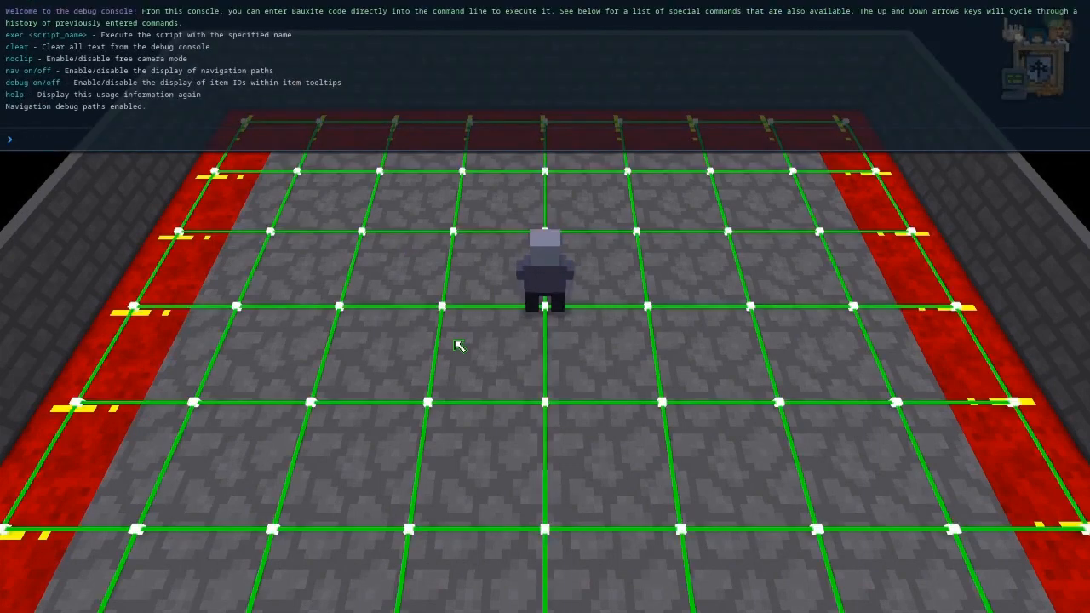
pyautogui.press('`')
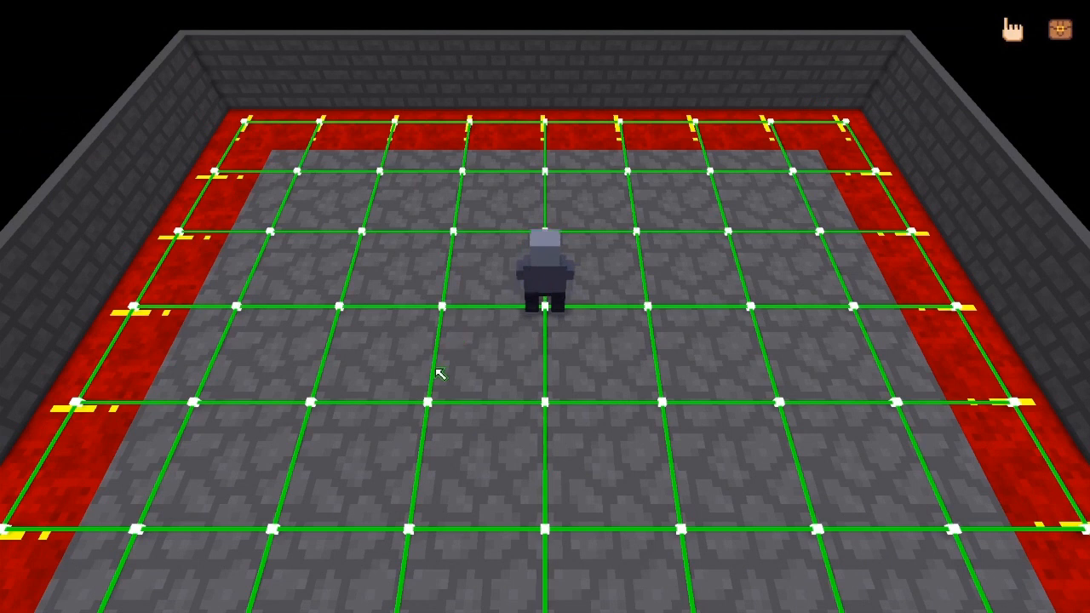
# Step: Walk the player around the dungeon floor inside the red warning border to test movement between navigation nodes
pyautogui.click(268, 303)
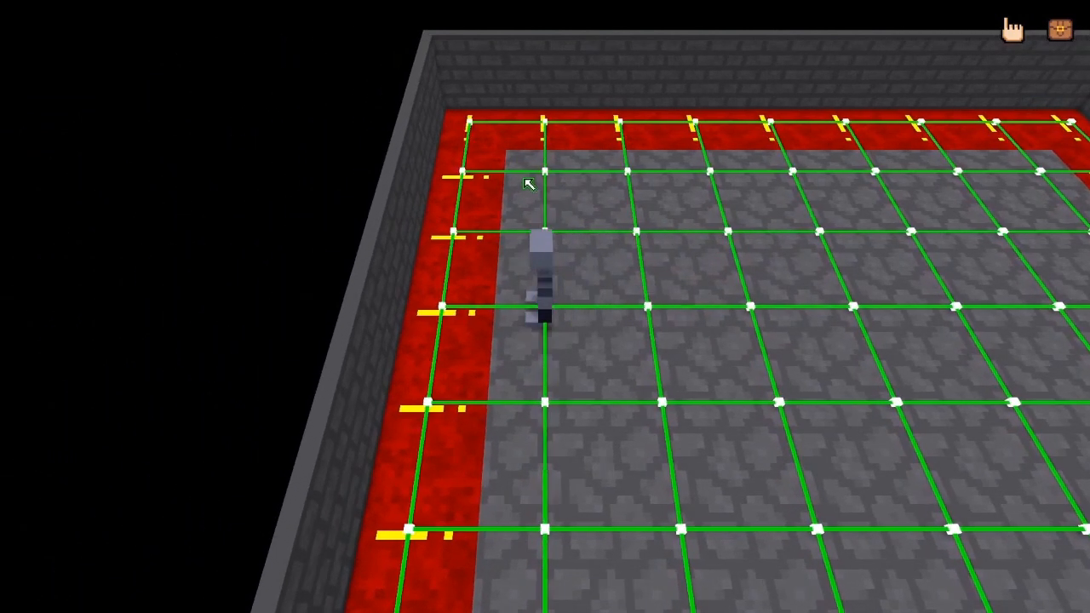
pyautogui.click(566, 183)
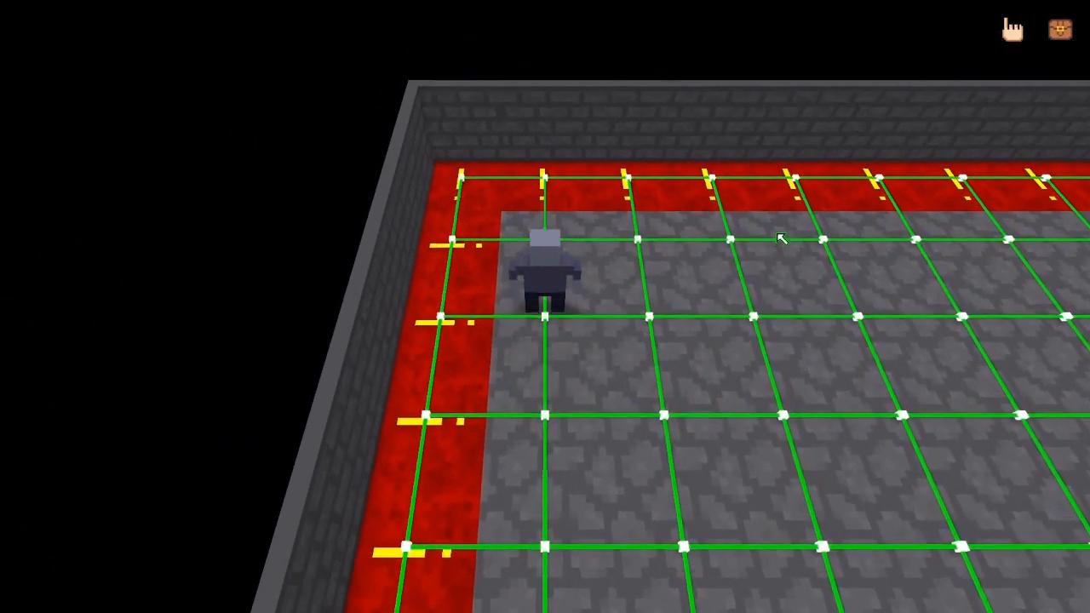
pyautogui.click(891, 281)
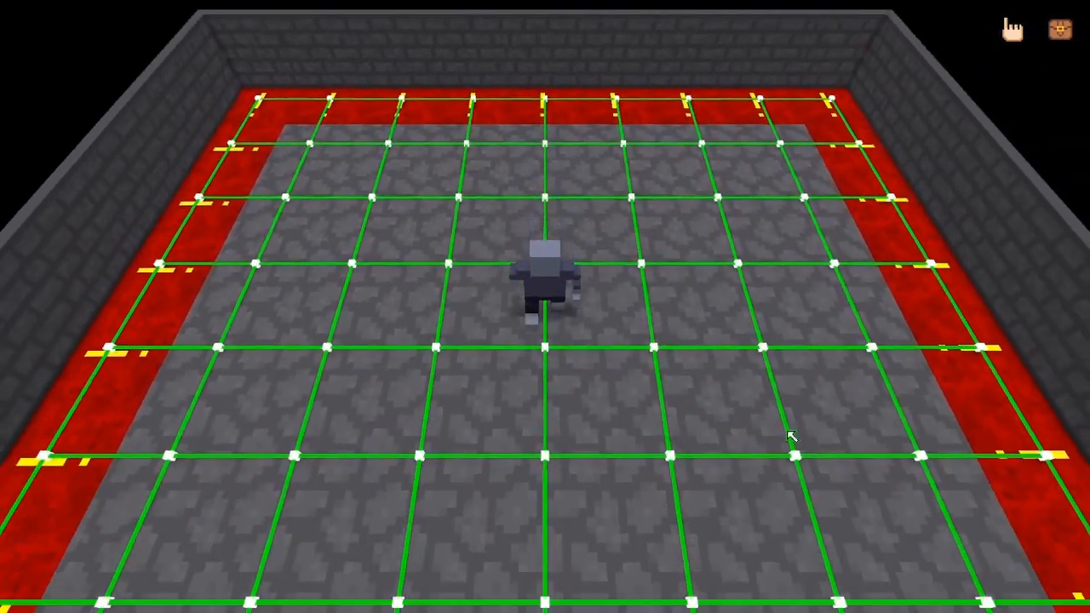
pyautogui.click(800, 414)
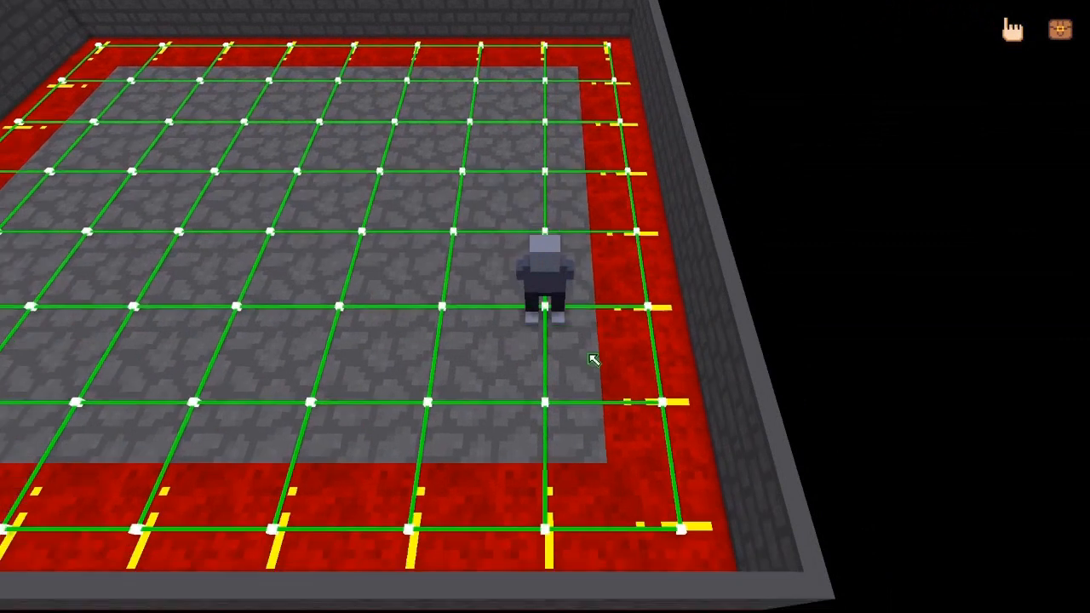
pyautogui.click(559, 401)
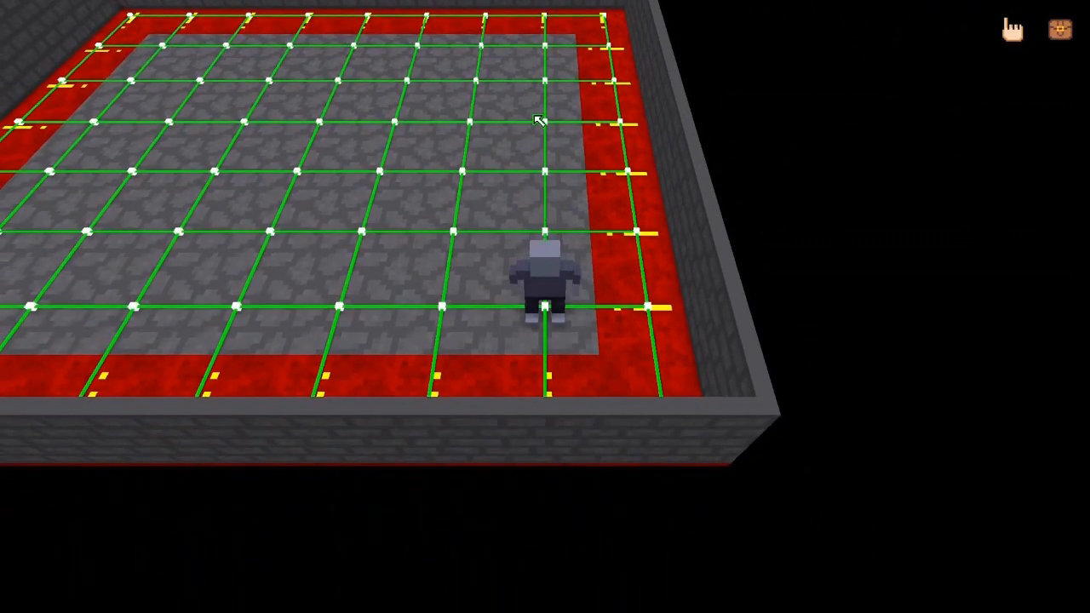
pyautogui.click(539, 121)
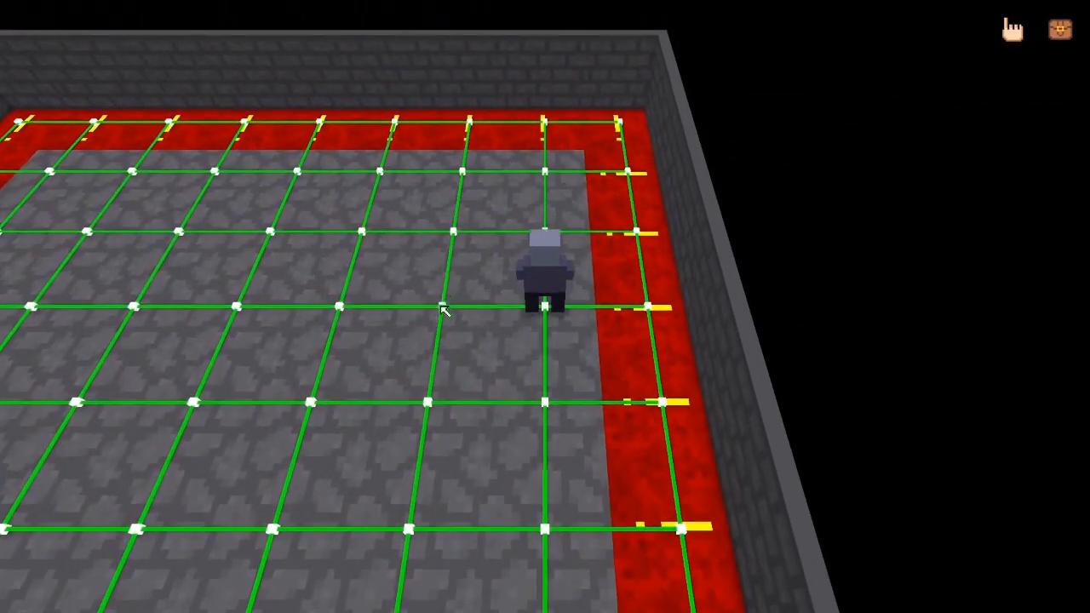
pyautogui.click(443, 311)
pyautogui.click(422, 311)
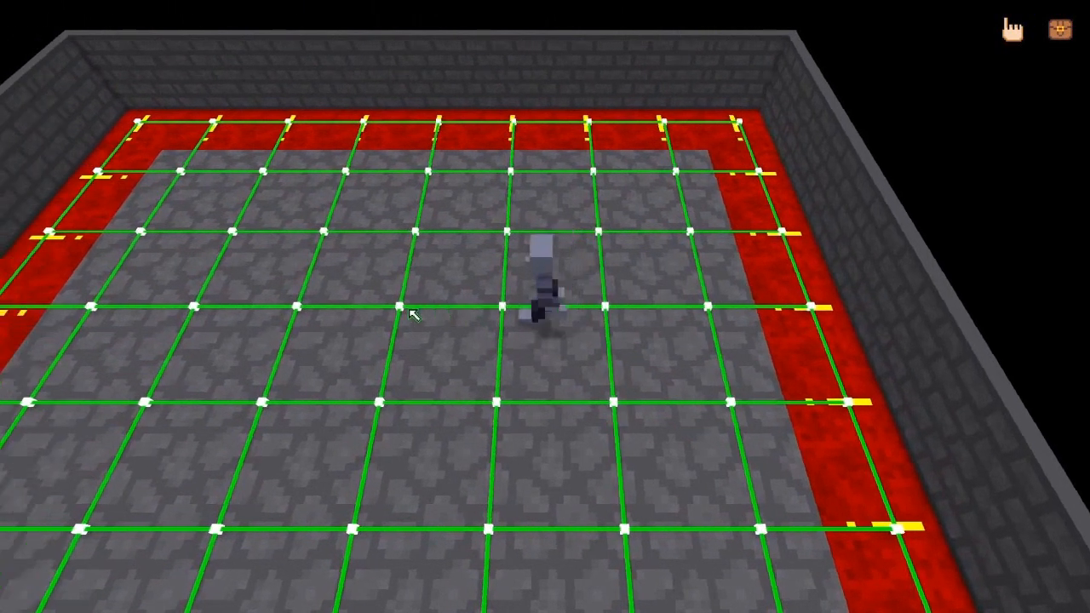
pyautogui.click(402, 316)
pyautogui.click(397, 325)
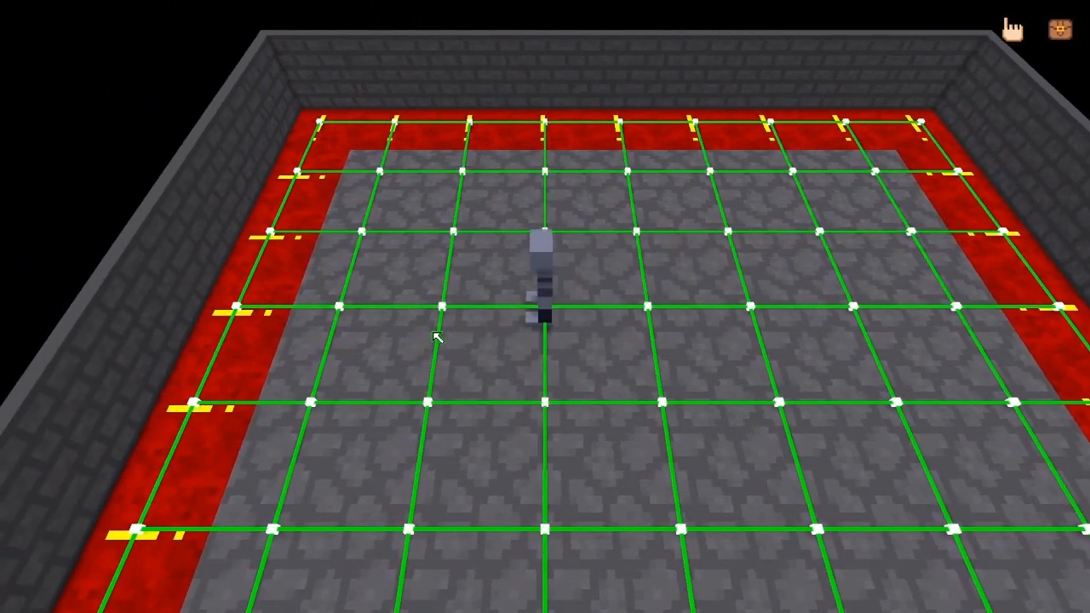
# Step: Walk the player onto the red warning tiles beside the side wall and along them to test movement there
pyautogui.click(235, 309)
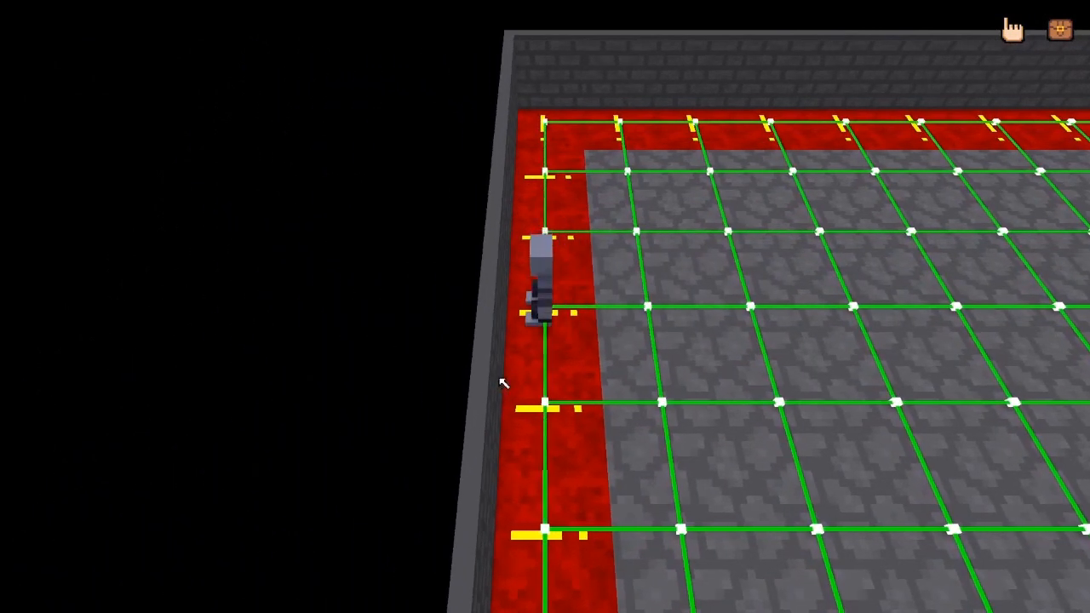
pyautogui.click(550, 433)
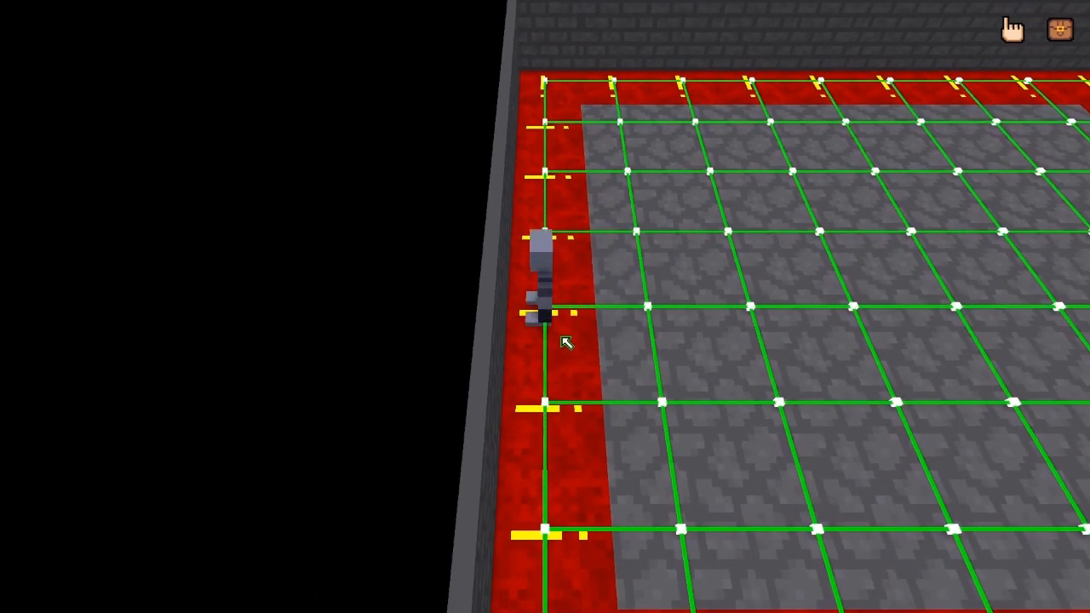
pyautogui.click(550, 221)
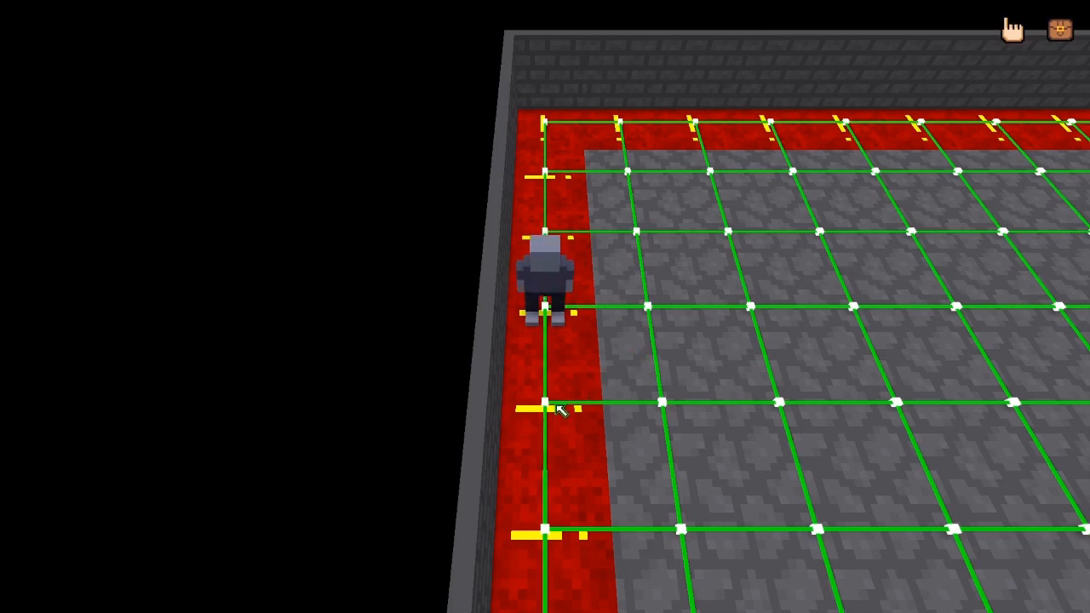
pyautogui.click(559, 409)
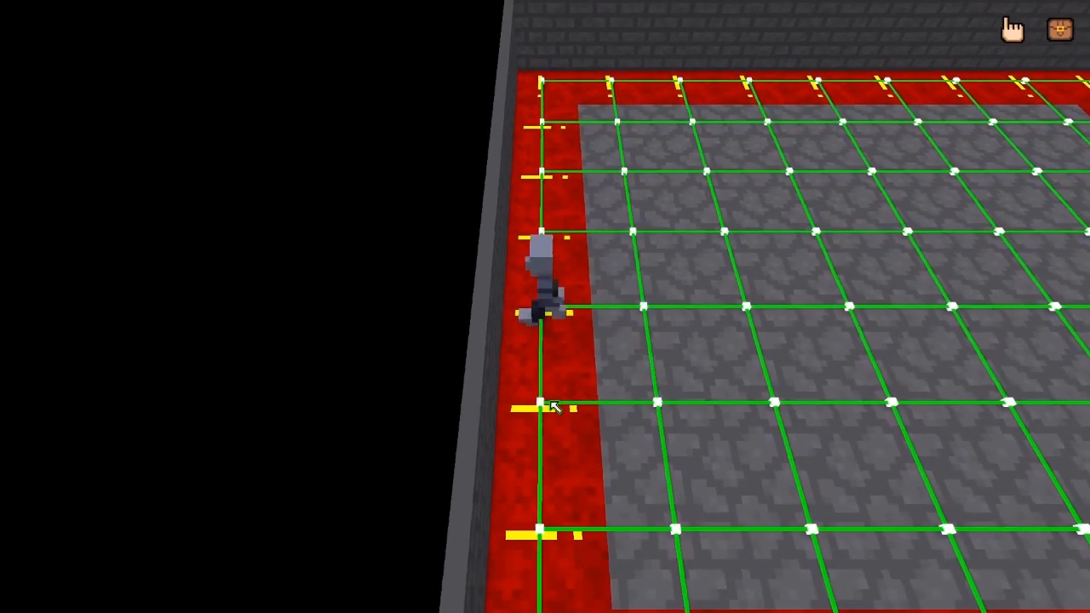
pyautogui.click(548, 409)
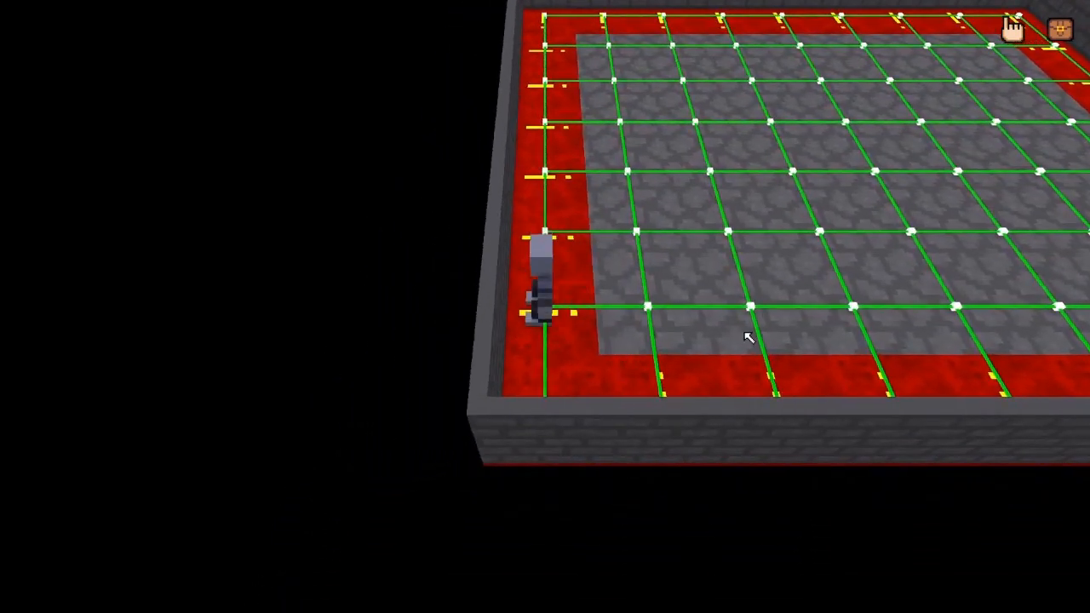
# Step: Rotate the game camera and walk the player between the warning tiles near the room's corner and the adjacent floor
pyautogui.press('q')
pyautogui.press('q')
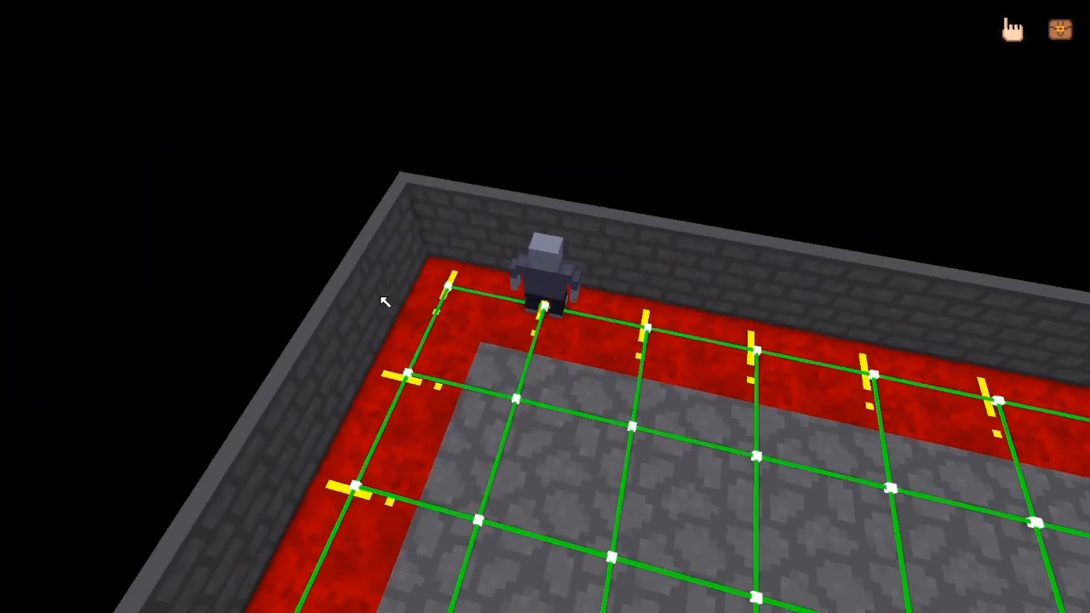
pyautogui.click(437, 278)
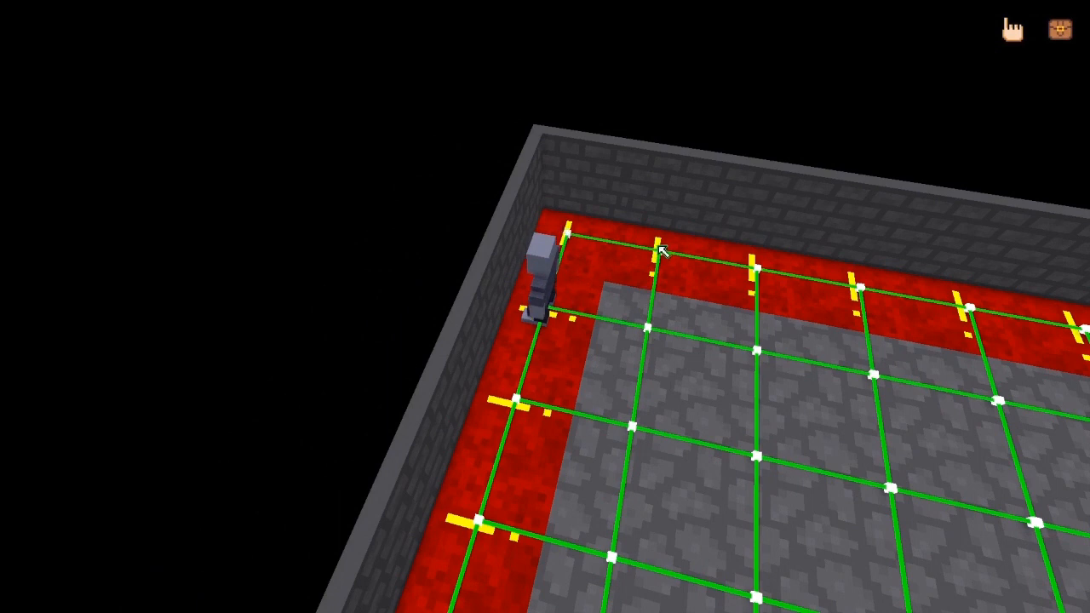
pyautogui.click(663, 251)
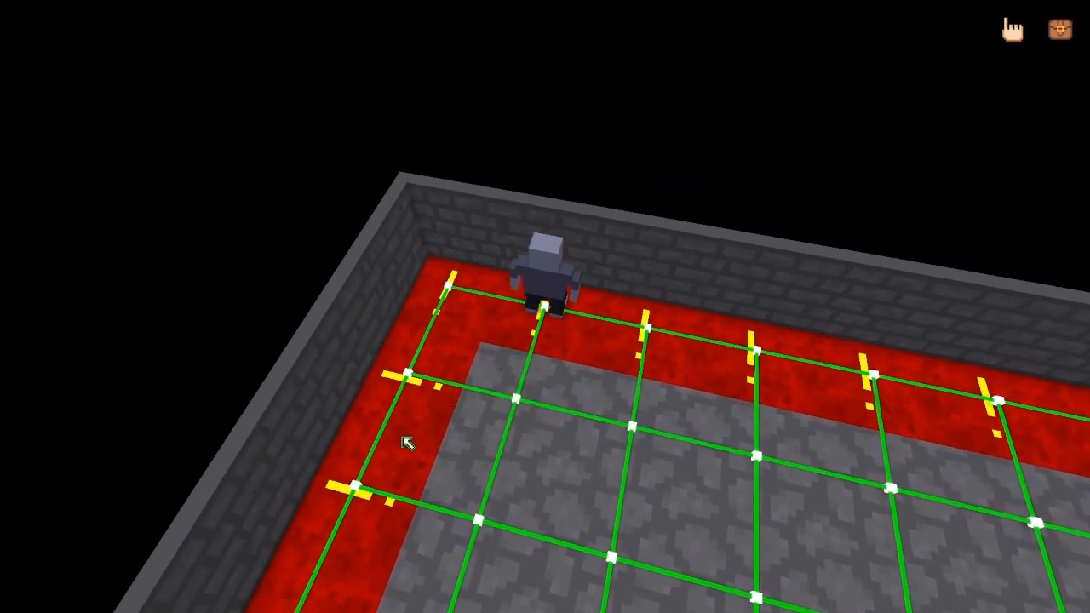
pyautogui.click(393, 506)
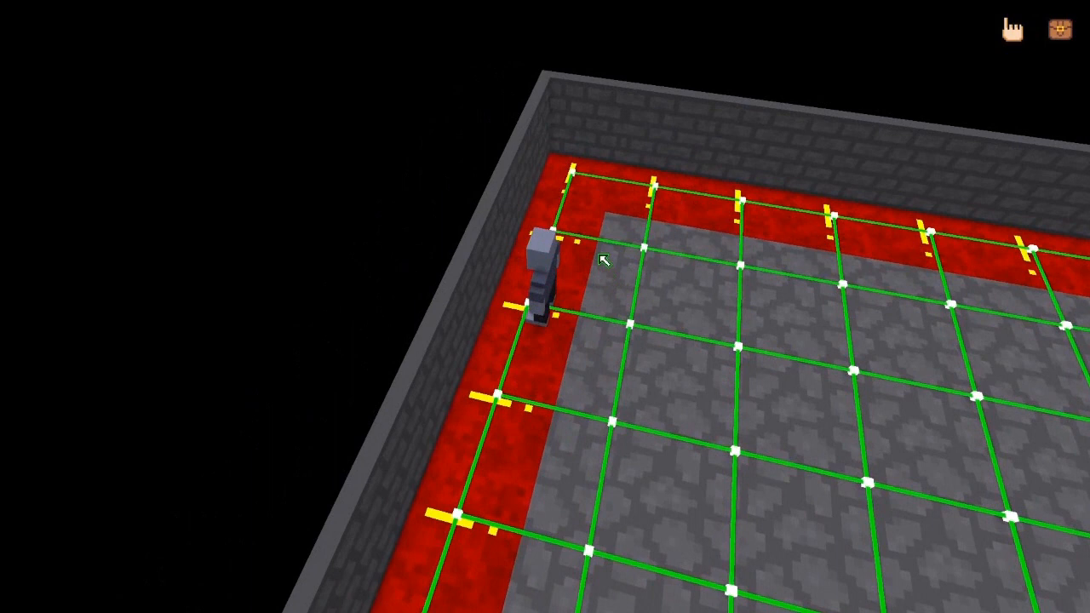
pyautogui.click(580, 237)
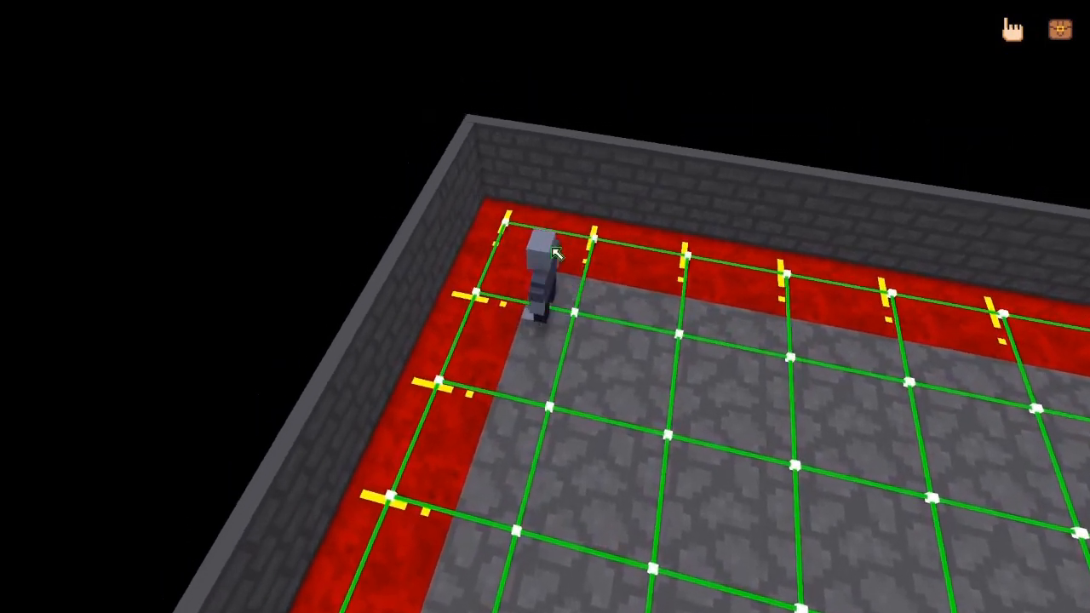
pyautogui.click(483, 509)
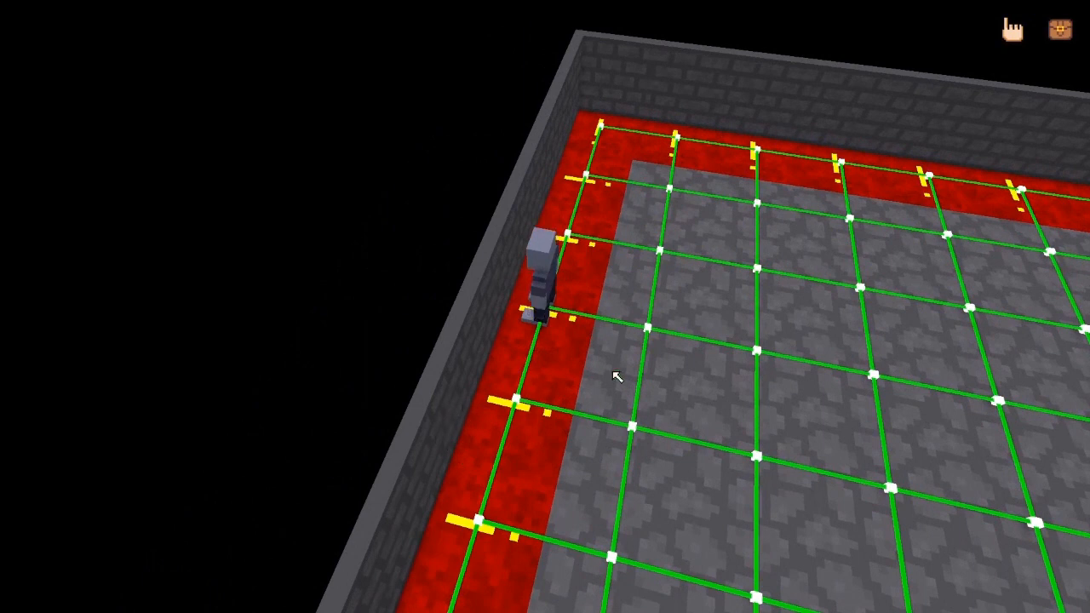
pyautogui.click(734, 357)
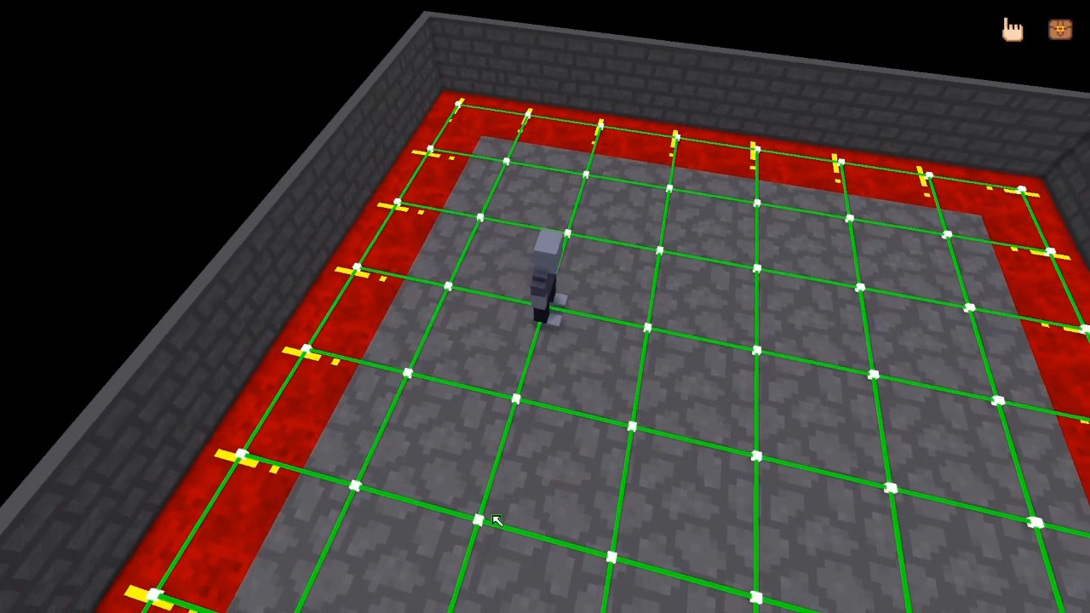
pyautogui.click(474, 525)
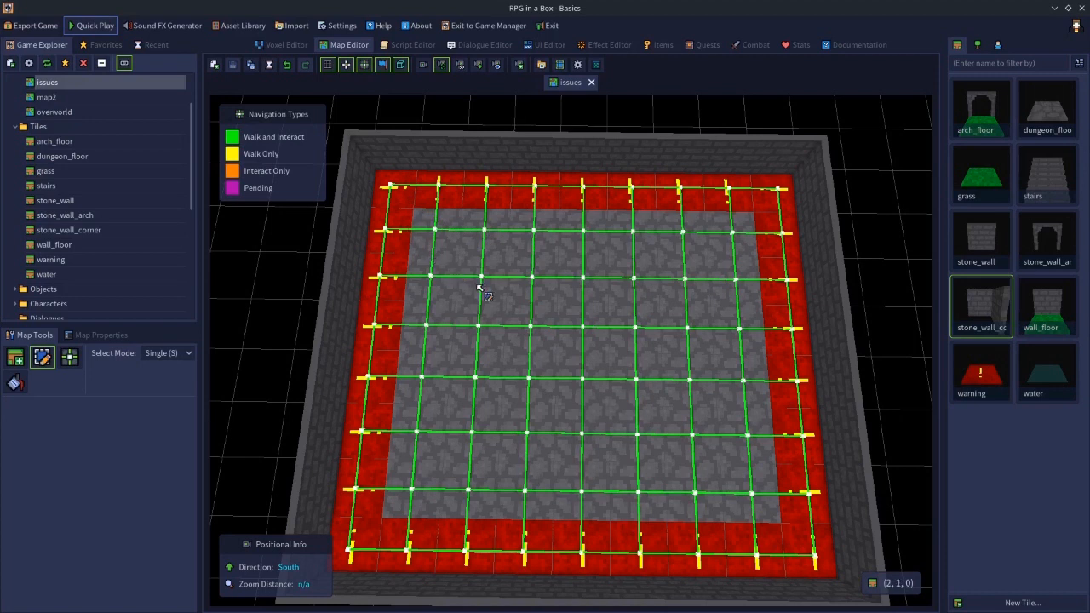
# Step: Examine the navigation nodes and paths across the issues map's dungeon floor and along the warning tiles at the walls and corner
pyautogui.press('n')
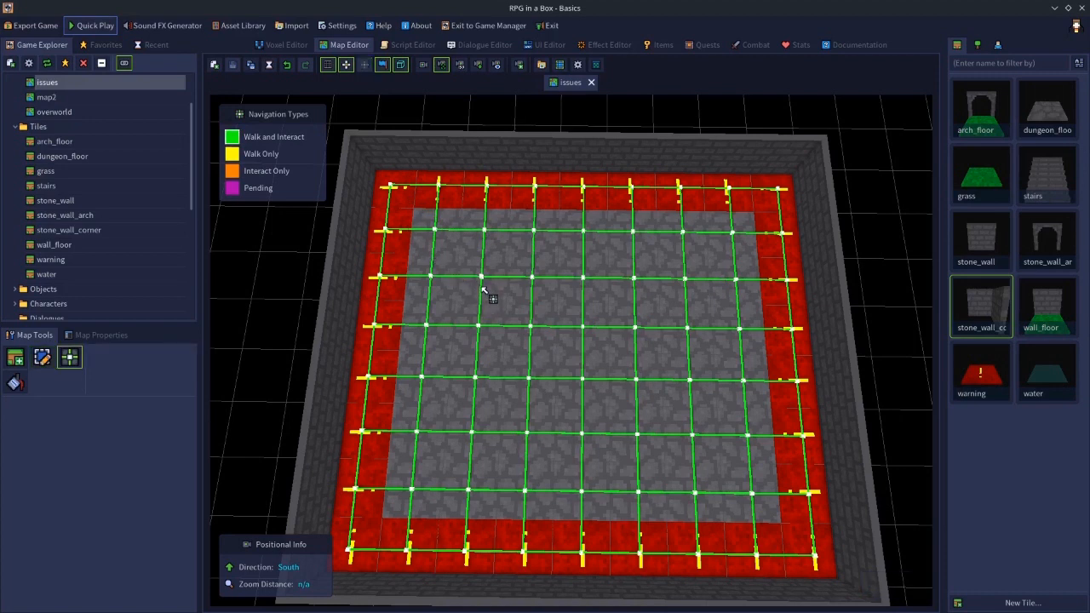
pyautogui.scroll(2, 534, 278)
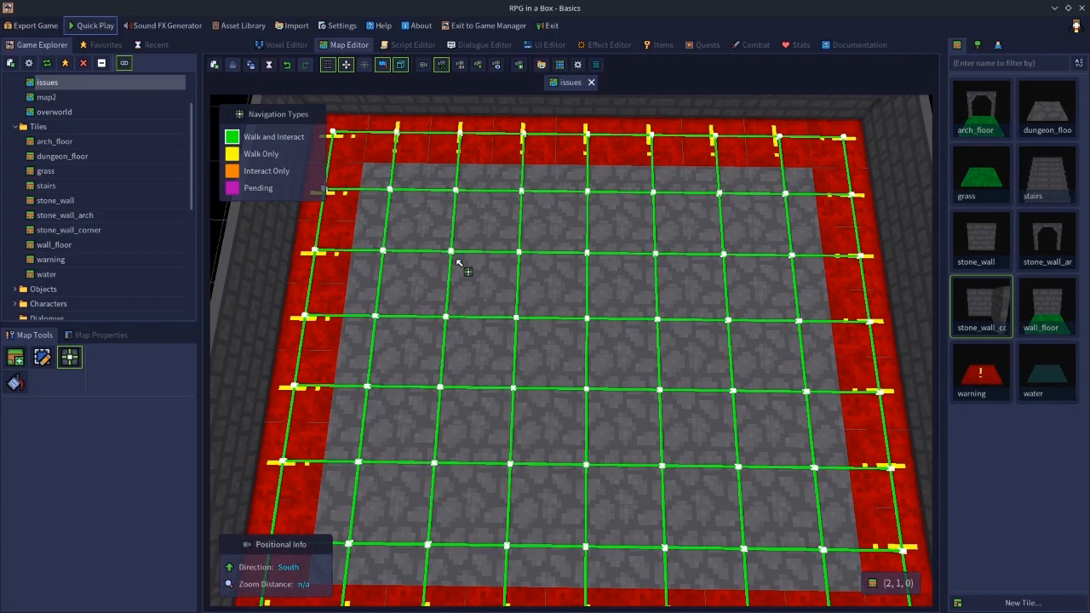
pyautogui.scroll(1, 458, 264)
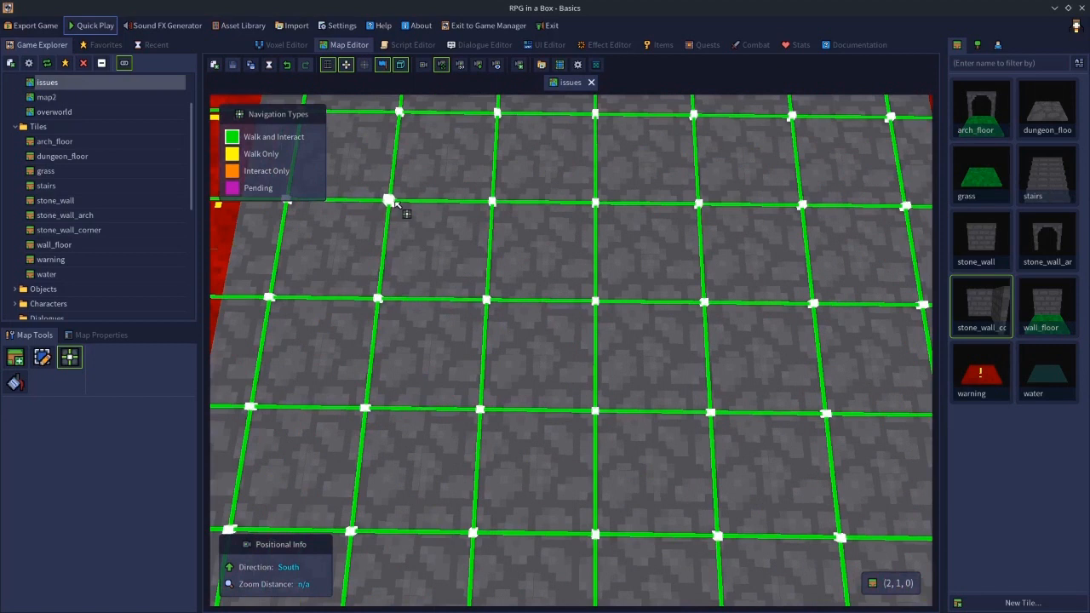
pyautogui.press('a')
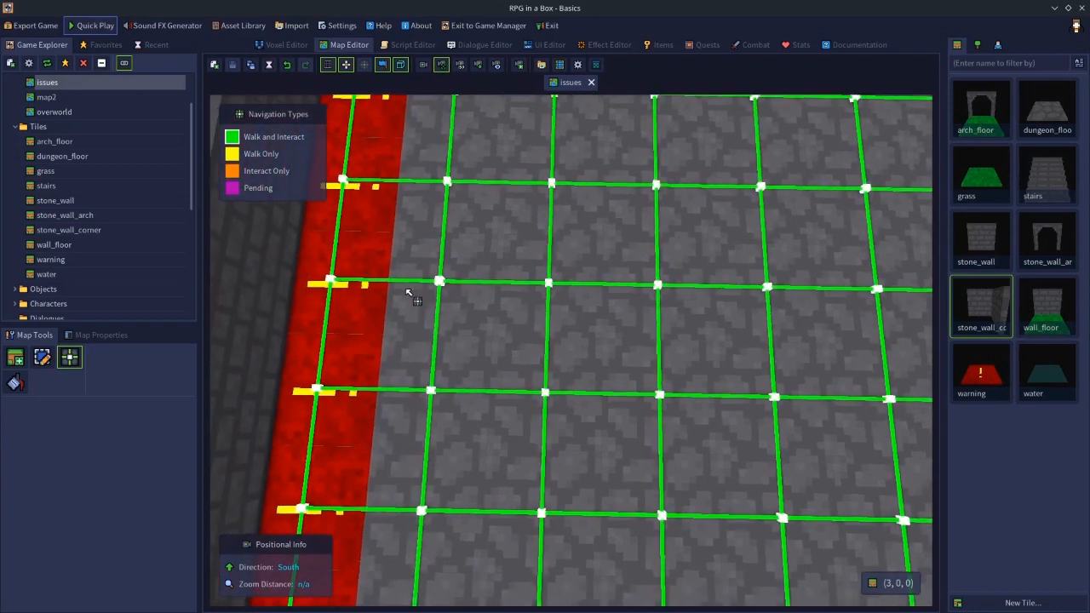
pyautogui.moveTo(460, 256); pyautogui.dragTo(216, 188, button='middle')
pyautogui.press('s')
pyautogui.press('w')
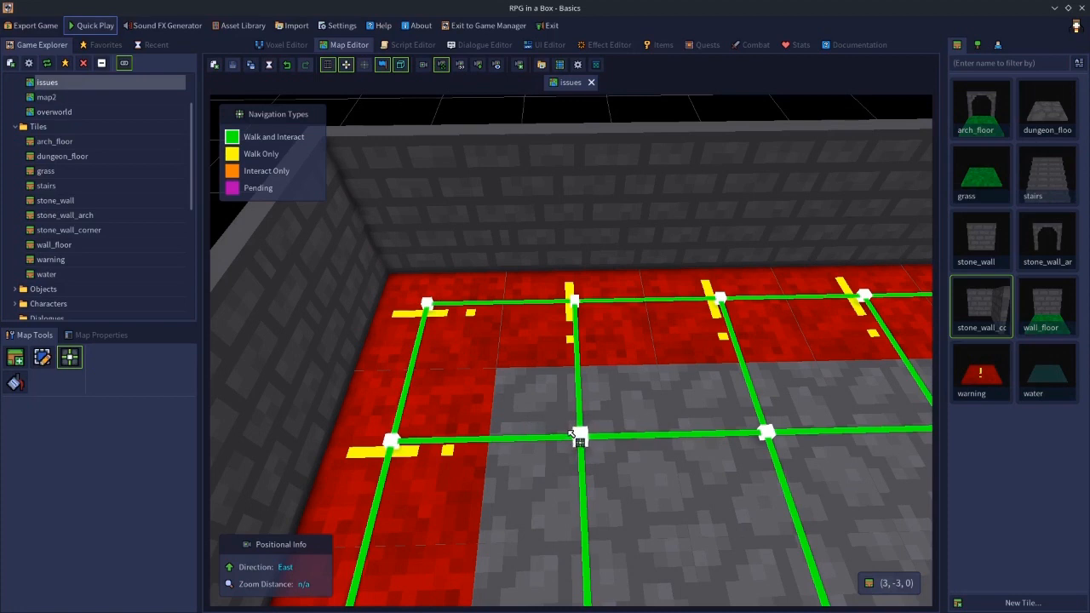
pyautogui.press('s')
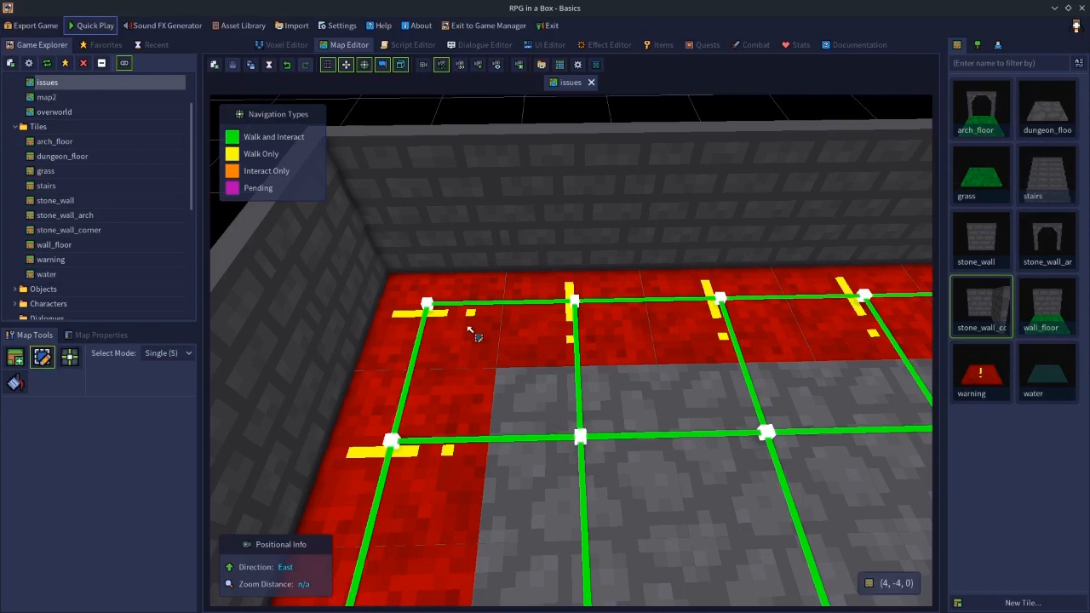
pyautogui.moveTo(596, 470); pyautogui.dragTo(711, 492, button='middle')
pyautogui.scroll(-5, 712, 493)
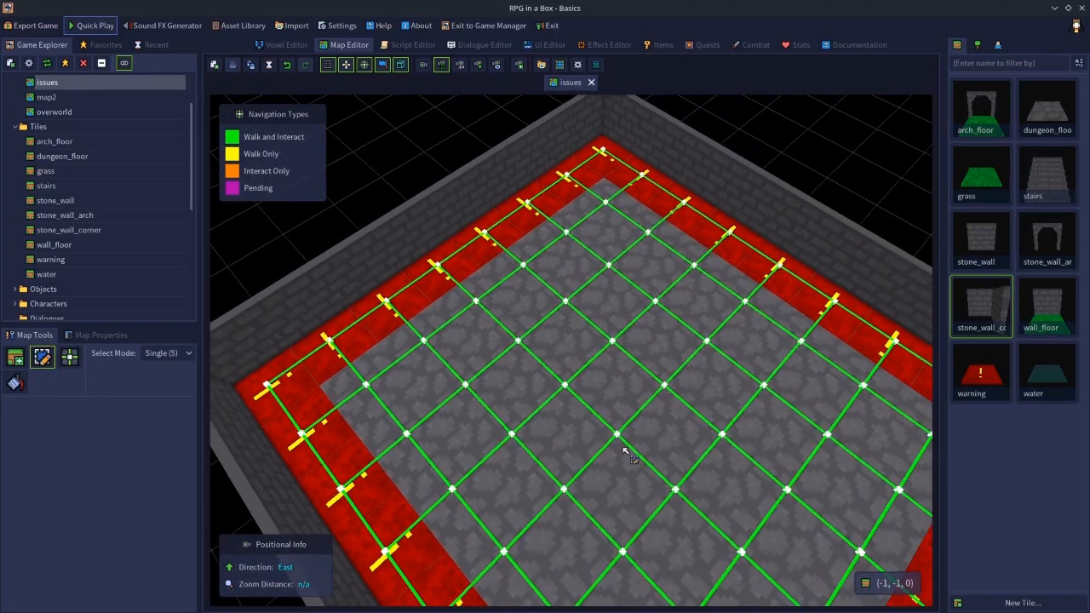
# Step: Delete three adjoining dungeon_floor tiles near the room's center, including those at (0, -1, 0) and (0, 0, 0)
pyautogui.click(612, 441)
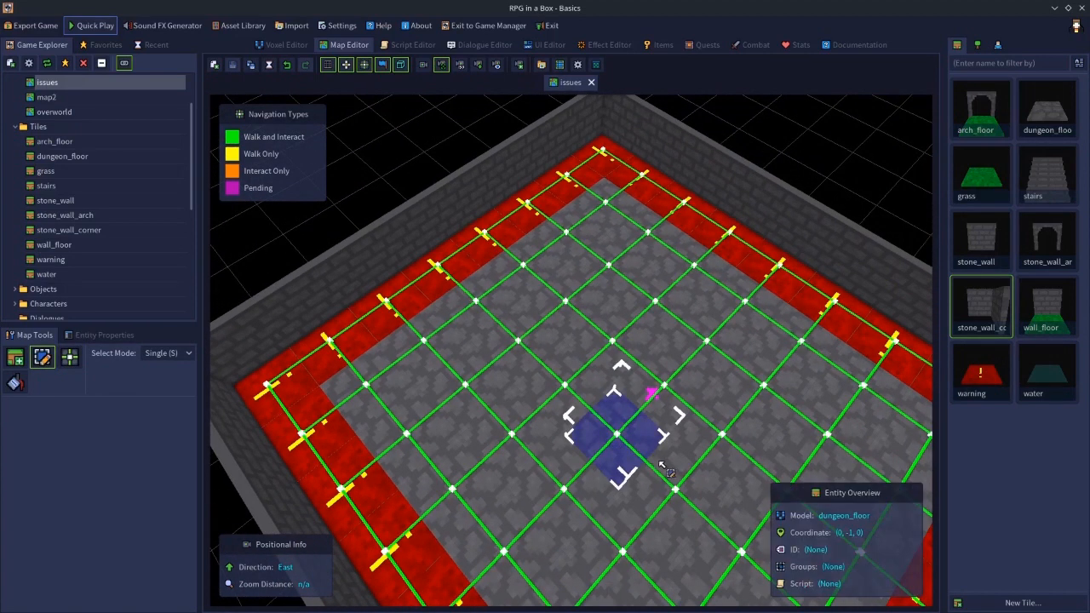
pyautogui.press('Delete')
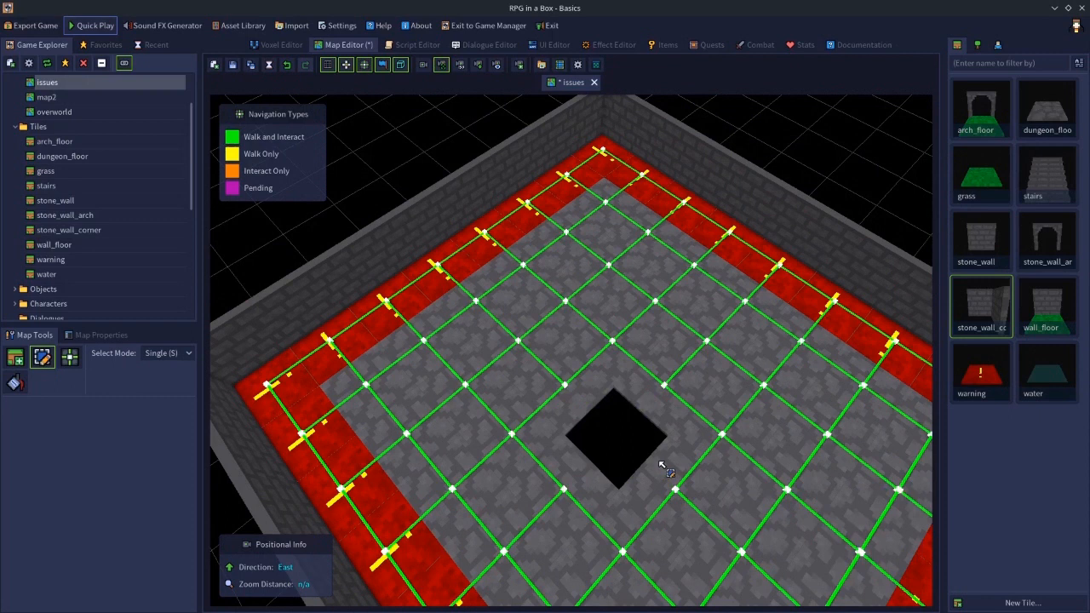
pyautogui.click(562, 376)
pyautogui.press('Delete')
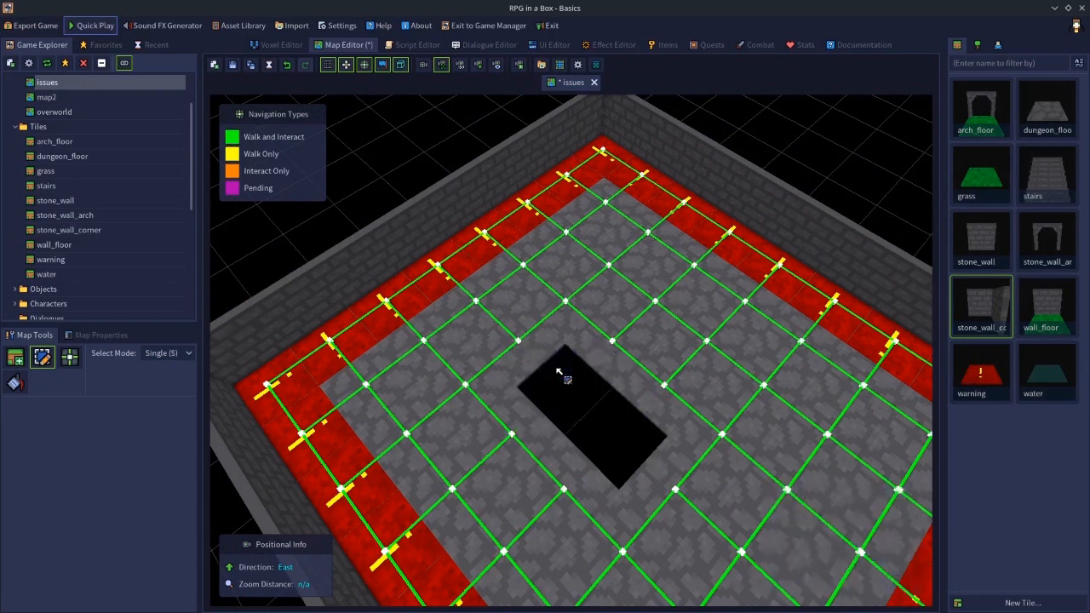
pyautogui.click(646, 397)
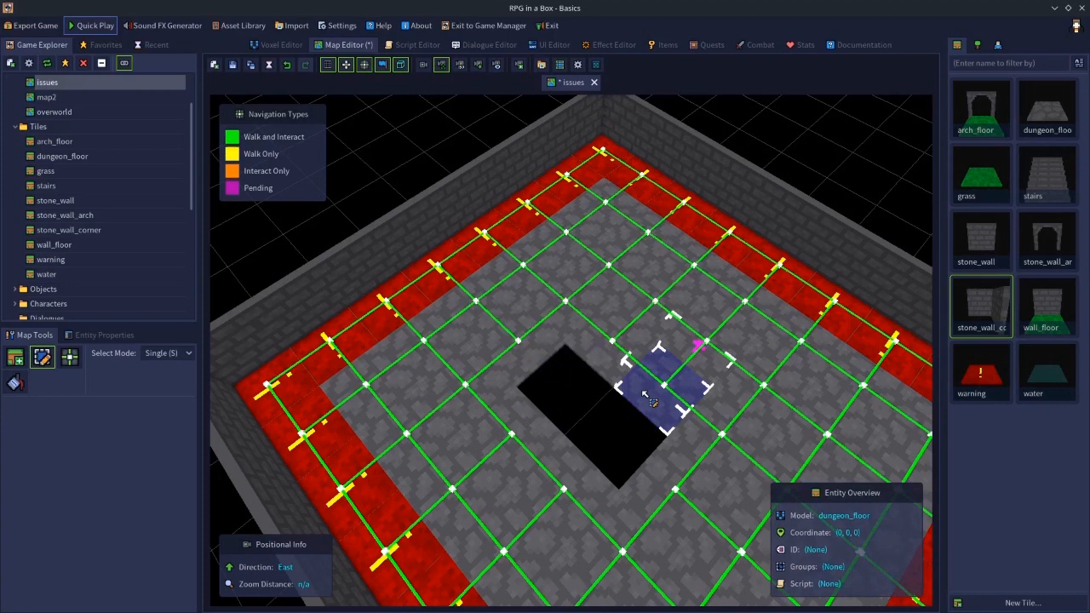
pyautogui.press('Delete')
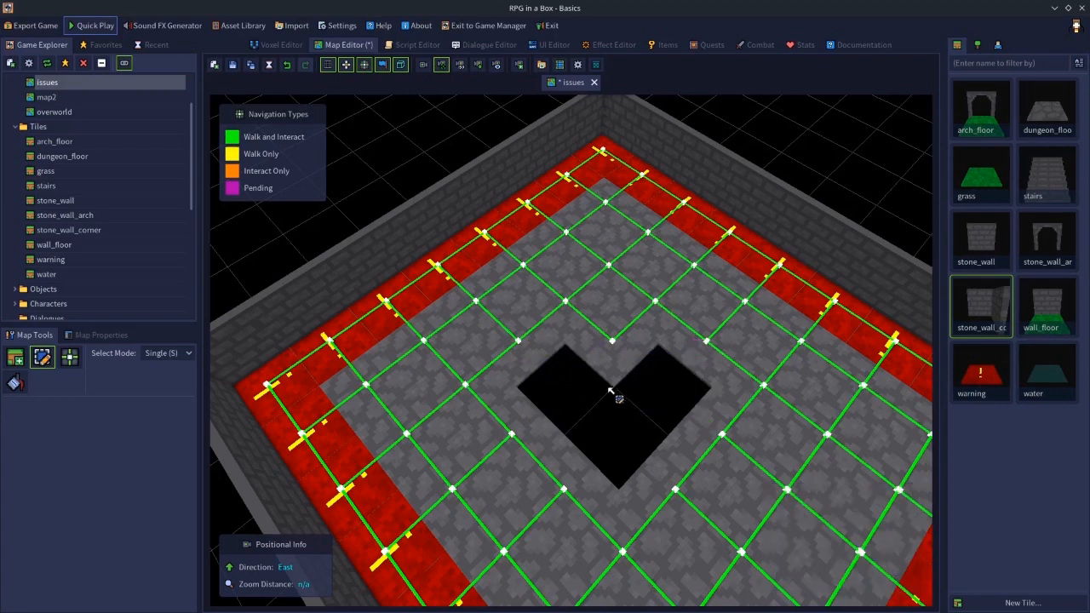
# Step: Delete the warning tile in the room's corner, one next to it along one wall, and three along the adjoining wall
pyautogui.click(302, 385)
pyautogui.press('Delete')
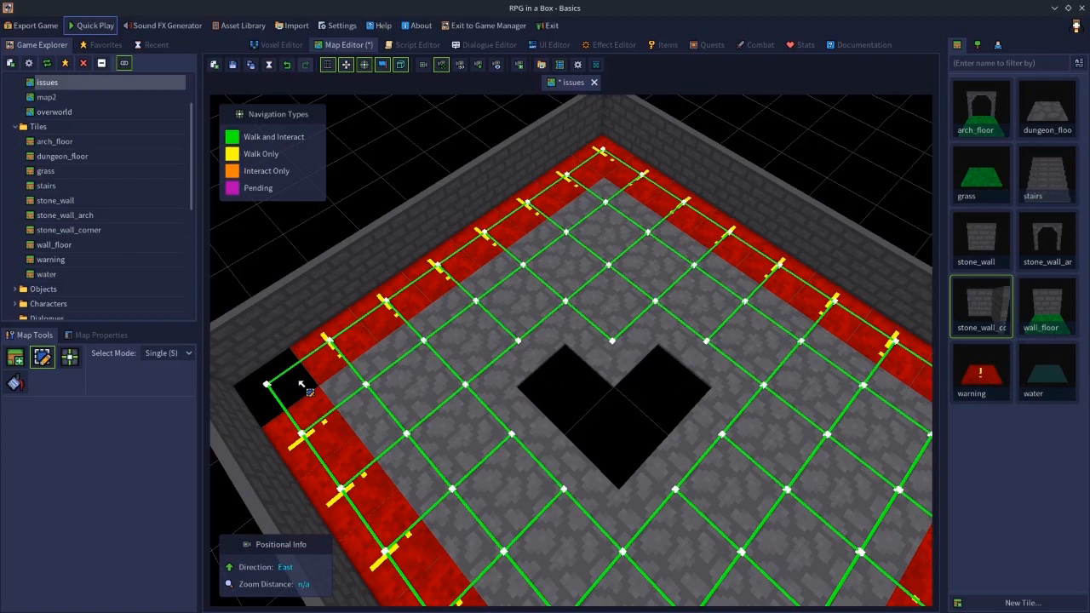
pyautogui.moveTo(454, 400); pyautogui.dragTo(304, 353, button='middle')
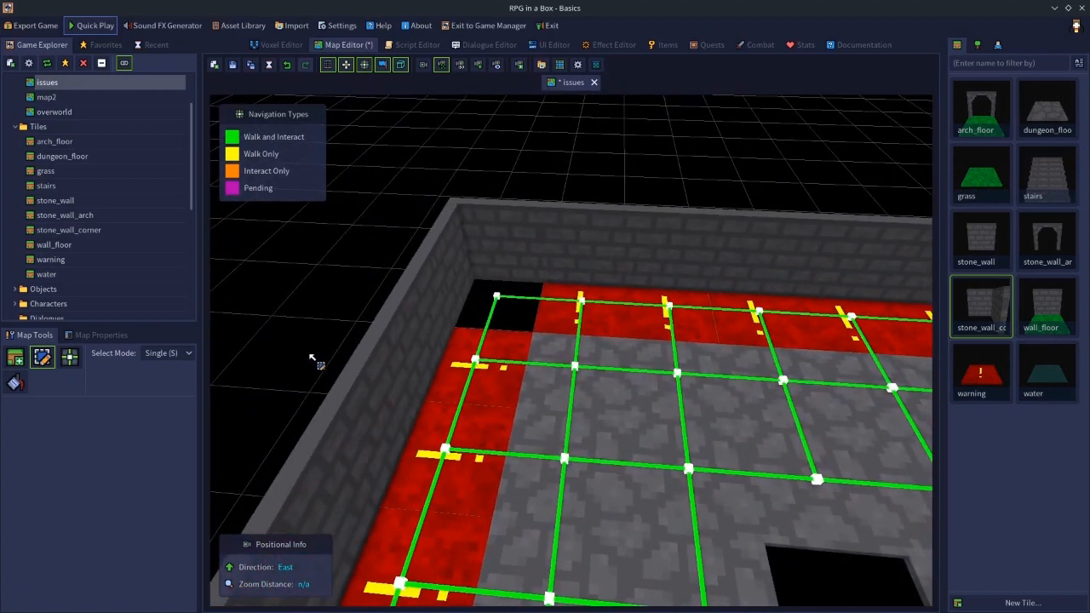
pyautogui.click(604, 347)
pyautogui.press('Delete')
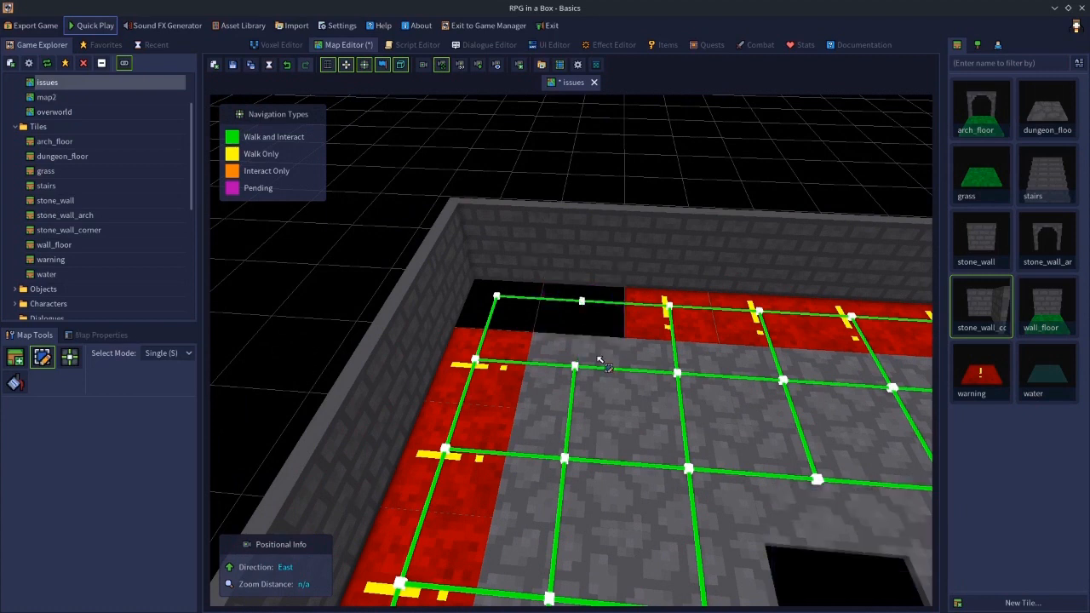
pyautogui.click(490, 375)
pyautogui.press('Delete')
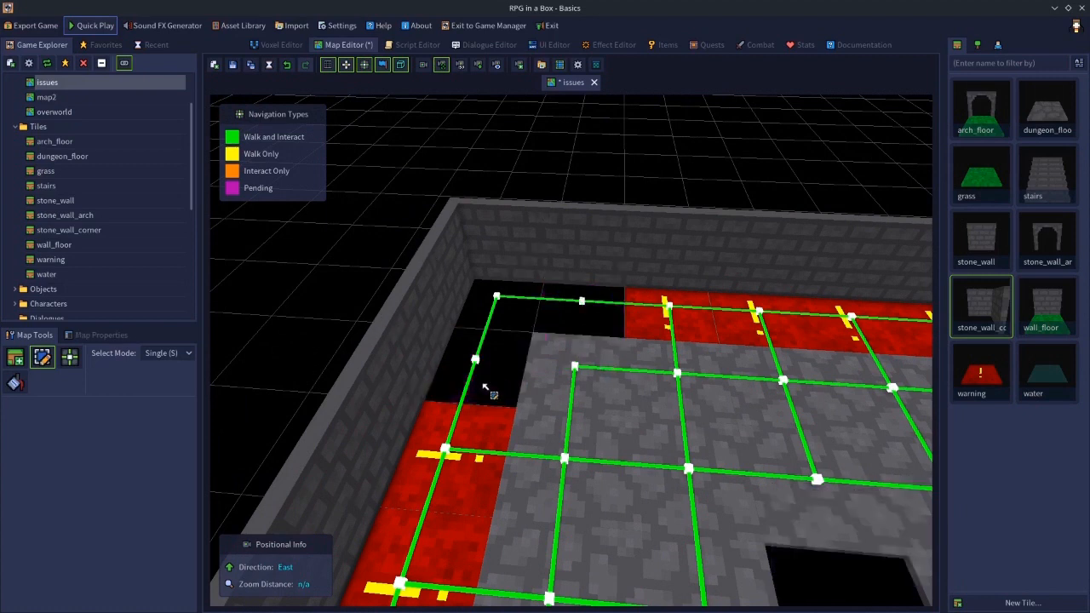
pyautogui.click(469, 453)
pyautogui.press('Delete')
pyautogui.click(449, 538)
pyautogui.press('Delete')
# Step: Delete the dungeon_floor tile at (2, -2, 0), diagonally adjacent to the hole in the floor
pyautogui.moveTo(577, 491)
pyautogui.mouseDown(button='right')
pyautogui.moveTo(486, 497)
pyautogui.moveTo(583, 501)
pyautogui.mouseUp(button='right')
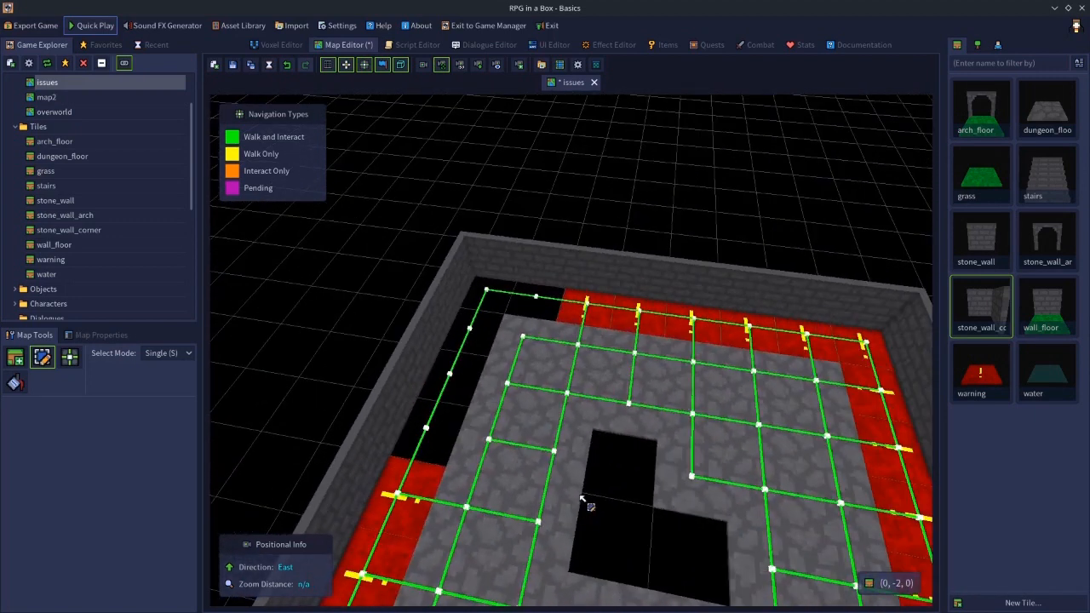
pyautogui.click(555, 376)
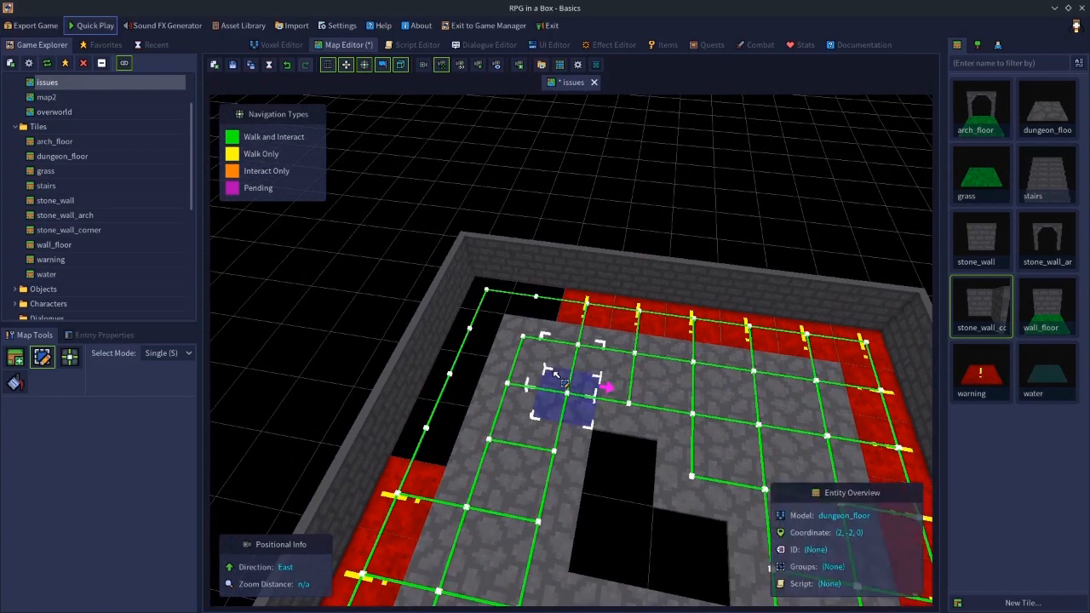
pyautogui.press('Delete')
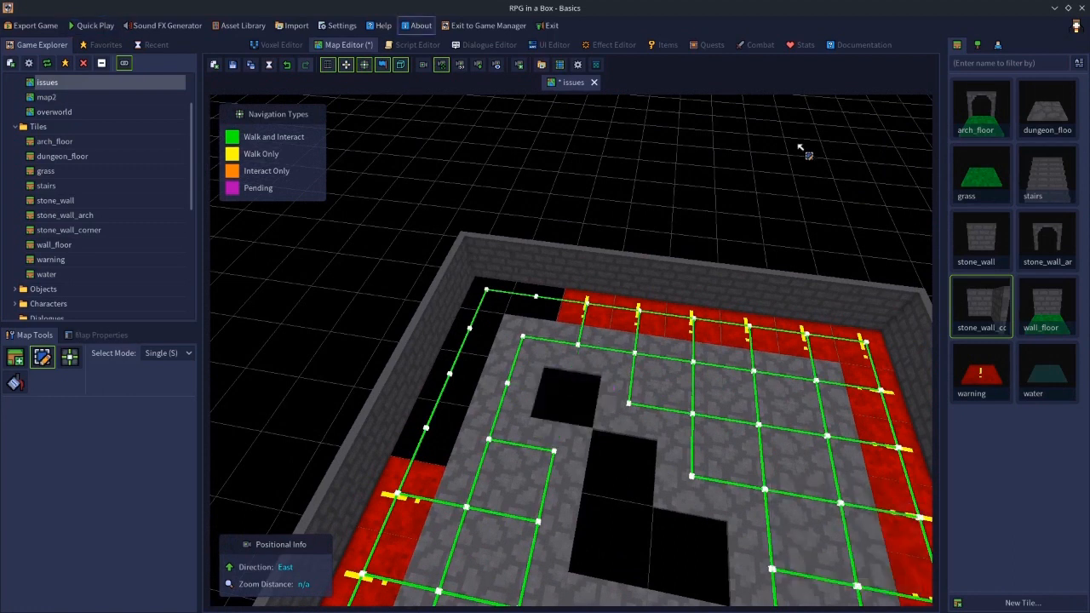
# Step: Delete the three stone_wall tiles from (1, -4, 1) to (3, -4, 1) beside the removed warning tiles
pyautogui.moveTo(521, 344); pyautogui.dragTo(493, 337, button='right')
pyautogui.scroll(5, 494, 337)
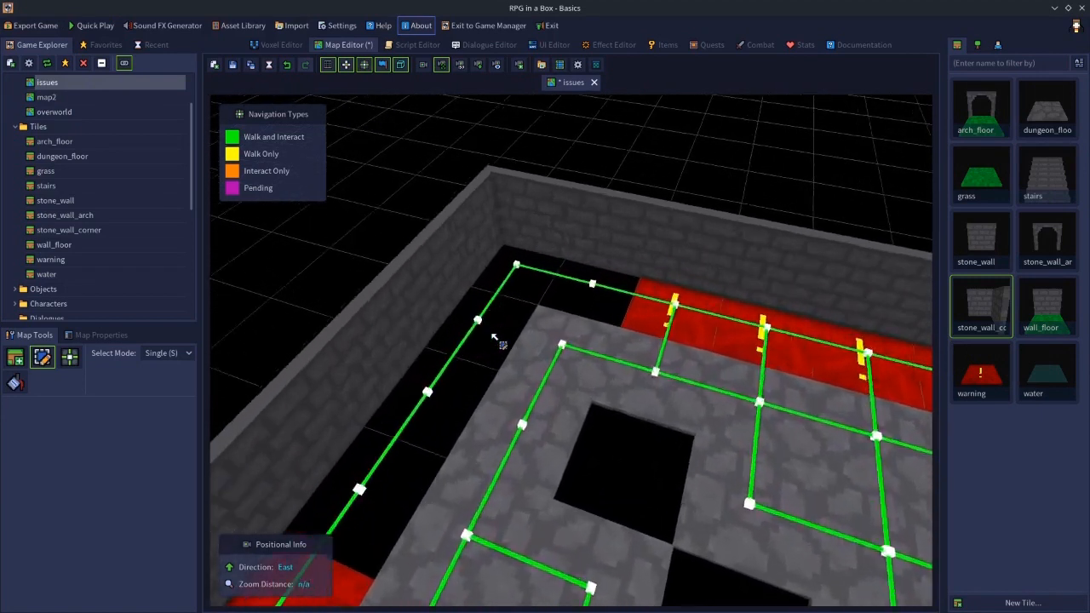
pyautogui.press('n')
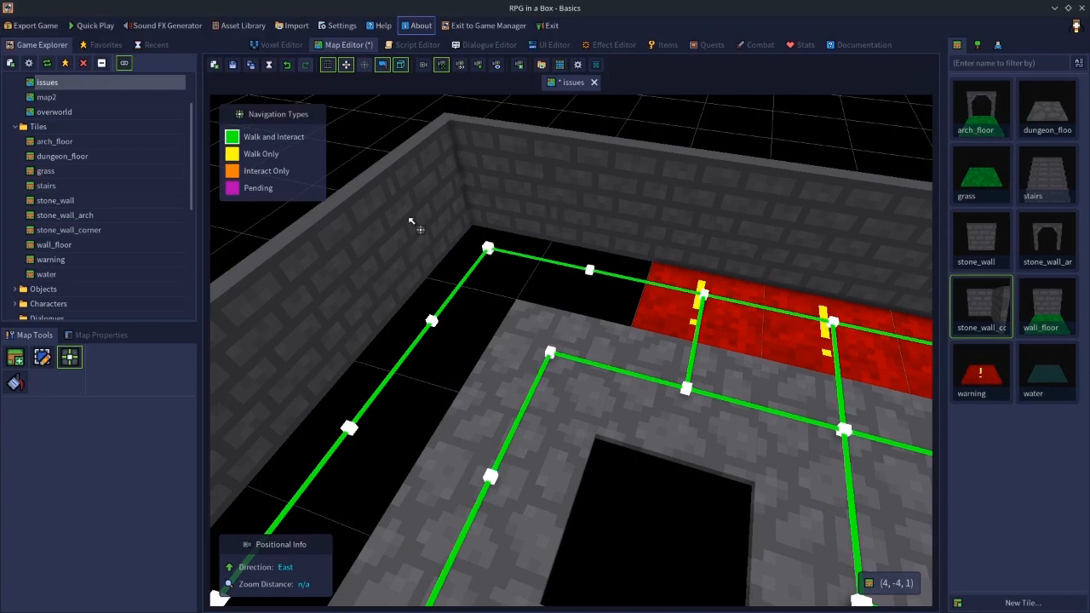
pyautogui.press('s')
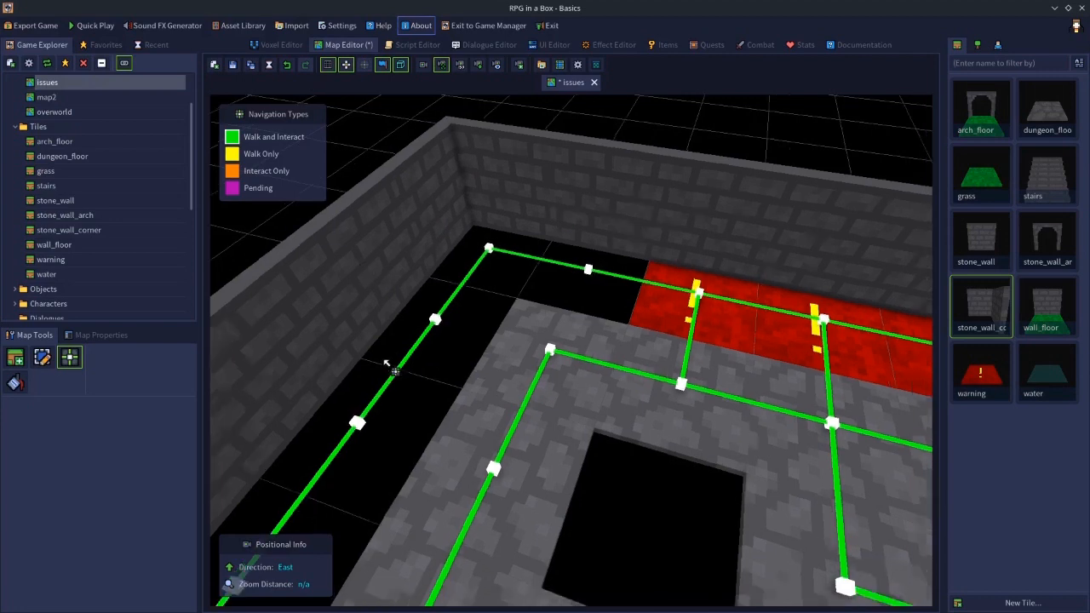
pyautogui.moveTo(384, 360); pyautogui.dragTo(412, 375, button='middle')
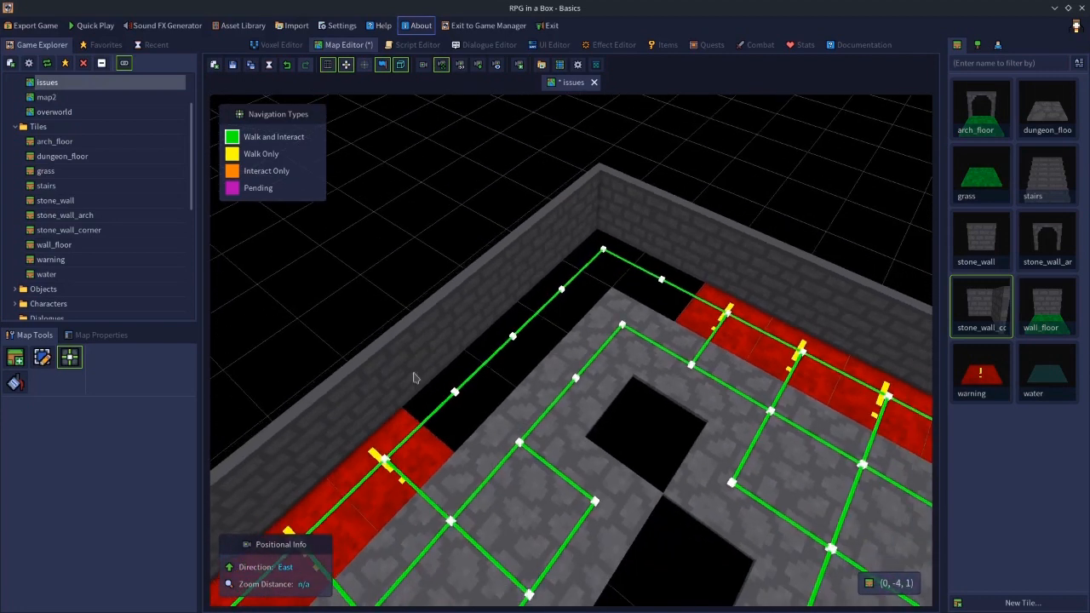
pyautogui.press('2')
pyautogui.click(445, 328)
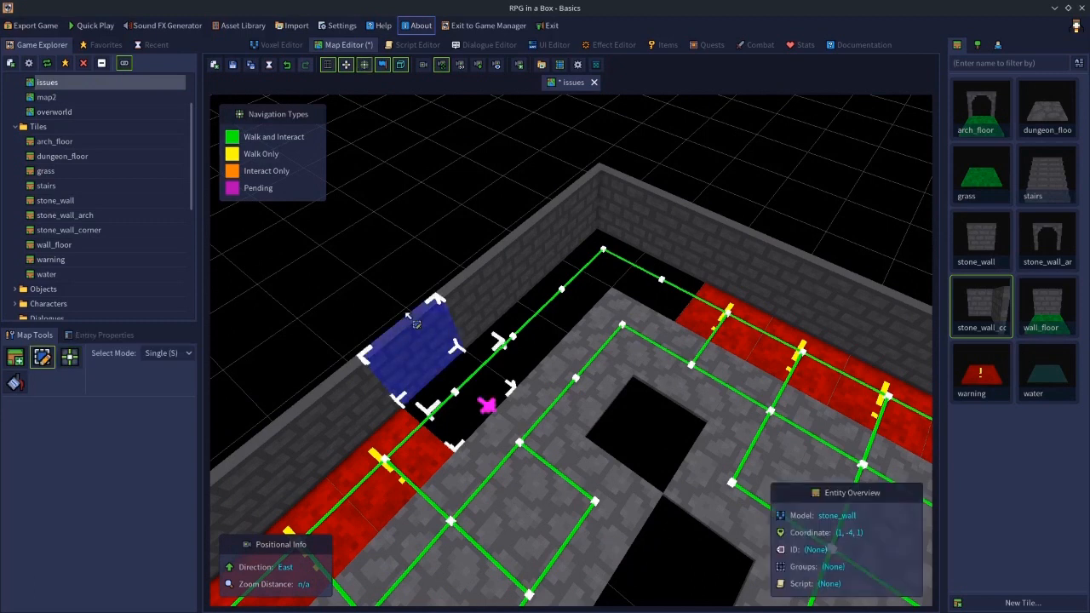
pyautogui.press('Delete')
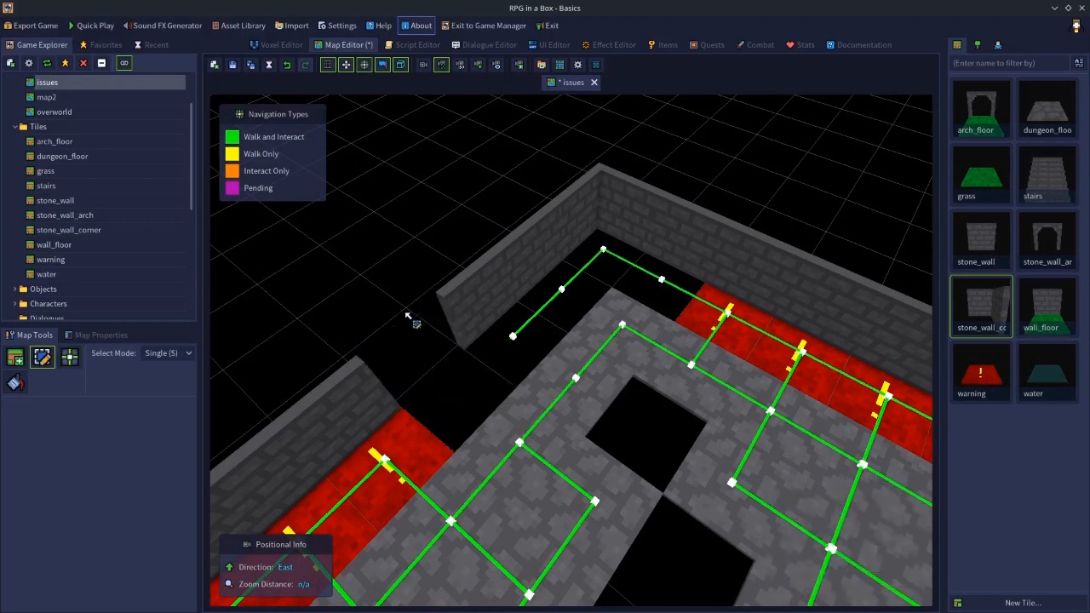
pyautogui.hotkey('ctrl', 'z')
pyautogui.press('Delete')
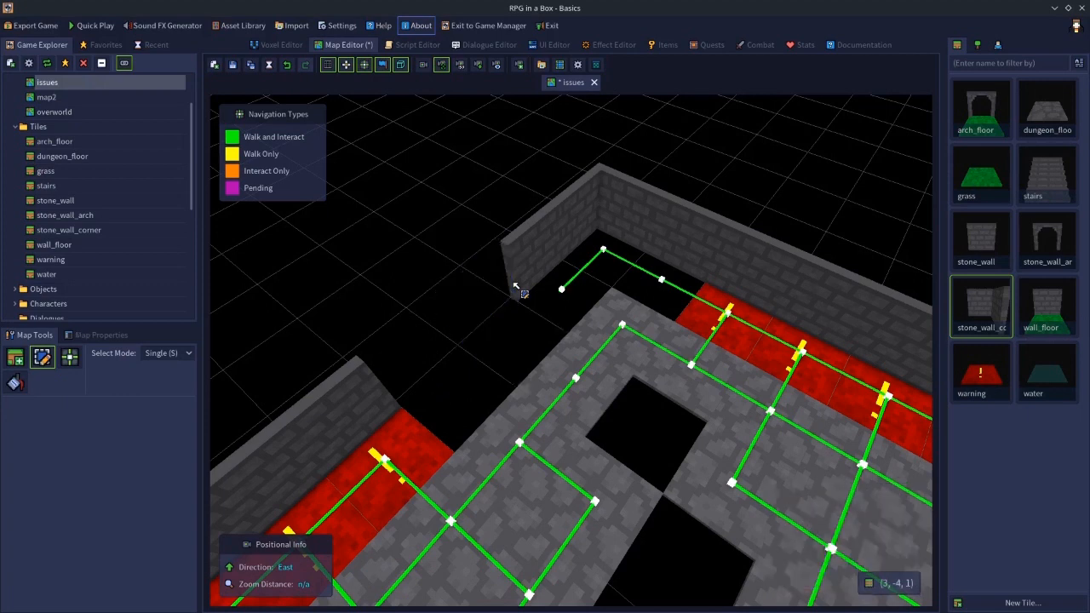
pyautogui.hotkey('ctrl', 'z')
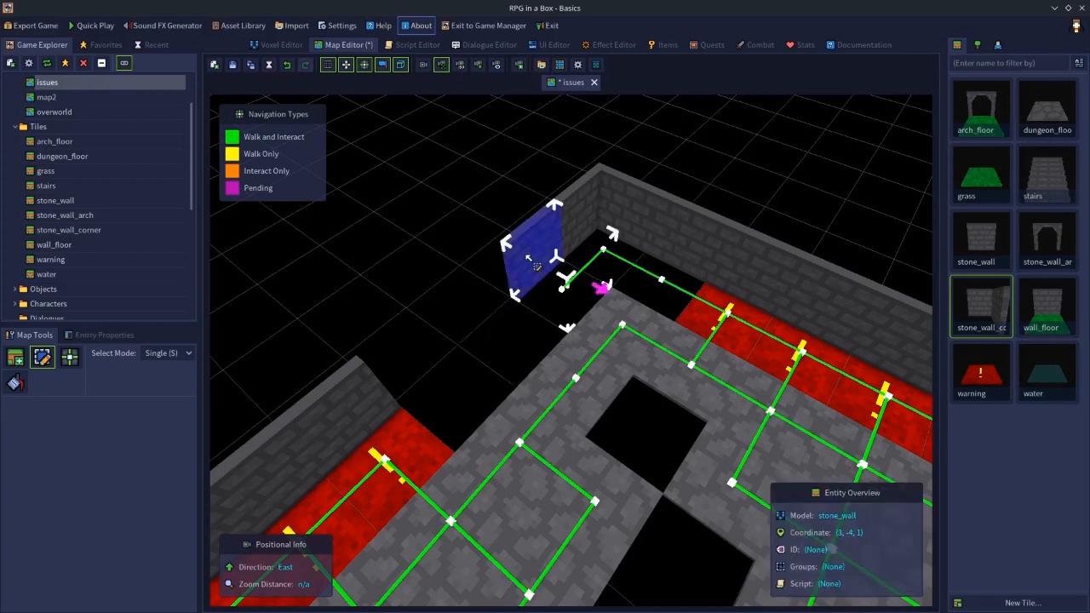
pyautogui.press('Delete')
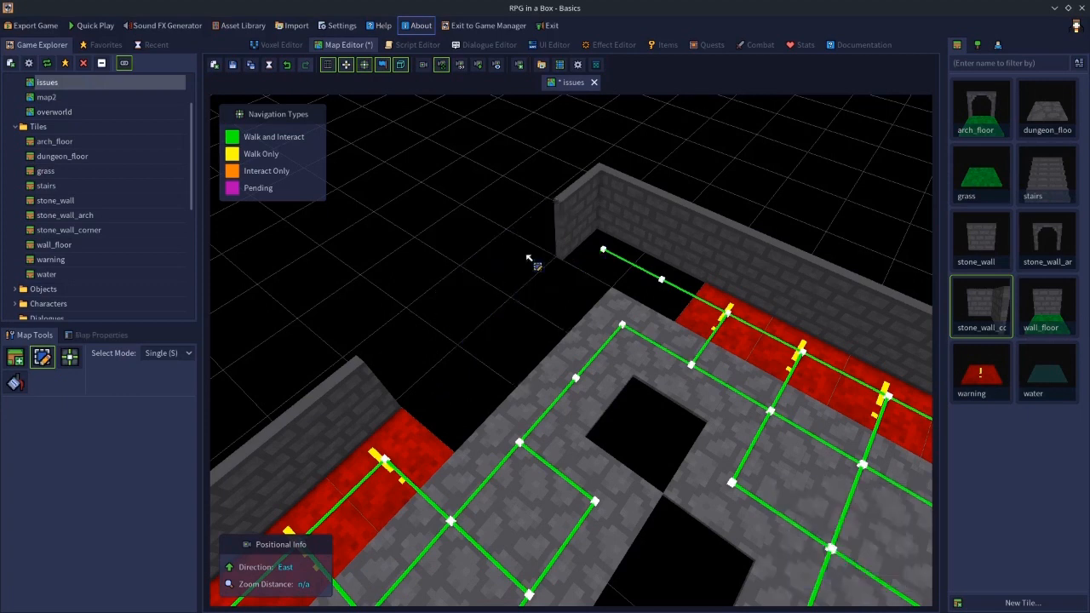
# Step: Delete the stone wall corner tile and the adjacent stone_wall tile at (4, -3, 1)
pyautogui.click(576, 225)
pyautogui.press('Delete')
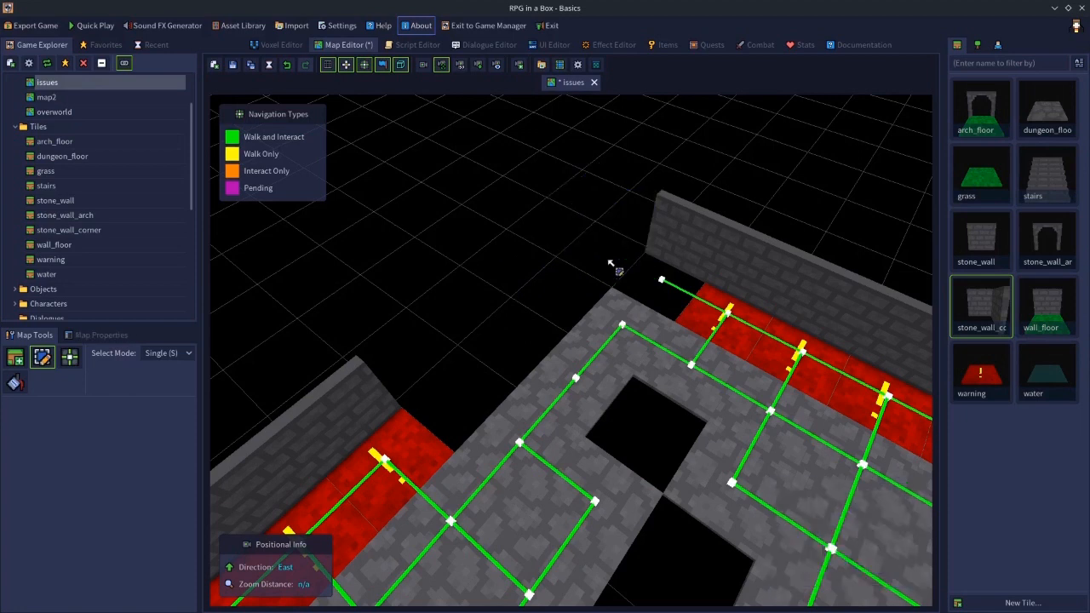
pyautogui.click(689, 237)
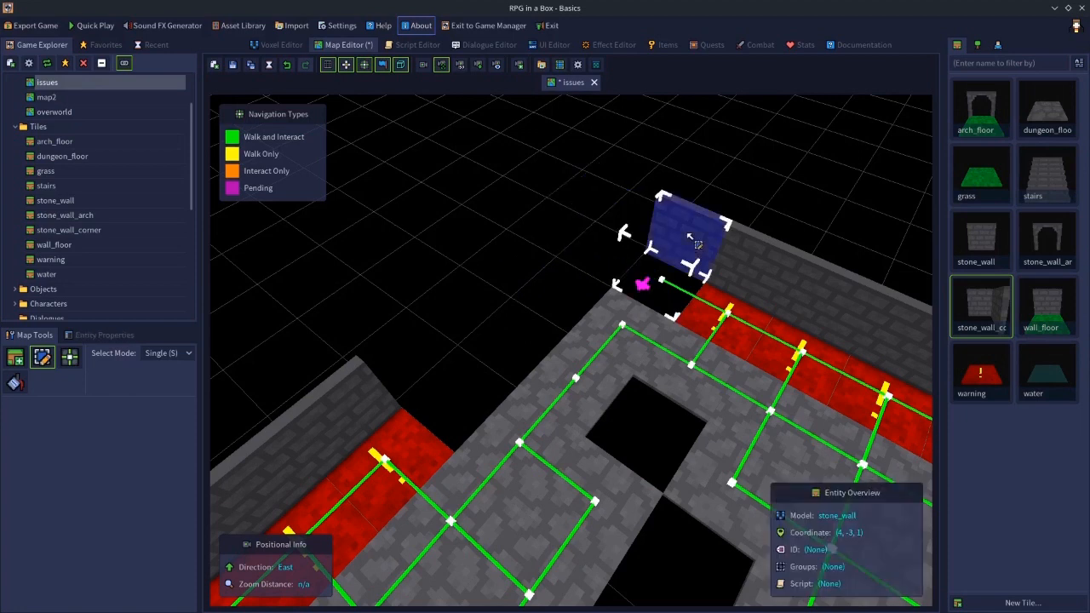
pyautogui.press('Delete')
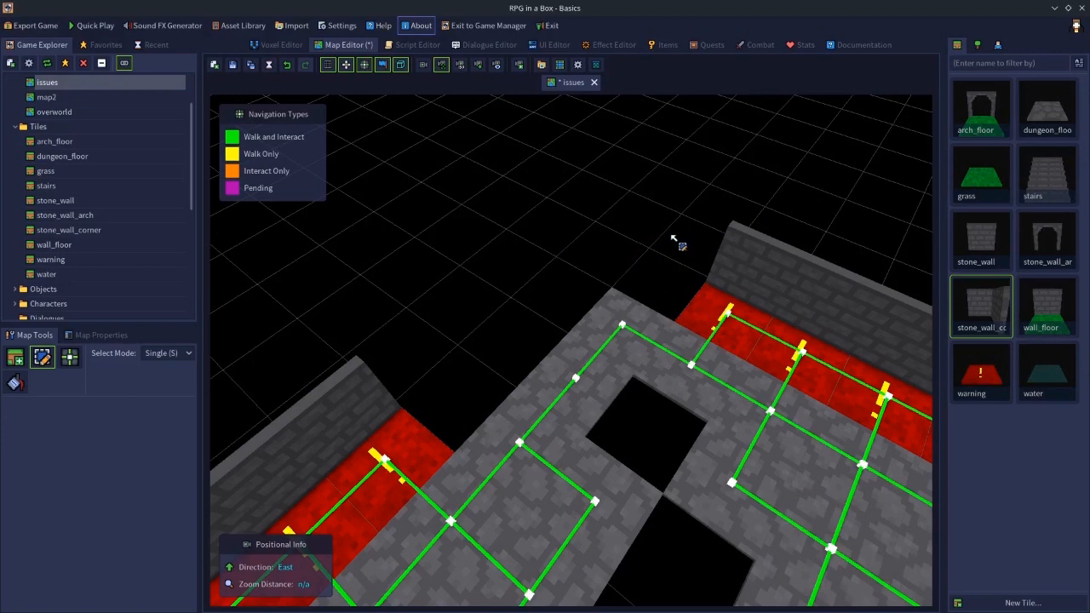
# Step: Place a stone_wall_corner tile at (4, -4, 1) and refill the gaps in both adjoining walls with stone_wall tiles
pyautogui.moveTo(511, 360); pyautogui.dragTo(461, 388, button='middle')
pyautogui.press('n')
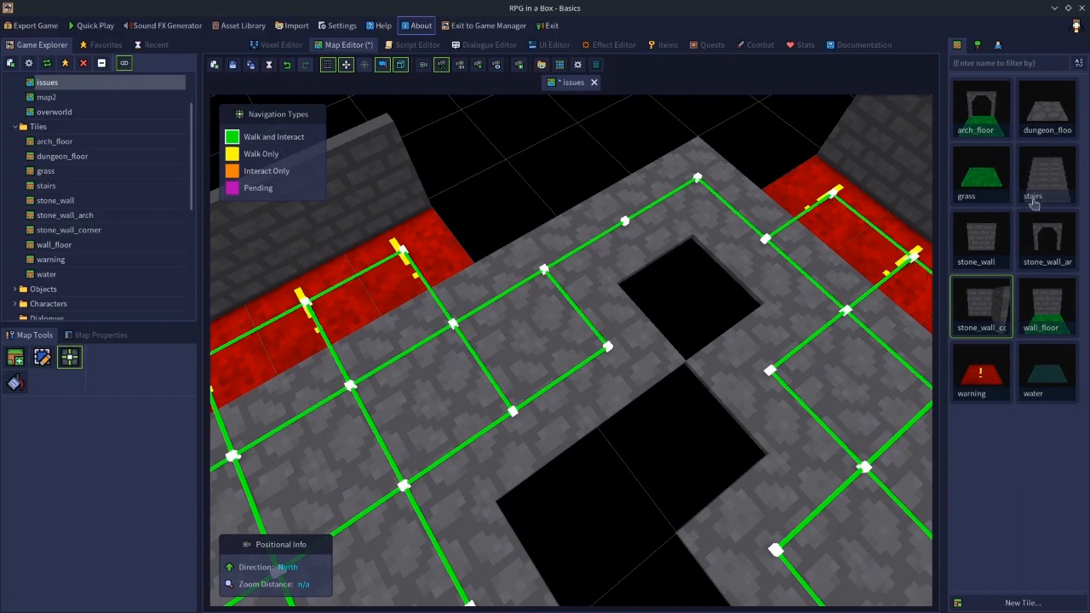
pyautogui.click(984, 305)
pyautogui.scroll(-3, 723, 157)
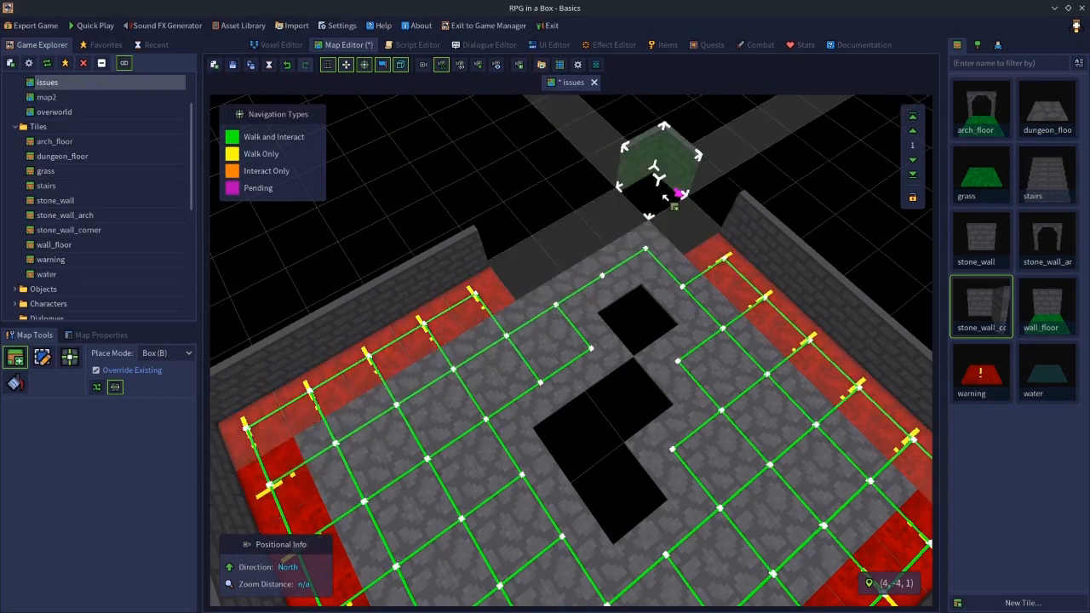
pyautogui.click(668, 194)
pyautogui.click(779, 235)
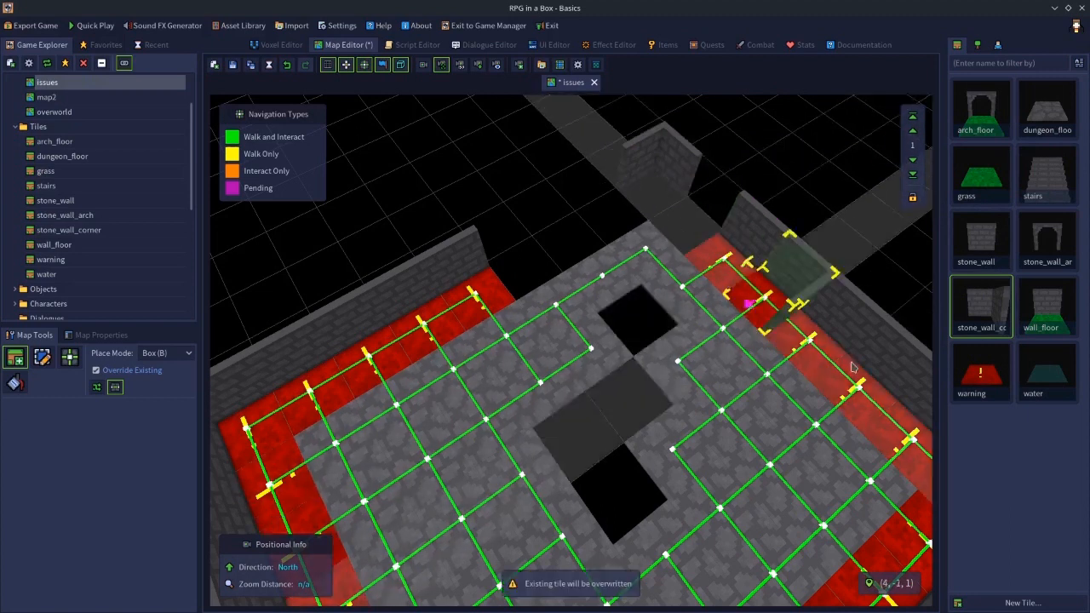
pyautogui.click(981, 241)
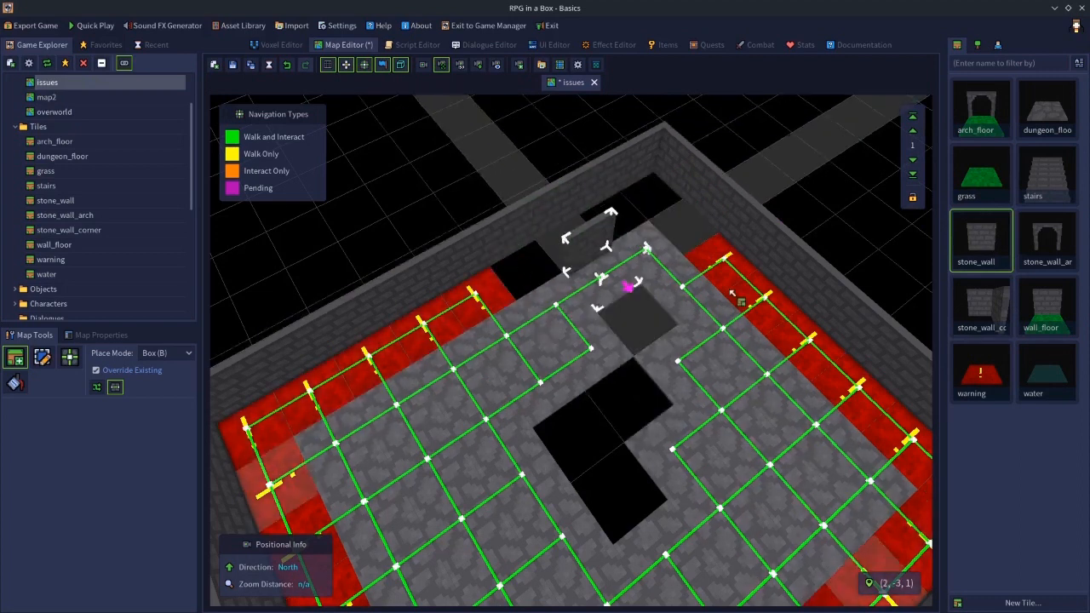
# Step: Refill the gap in the border at level 0 with warning tiles from (1, -4, 0) around the corner to (4, -3, 0)
pyautogui.click(979, 375)
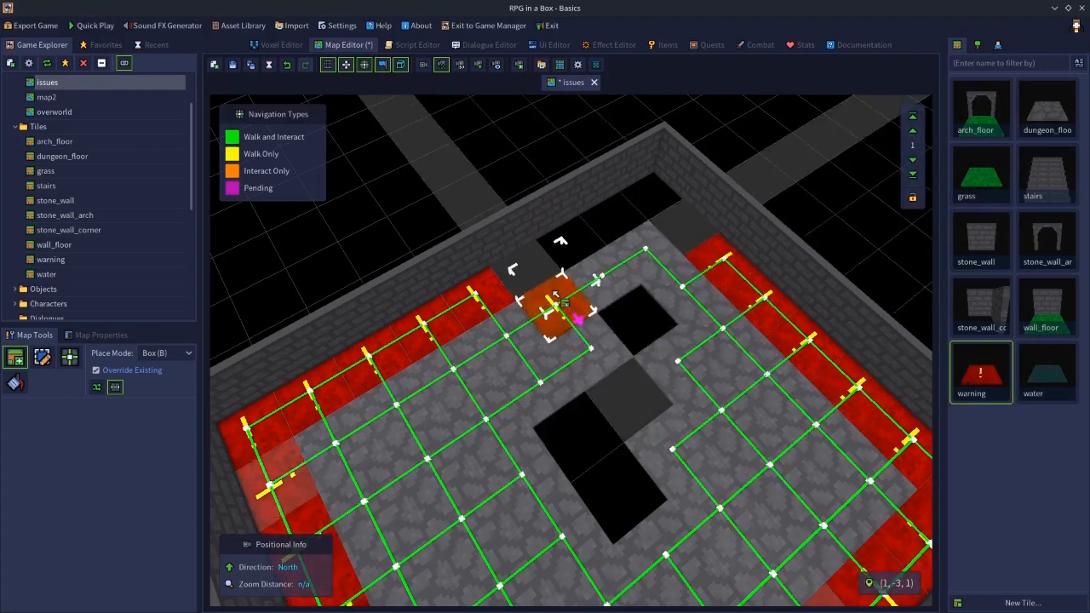
pyautogui.click(913, 160)
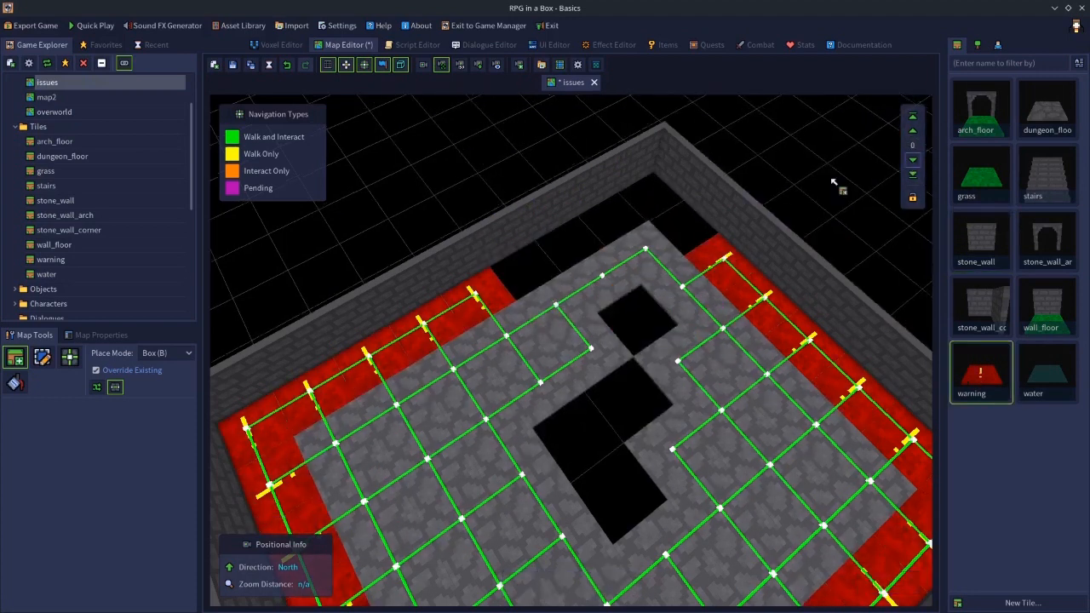
pyautogui.moveTo(524, 278)
pyautogui.mouseDown()
pyautogui.moveTo(657, 207)
pyautogui.moveTo(684, 245)
pyautogui.mouseUp()
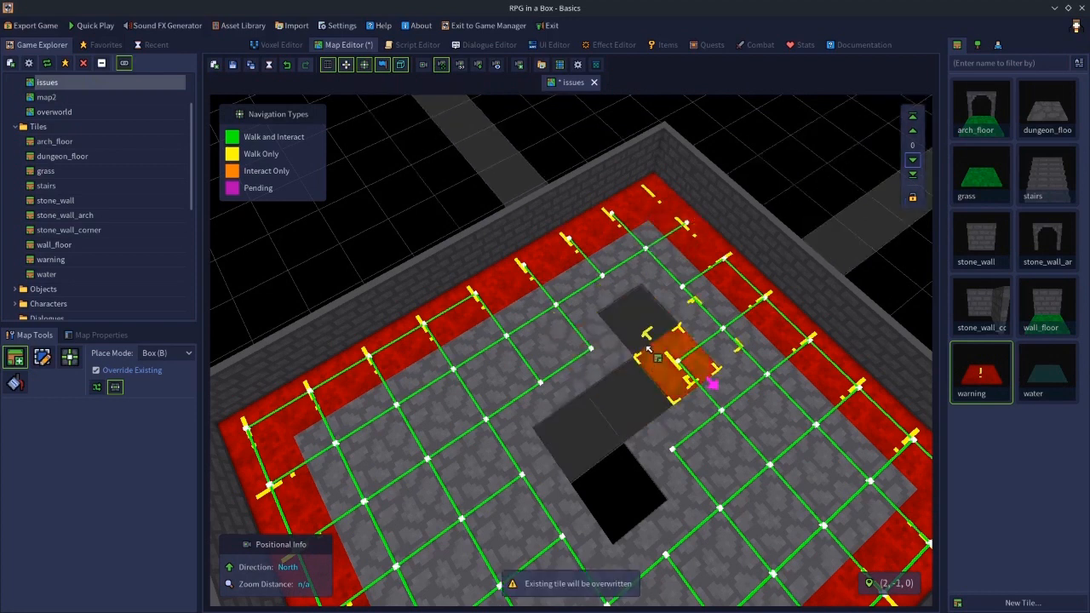
# Step: Draw Walk and Interact paths linking the refilled warning tiles along both border edges through the corner at (4, -4, 0)
pyautogui.press('n')
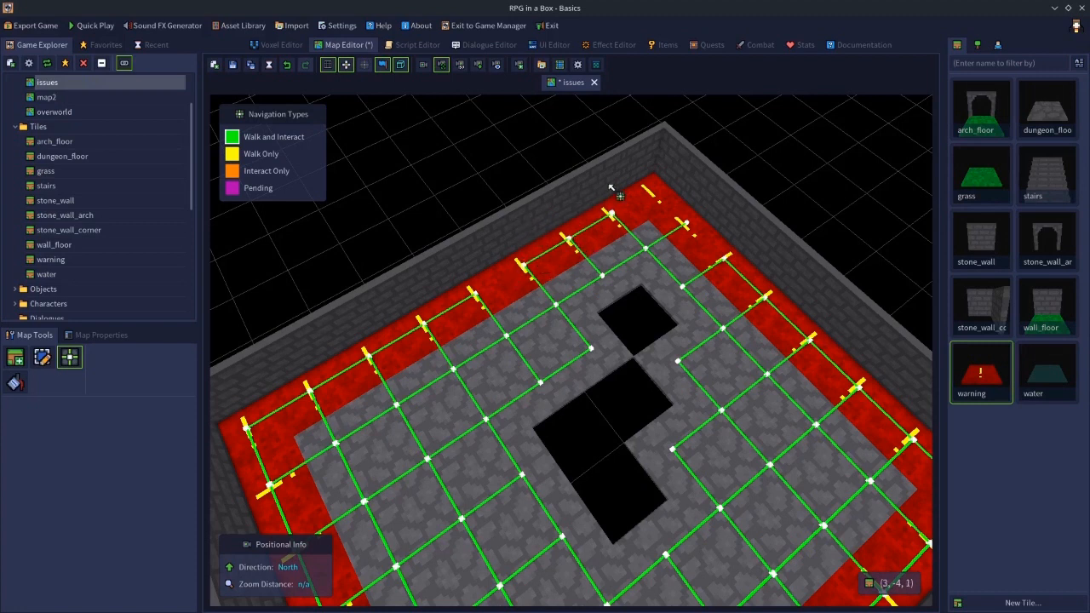
pyautogui.click(649, 162)
pyautogui.click(741, 220)
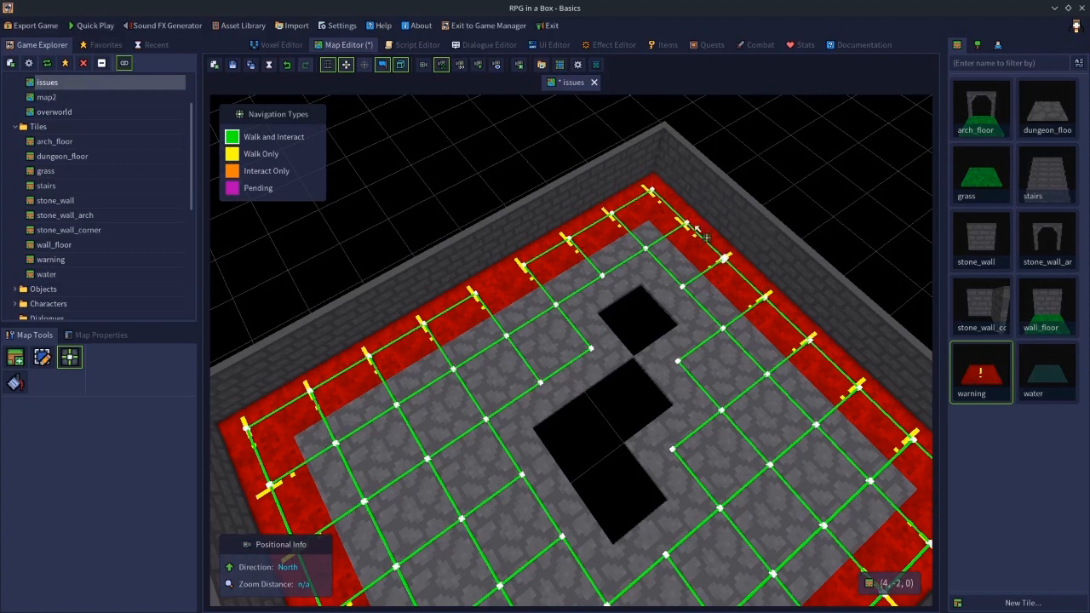
# Step: Delete the warning tiles from (1, -4, 0) to (3, -4, 0) and the one at (4, -3, 0), leaving the corner tile
pyautogui.press('e')
pyautogui.click(566, 281)
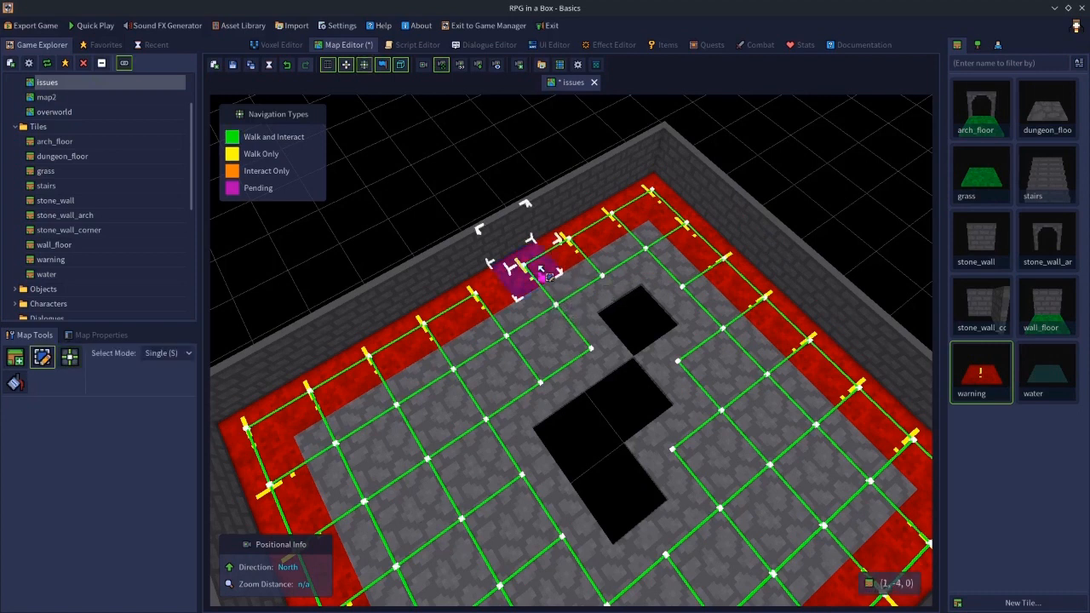
pyautogui.press('Delete')
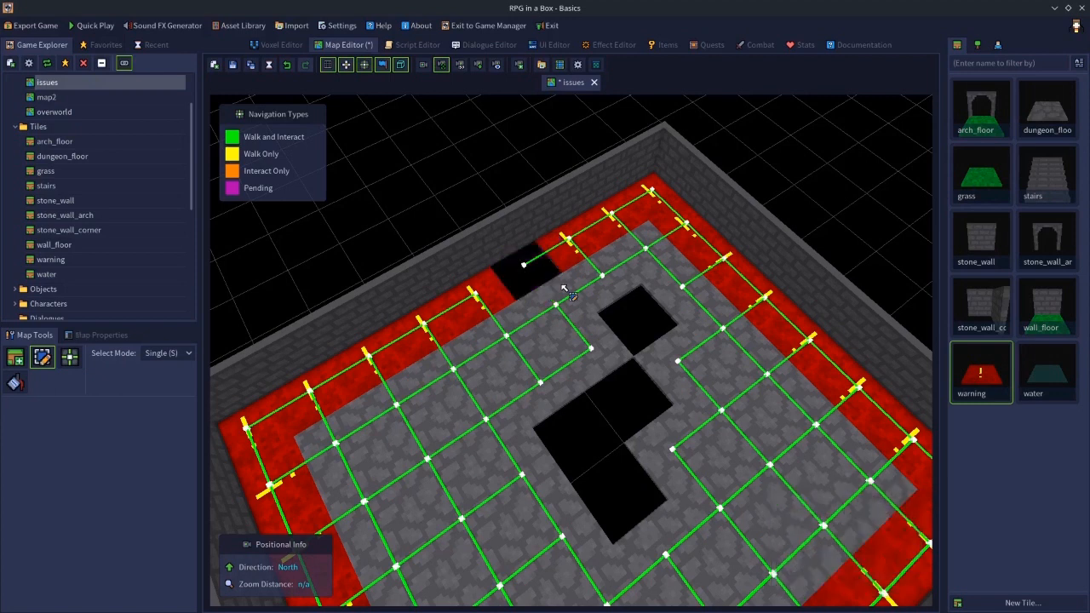
pyautogui.click(558, 238)
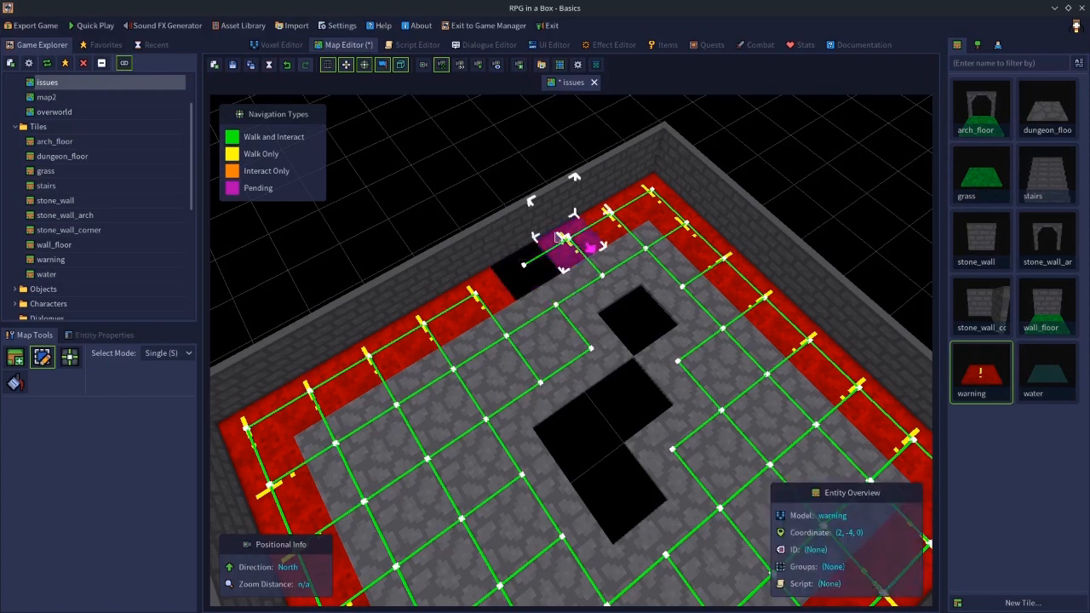
pyautogui.press('Delete')
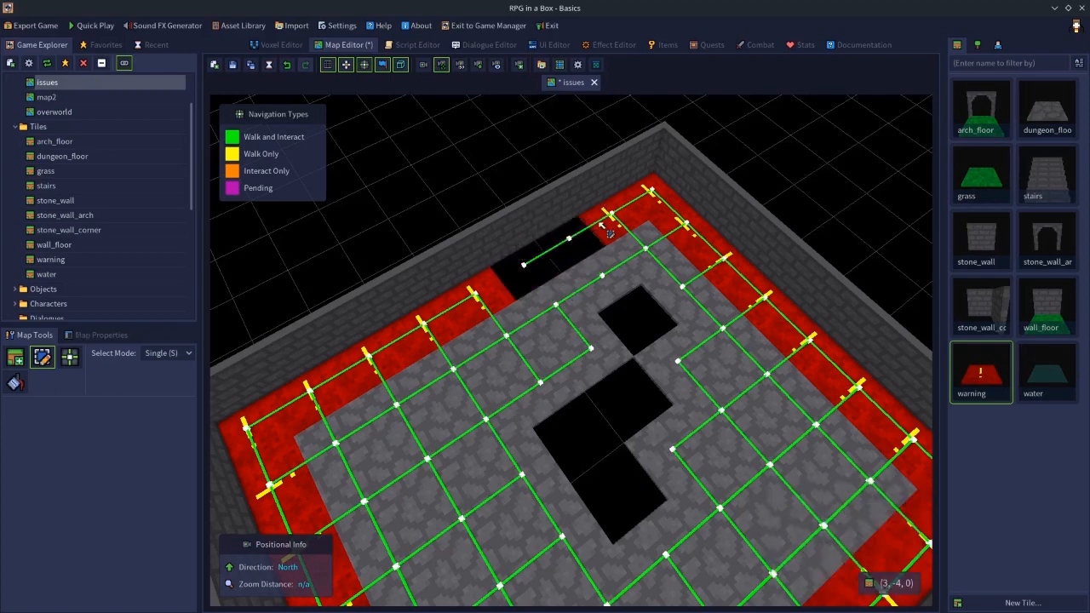
pyautogui.click(604, 227)
pyautogui.press('Delete')
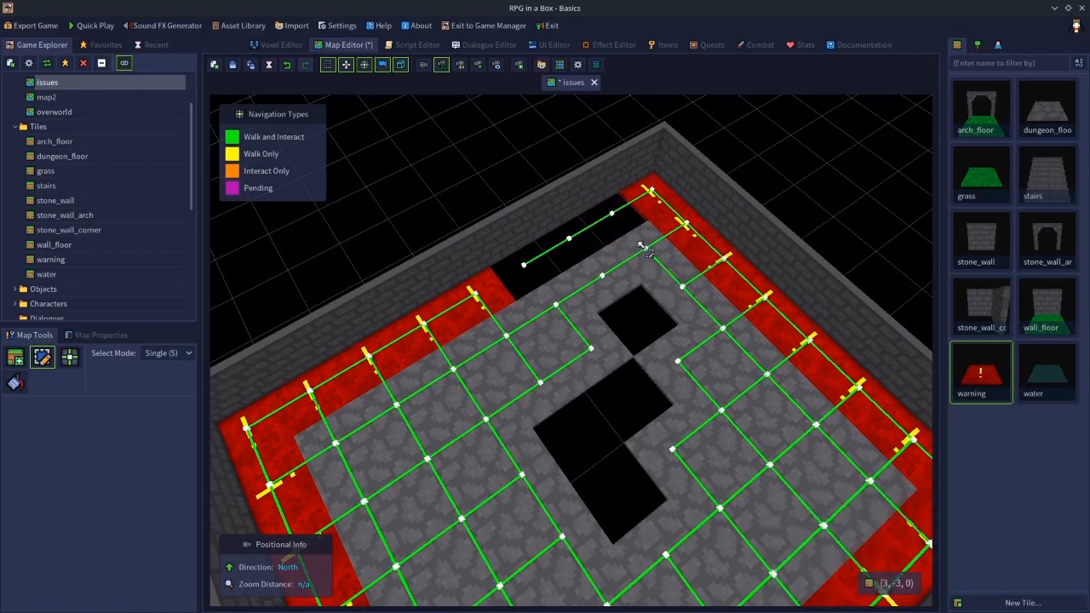
pyautogui.click(695, 237)
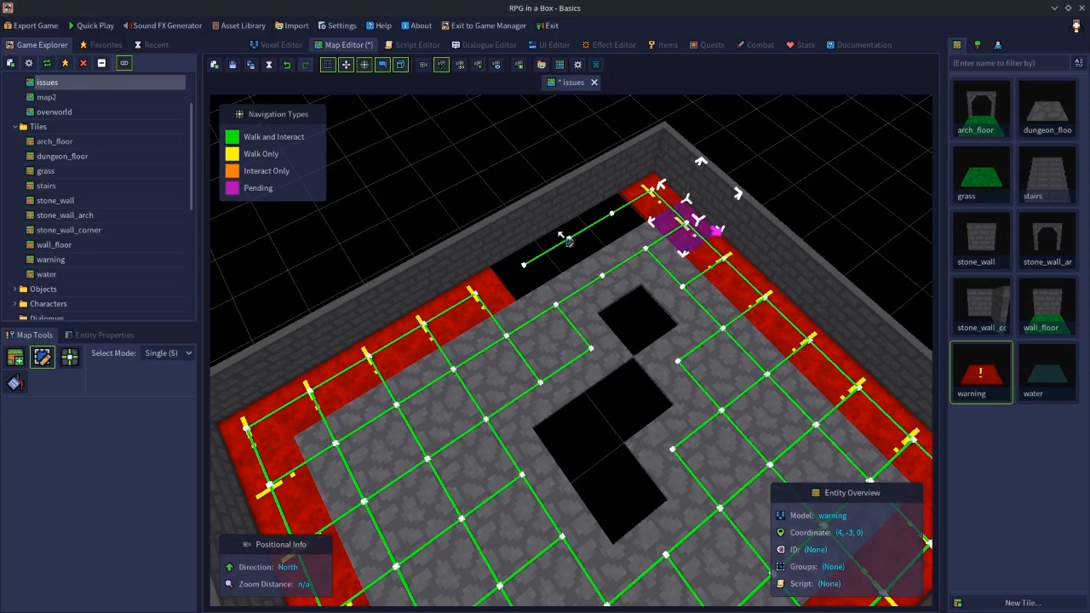
pyautogui.press('Delete')
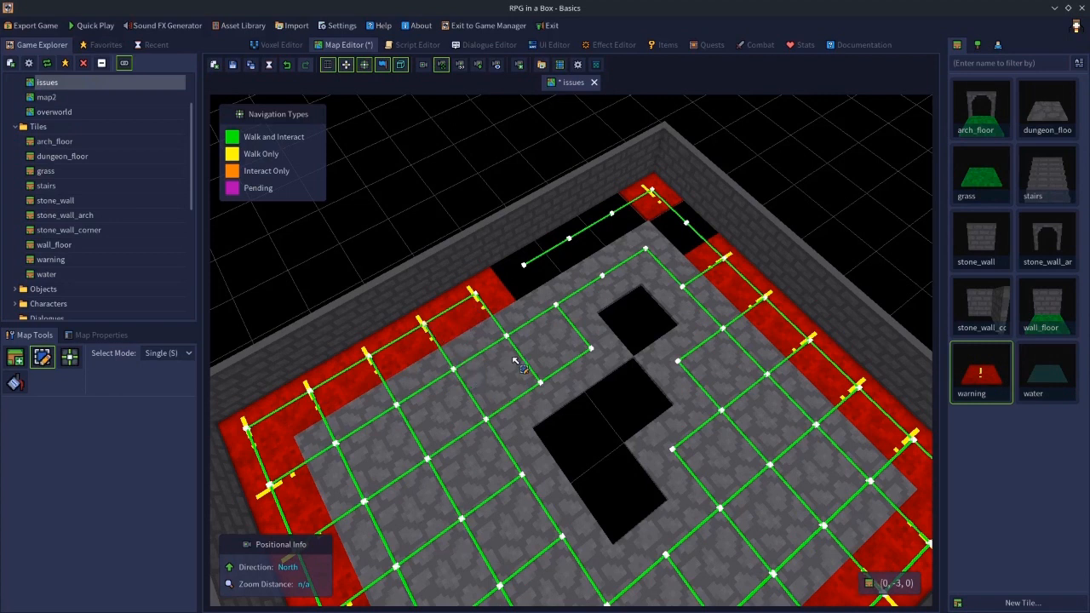
# Step: Mark the paths between the floor and two border warning tiles as Pending, and restore them to Walk and Interact
pyautogui.click(235, 192)
pyautogui.moveTo(424, 325)
pyautogui.mouseDown()
pyautogui.moveTo(449, 364)
pyautogui.moveTo(492, 348)
pyautogui.moveTo(462, 295)
pyautogui.mouseUp()
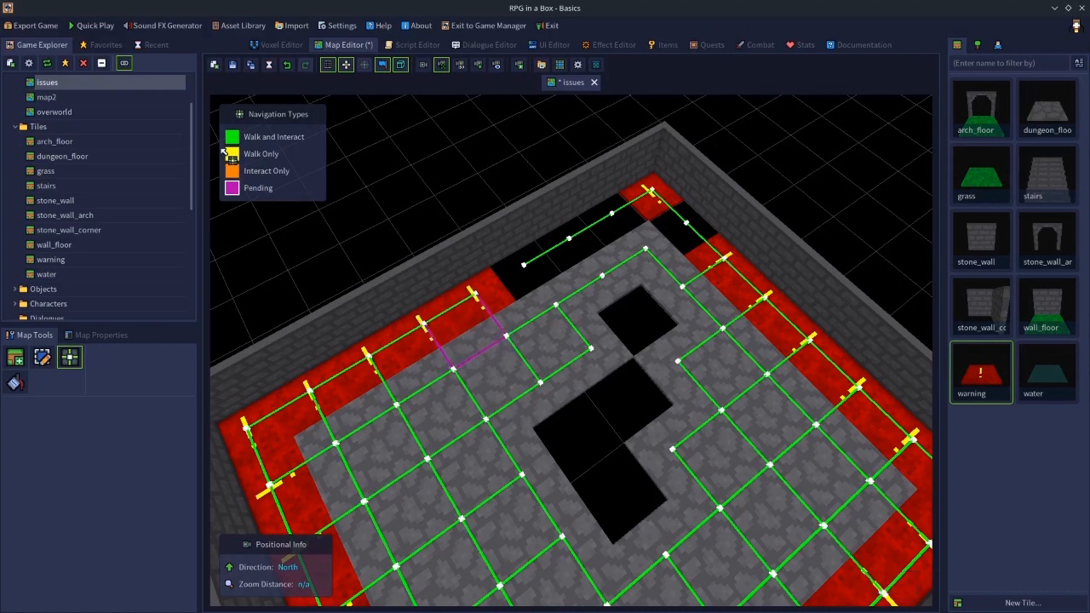
pyautogui.moveTo(416, 327)
pyautogui.mouseDown()
pyautogui.moveTo(444, 360)
pyautogui.moveTo(482, 356)
pyautogui.moveTo(491, 313)
pyautogui.moveTo(473, 292)
pyautogui.mouseUp()
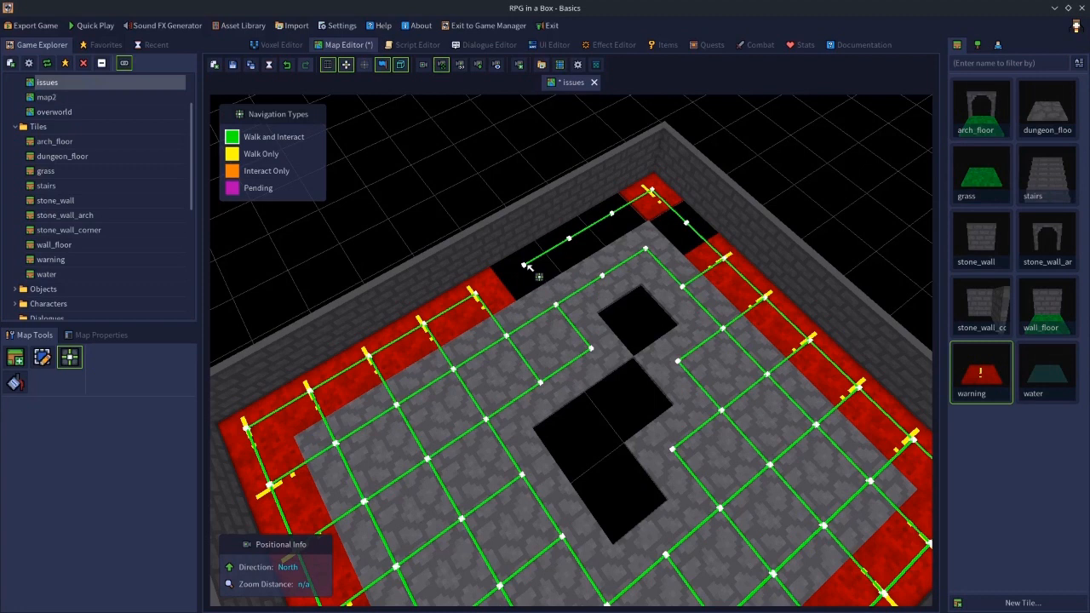
# Step: Delete the stone walls from (1, -4, 1) to (3, -4, 1), the corner at (4, -4, 1) and the adjoining walls to (4, -2, 1)
pyautogui.press('e')
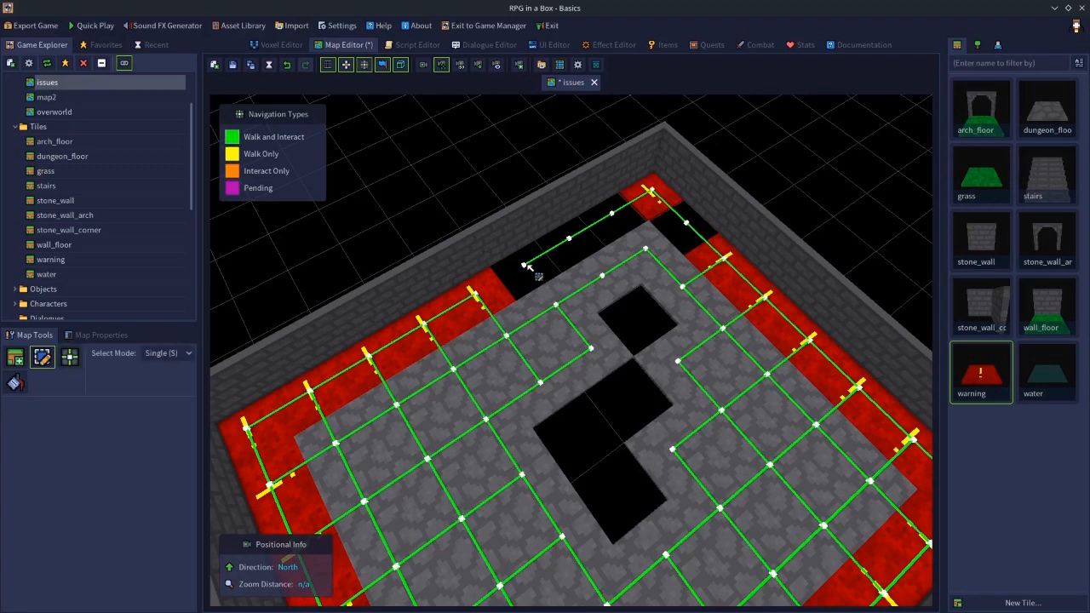
pyautogui.click(506, 236)
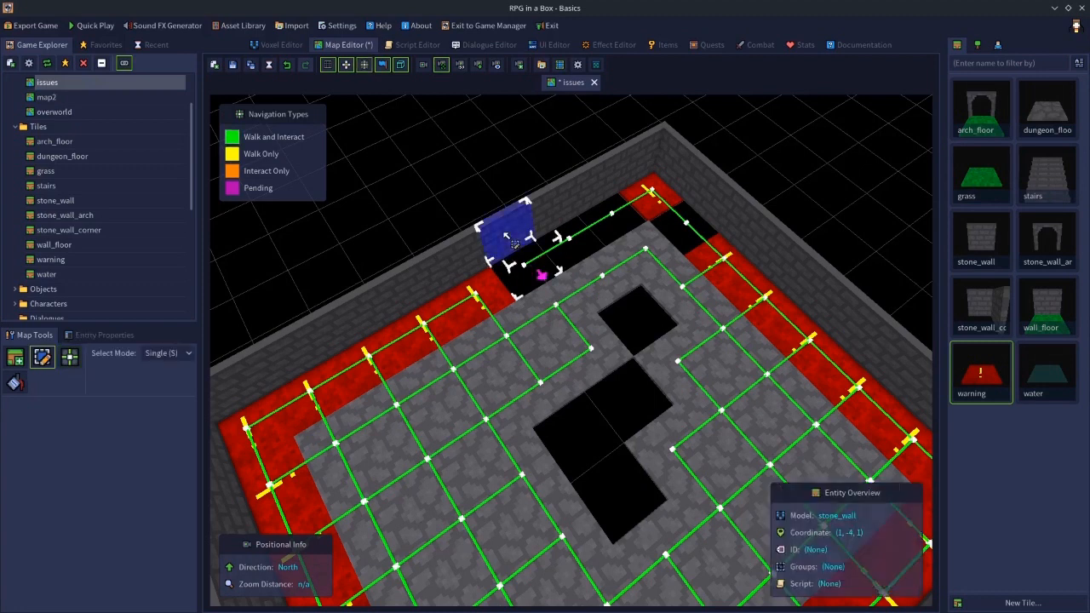
pyautogui.press('Delete')
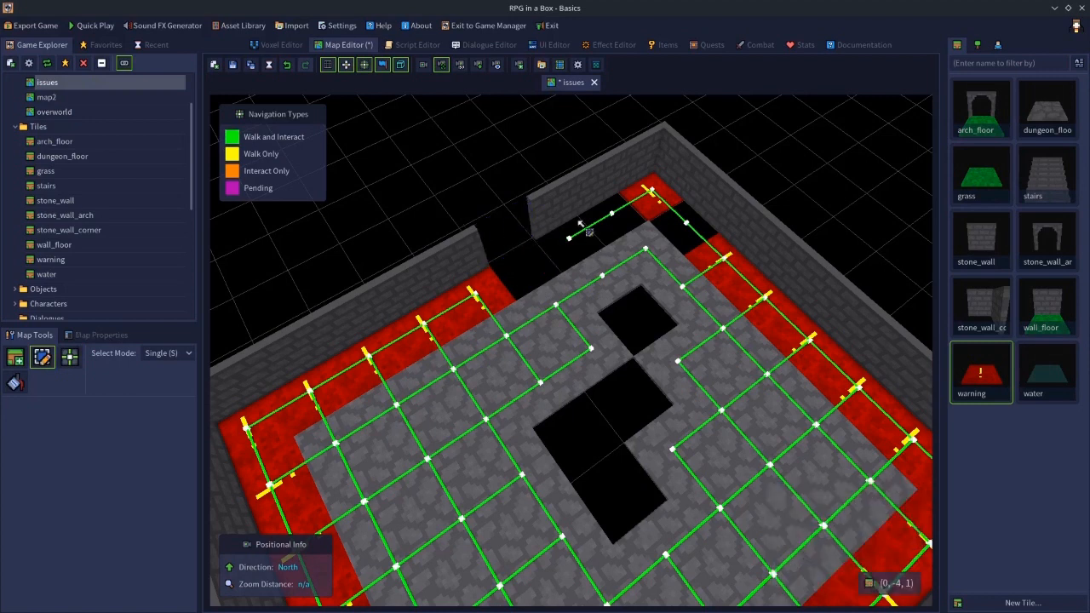
pyautogui.click(548, 216)
pyautogui.press('Delete')
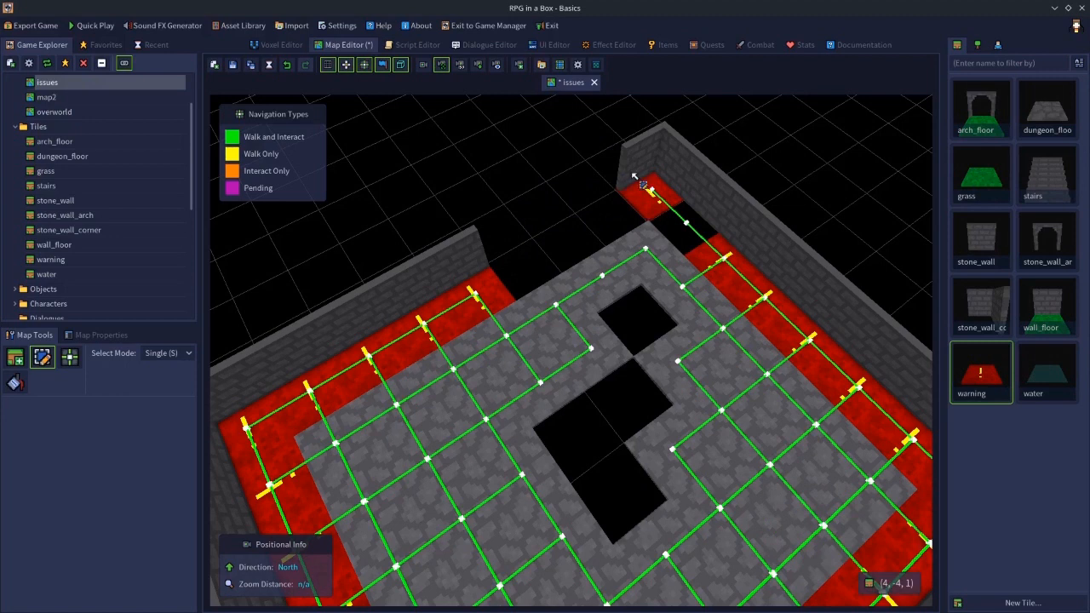
pyautogui.click(635, 176)
pyautogui.press('Delete')
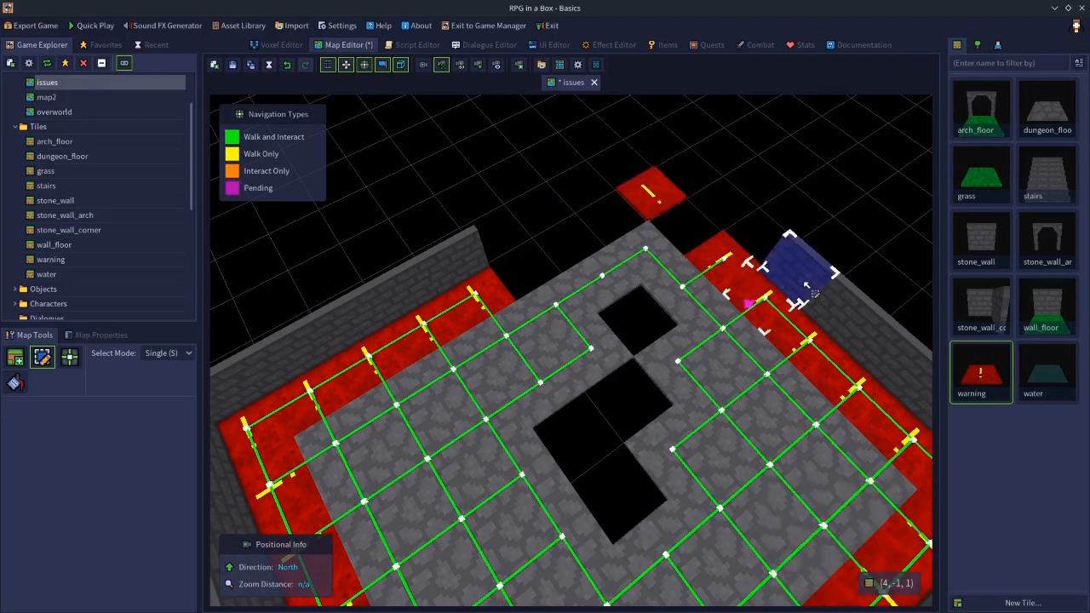
# Step: Delete the remaining east stone_wall tiles from (4, -1, 1) to (4, 2, 1) and the wall corner at (4, 3, 1)
pyautogui.press('Delete')
pyautogui.click(848, 321)
pyautogui.press('Delete')
pyautogui.moveTo(723, 338); pyautogui.dragTo(836, 317, button='middle')
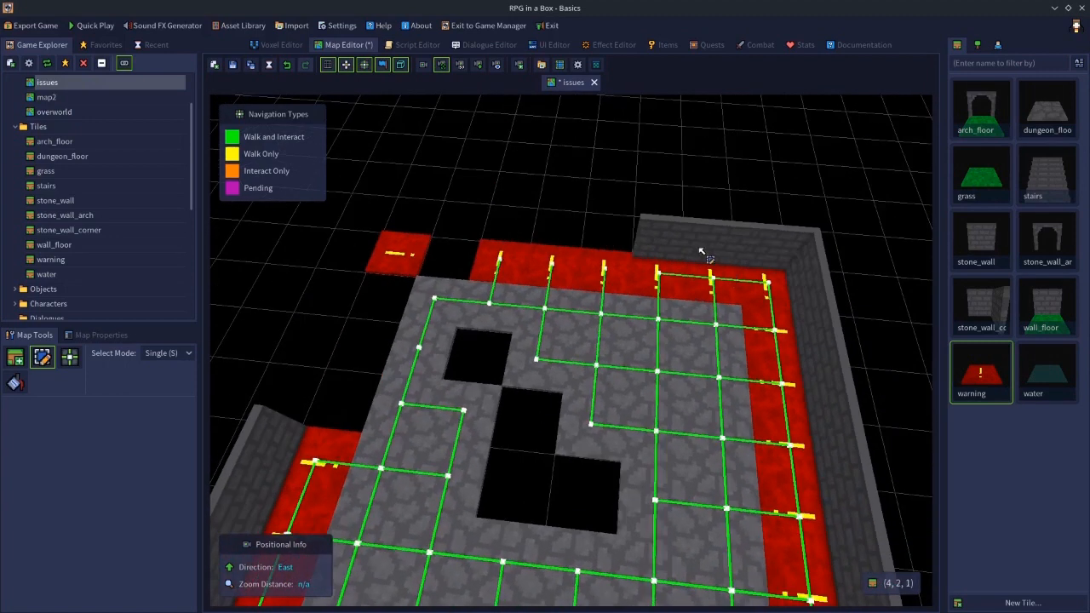
pyautogui.click(700, 252)
pyautogui.press('Delete')
pyautogui.click(674, 241)
pyautogui.press('Delete')
pyautogui.click(791, 261)
pyautogui.press('Delete')
# Step: Delete the three south stone_wall tiles from (3, 3, 1) to (1, 3, 1)
pyautogui.click(832, 337)
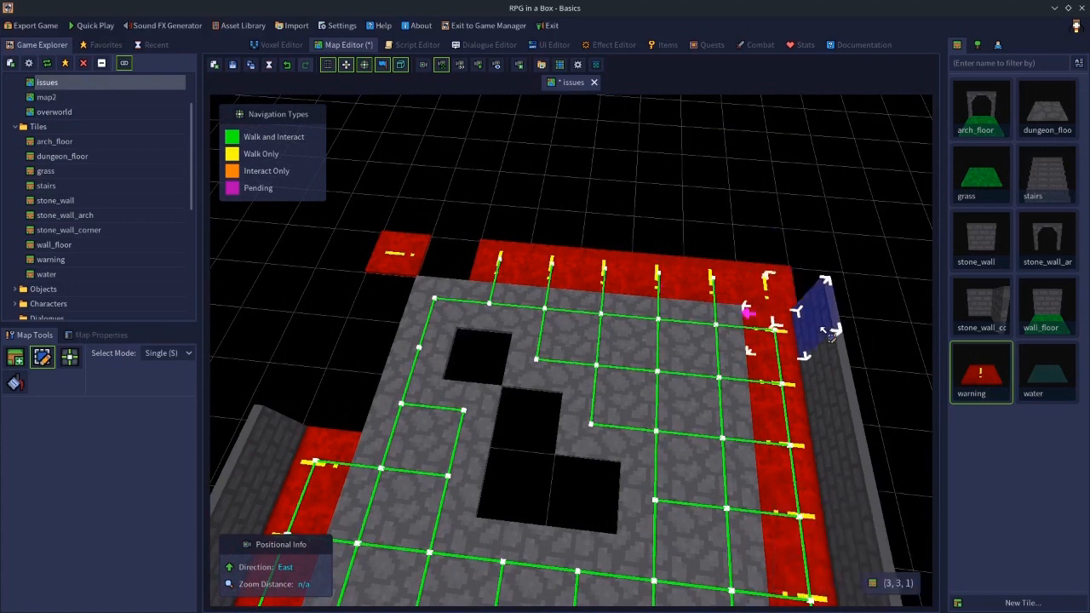
pyautogui.press('Delete')
pyautogui.click(836, 399)
pyautogui.press('Delete')
pyautogui.click(833, 466)
pyautogui.press('Delete')
pyautogui.moveTo(794, 429); pyautogui.dragTo(748, 317, button='middle')
pyautogui.click(673, 260)
pyautogui.press('Delete')
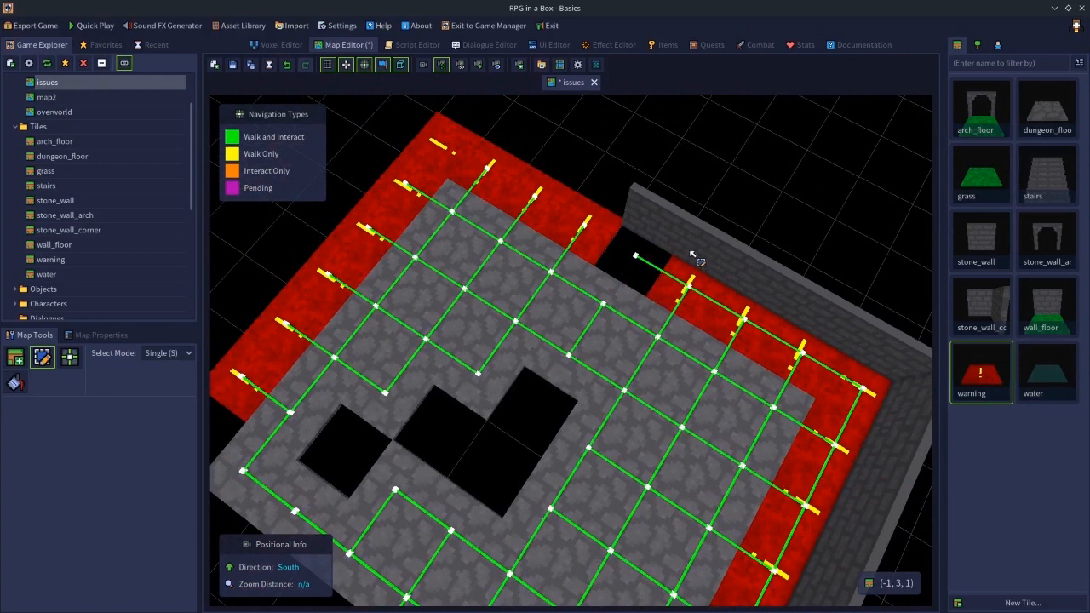
pyautogui.click(654, 239)
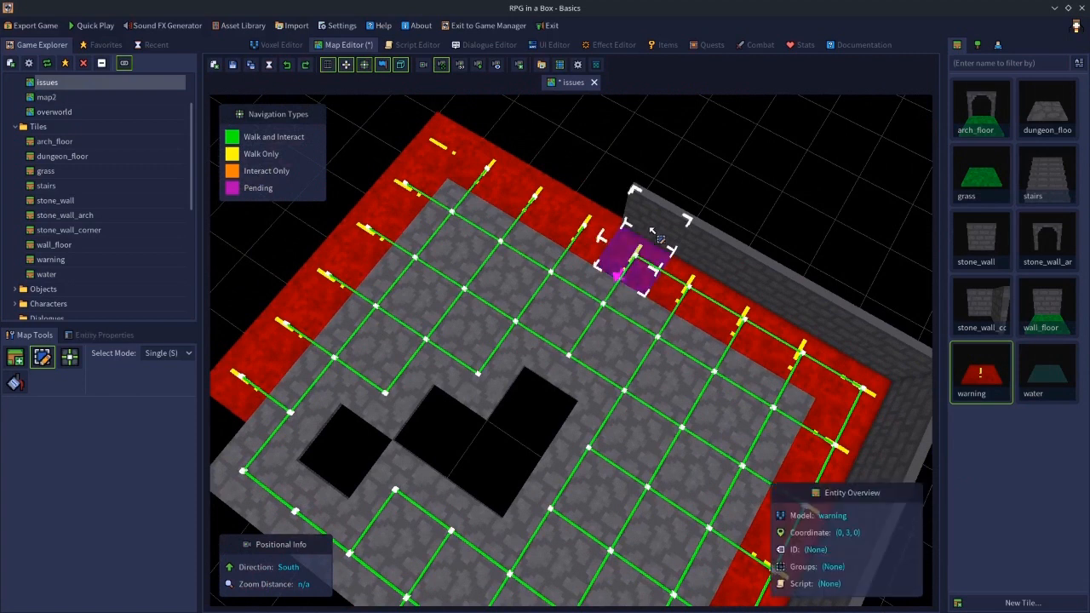
# Step: Delete the remaining south stone_wall tiles from (0, 3, 1) to (-3, 3, 1) and the wall corner at (-4, 3, 1)
pyautogui.click(657, 227)
pyautogui.press('Delete')
pyautogui.click(745, 269)
pyautogui.press('Delete')
pyautogui.click(709, 256)
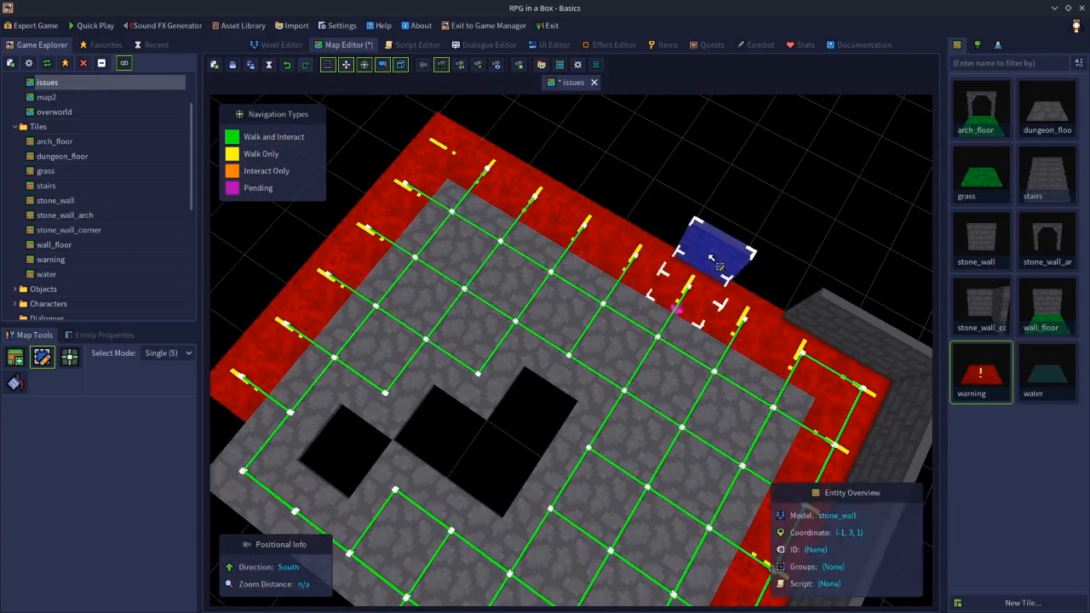
pyautogui.press('Delete')
pyautogui.click(841, 307)
pyautogui.press('Delete')
pyautogui.click(901, 367)
pyautogui.press('Delete')
# Step: Delete the stone_wall tiles of the west wall from (-4, 2, 1) to (-4, -3, 1)
pyautogui.click(895, 457)
pyautogui.press('Delete')
pyautogui.moveTo(890, 453); pyautogui.dragTo(975, 434, button='middle')
pyautogui.click(631, 263)
pyautogui.press('Delete')
pyautogui.click(667, 275)
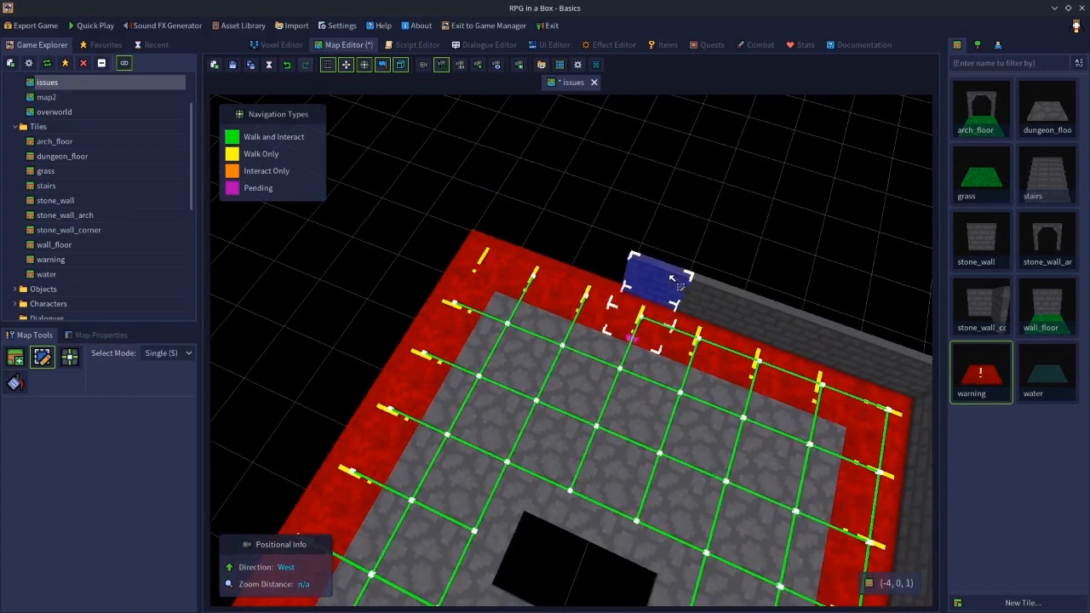
pyautogui.press('Delete')
pyautogui.click(717, 293)
pyautogui.press('Delete')
pyautogui.click(784, 322)
pyautogui.press('Delete')
pyautogui.click(846, 342)
pyautogui.press('Delete')
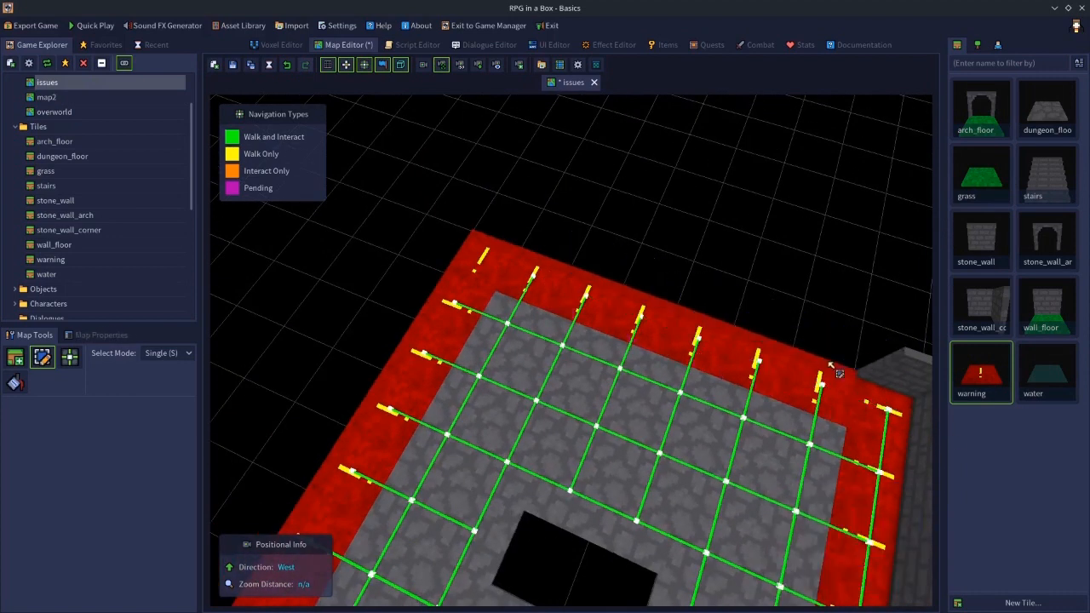
# Step: Delete the wall corner at (-4, -4, 1) and the remaining north stone_wall tiles from (-3, -4, 1) to (0, -4, 1)
pyautogui.moveTo(831, 366); pyautogui.dragTo(895, 362, button='middle')
pyautogui.click(696, 222)
pyautogui.press('Delete')
pyautogui.click(771, 271)
pyautogui.press('Delete')
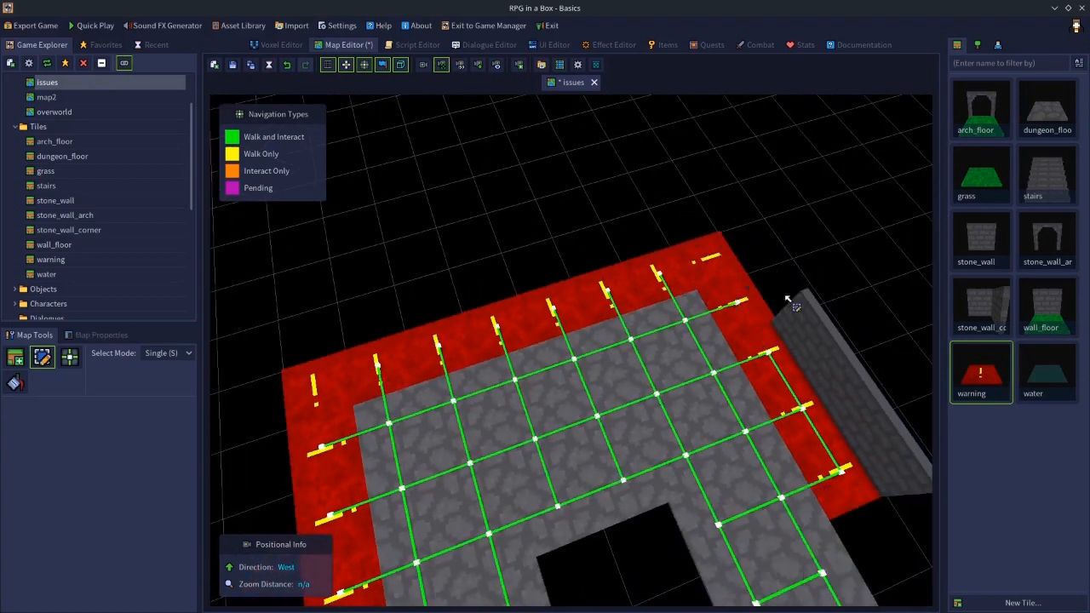
pyautogui.click(807, 331)
pyautogui.press('Delete')
pyautogui.click(854, 388)
pyautogui.press('Delete')
pyautogui.click(886, 447)
pyautogui.press('Delete')
# Step: Fill all the holes inside the floor, including the one at (2, -2, 0), with dungeon_floor tiles
pyautogui.moveTo(876, 451); pyautogui.dragTo(963, 439, button='middle')
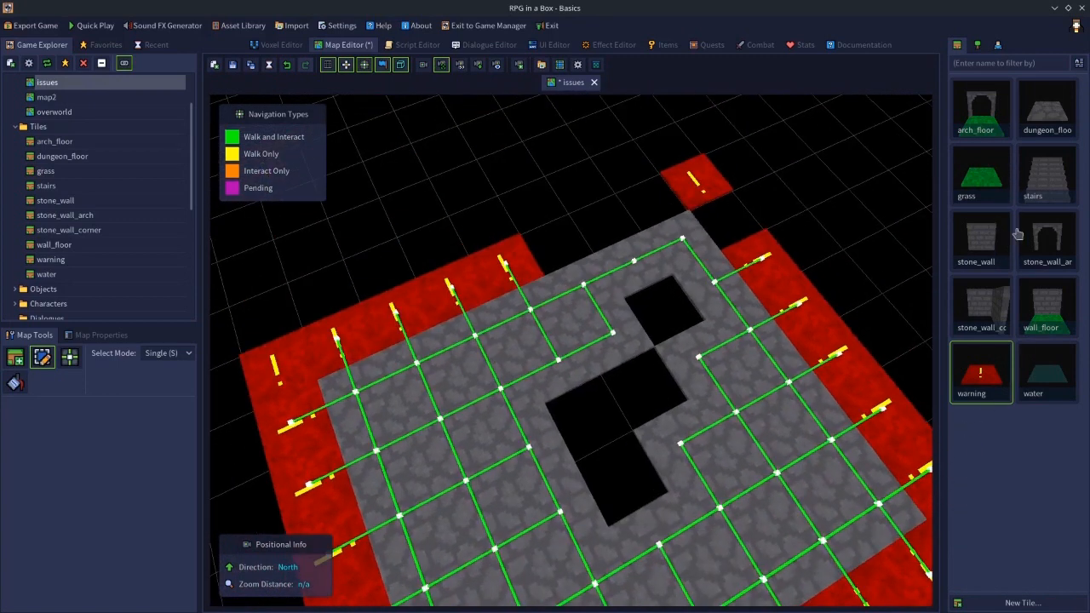
pyautogui.click(1041, 118)
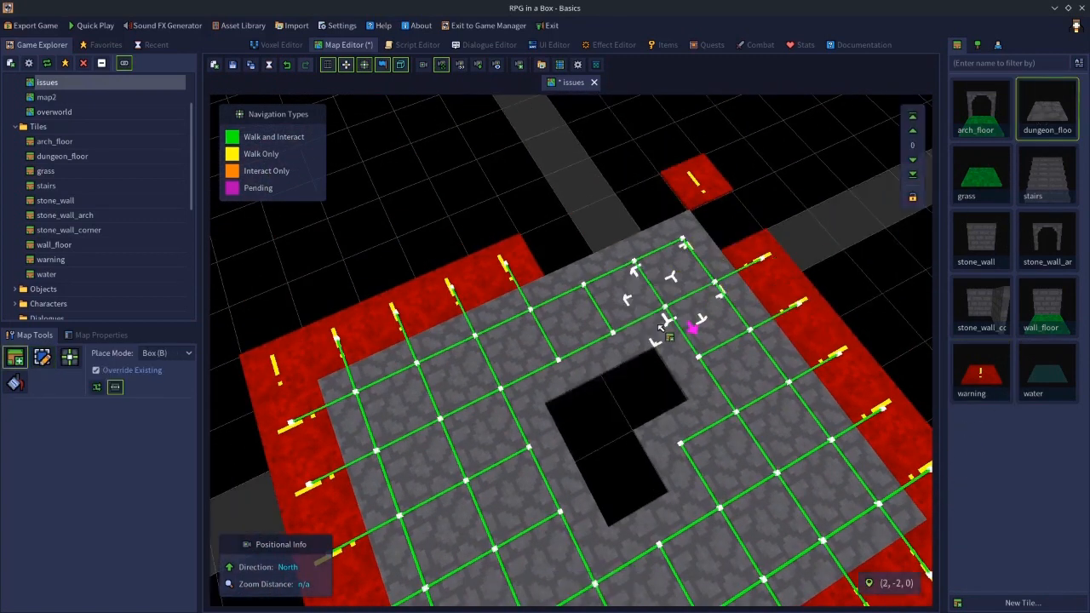
pyautogui.click(663, 389)
pyautogui.click(598, 426)
pyautogui.click(610, 476)
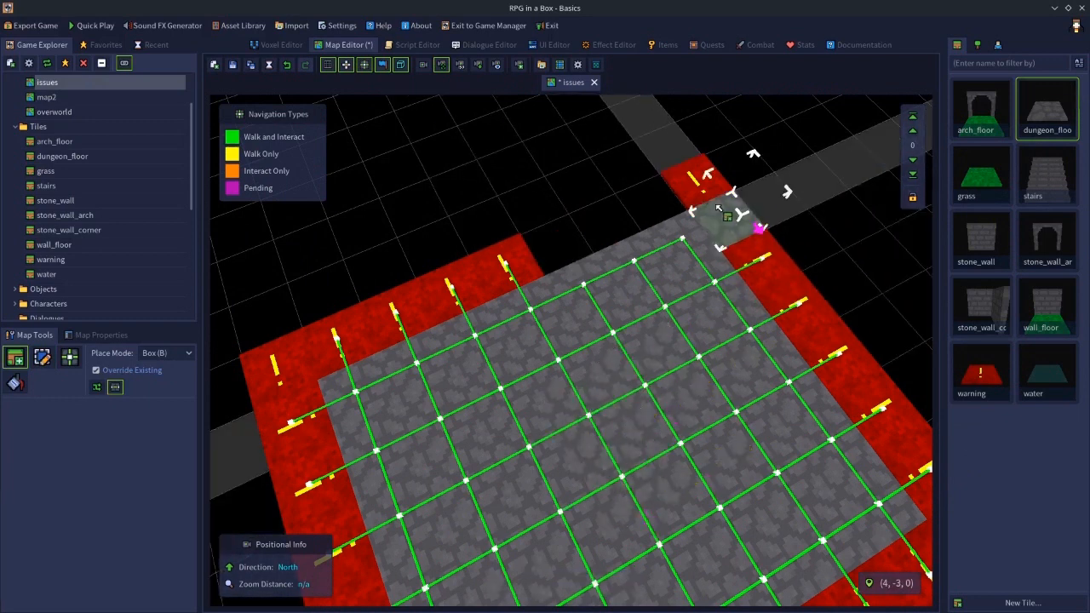
# Step: Replace the warning tiles and gaps along the north and east edges with dungeon_floor tiles
pyautogui.press('n')
pyautogui.press('s')
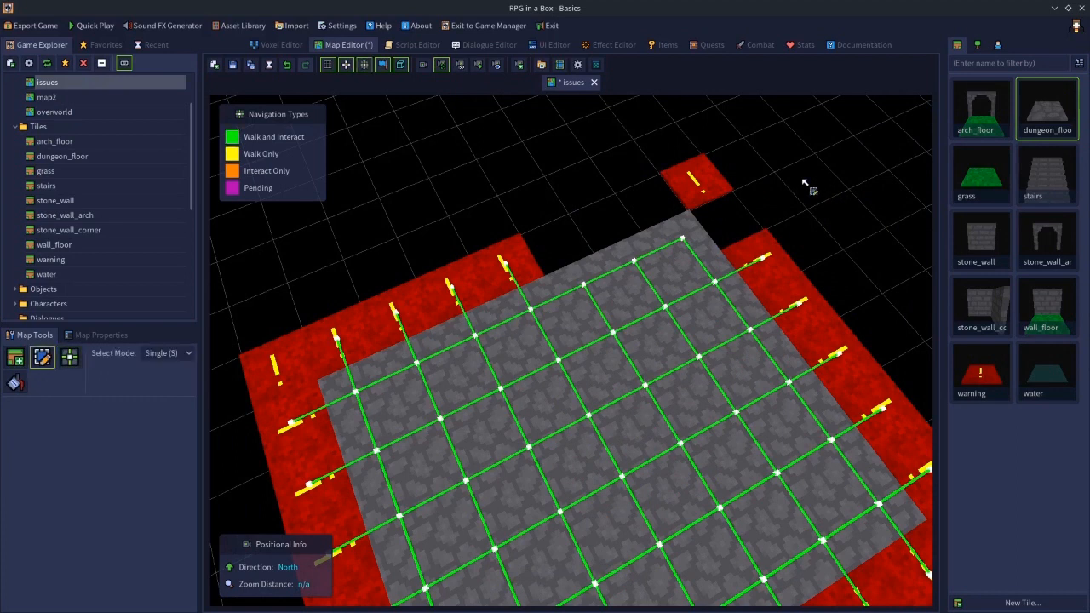
pyautogui.click(1048, 110)
pyautogui.moveTo(698, 183); pyautogui.dragTo(289, 438)
pyautogui.moveTo(742, 216); pyautogui.dragTo(930, 530)
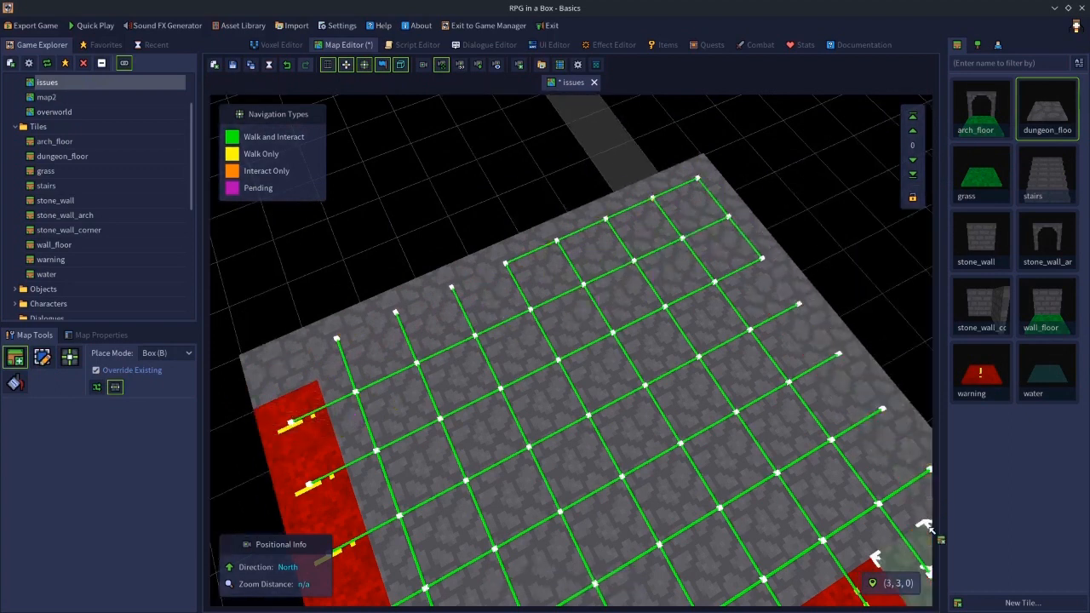
# Step: Replace the warning tiles along the south and west edges with dungeon_floor tiles
pyautogui.moveTo(443, 422); pyautogui.dragTo(736, 396, button='middle')
pyautogui.moveTo(668, 285); pyautogui.dragTo(847, 490)
pyautogui.press('e')
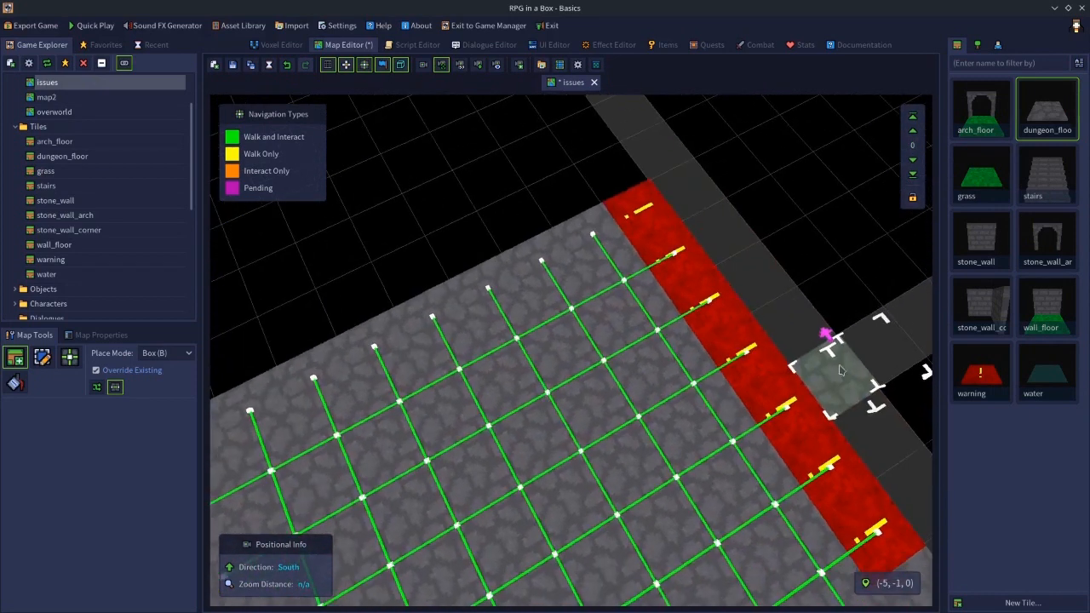
pyautogui.moveTo(652, 214); pyautogui.dragTo(871, 528)
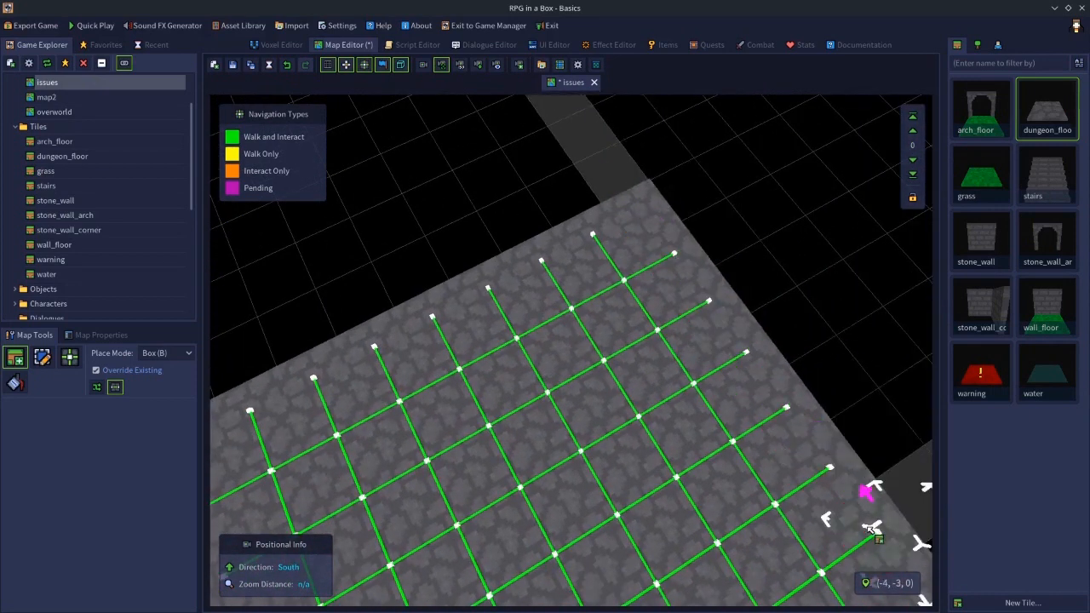
pyautogui.press('q')
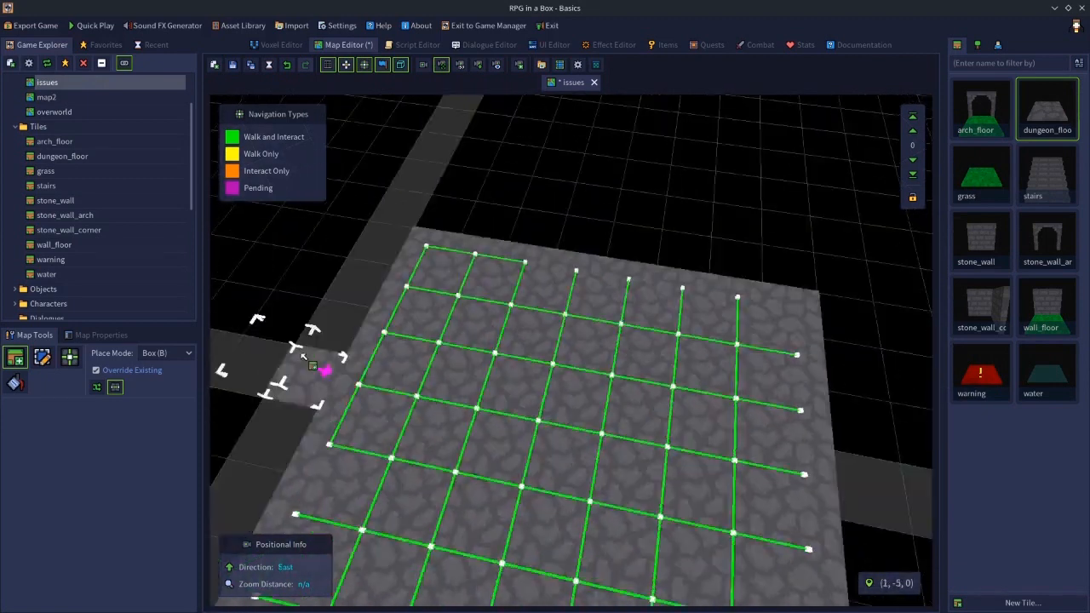
# Step: Remove the remaining navigation paths between the outermost floor tiles along the east and north edges
pyautogui.press('n')
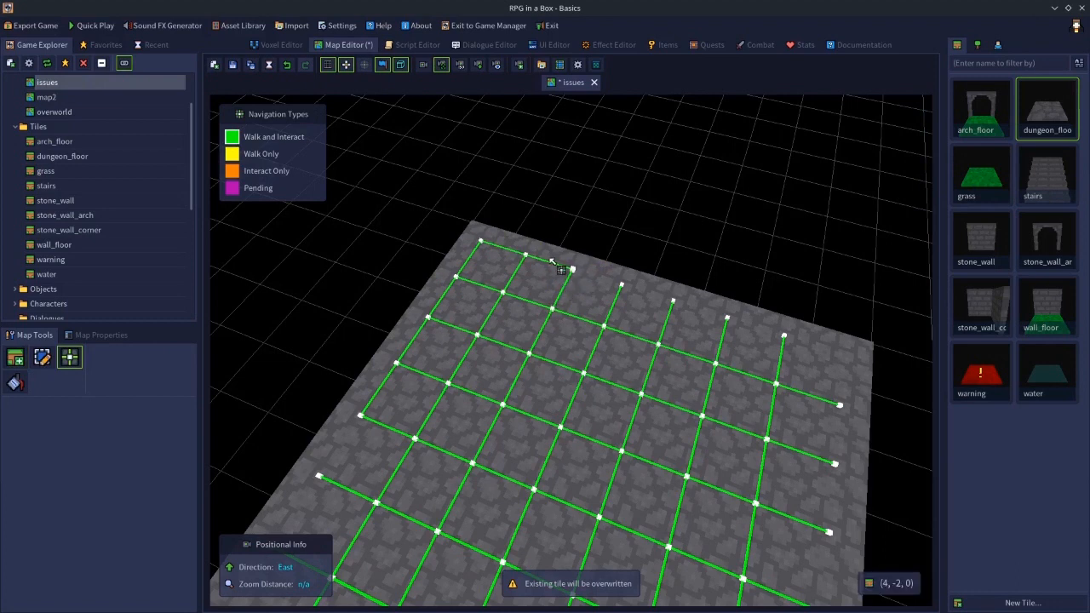
pyautogui.moveTo(572, 270); pyautogui.dragTo(482, 240, button='right')
pyautogui.moveTo(504, 369); pyautogui.dragTo(360, 379, button='middle')
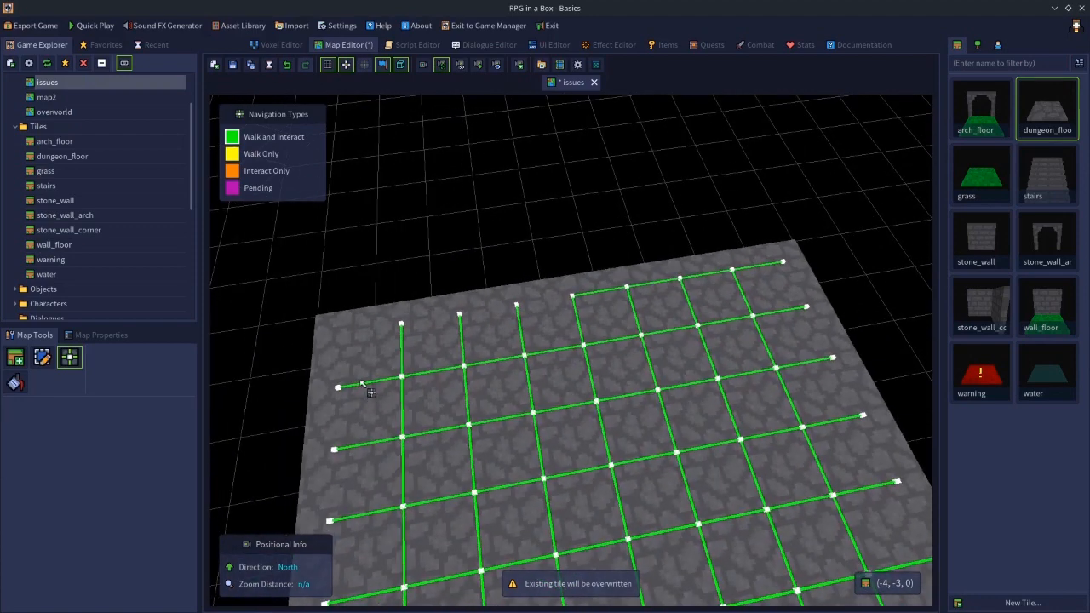
pyautogui.moveTo(783, 260); pyautogui.dragTo(576, 303, button='right')
pyautogui.moveTo(575, 303); pyautogui.dragTo(687, 339, button='middle')
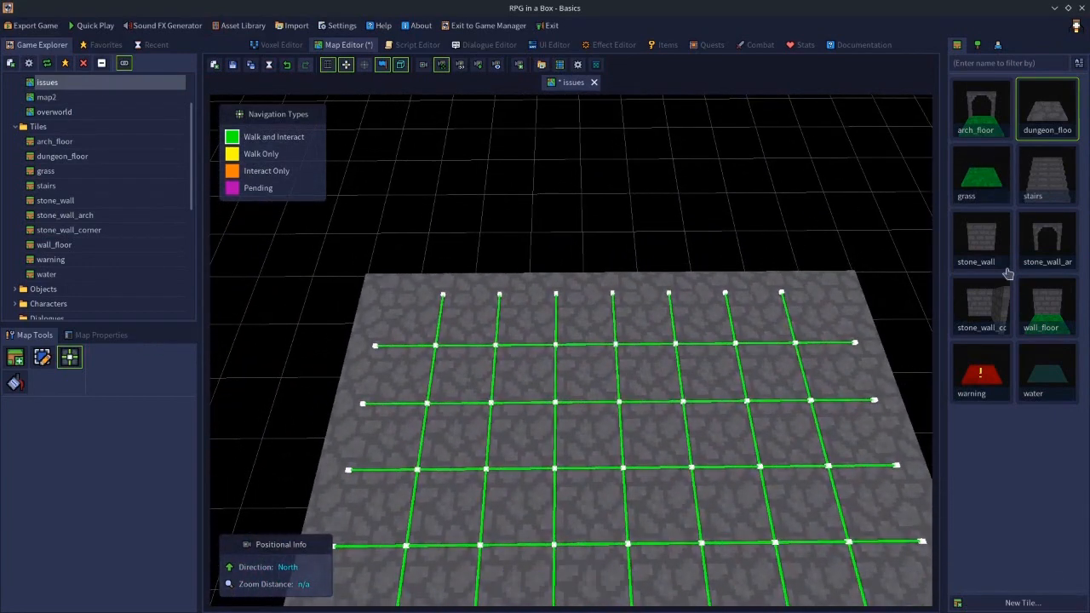
# Step: Enclose the dungeon floor with stone_wall_corner tiles at the corners and stone_wall tiles along the edges
pyautogui.click(982, 304)
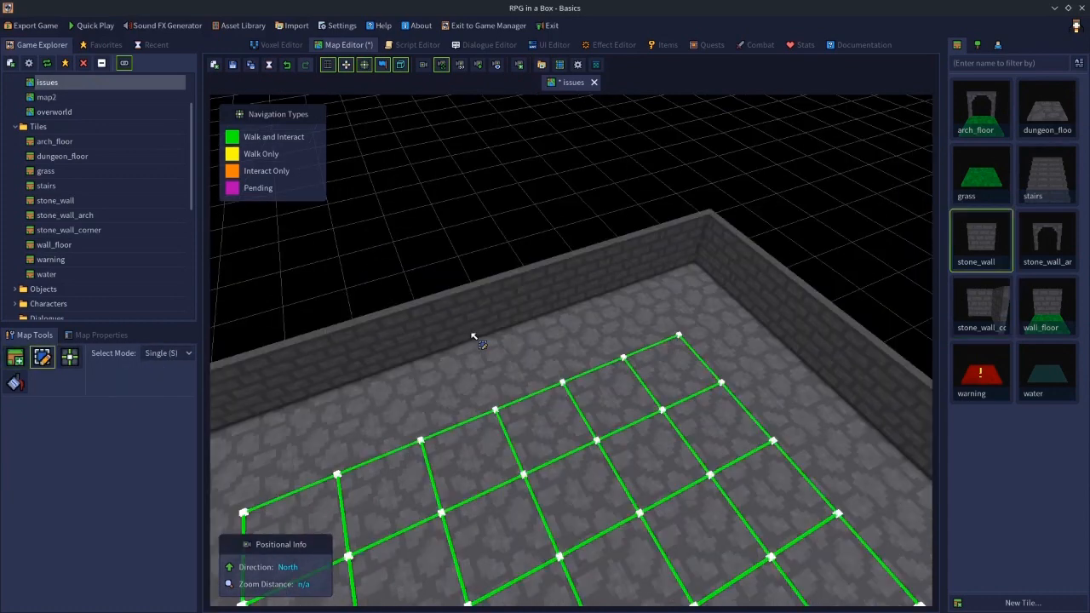
pyautogui.moveTo(479, 339); pyautogui.dragTo(594, 335, button='middle')
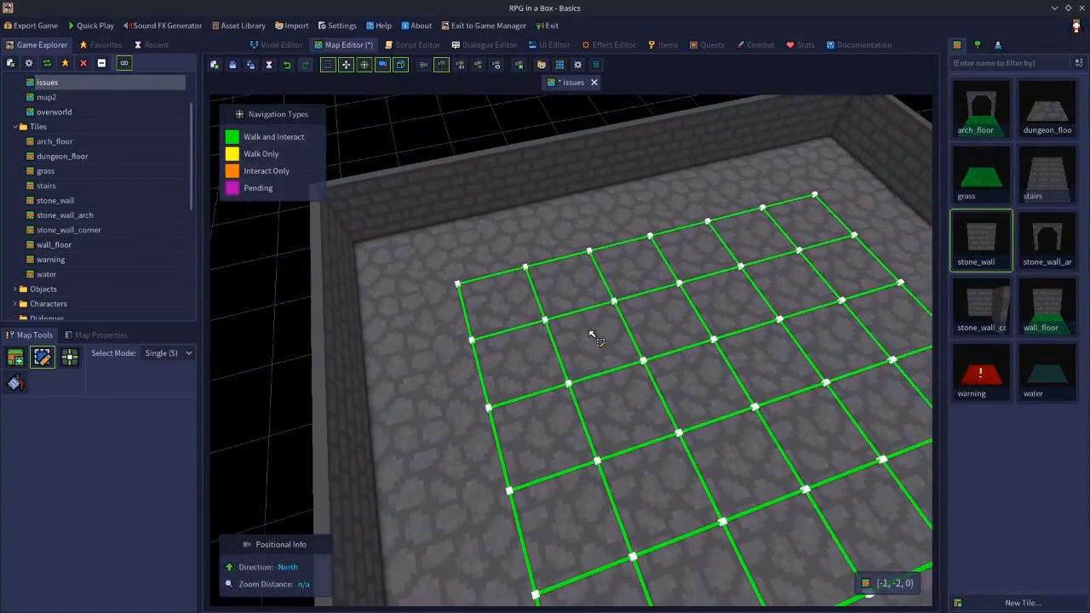
# Step: In top-down view, draw navigation paths along the outer tiles from (-4, -4, 0) through (4, -4, 0) and (4, 3, 0), then west to (-4, 2, 0)
pyautogui.click(480, 66)
pyautogui.scroll(-5, 627, 304)
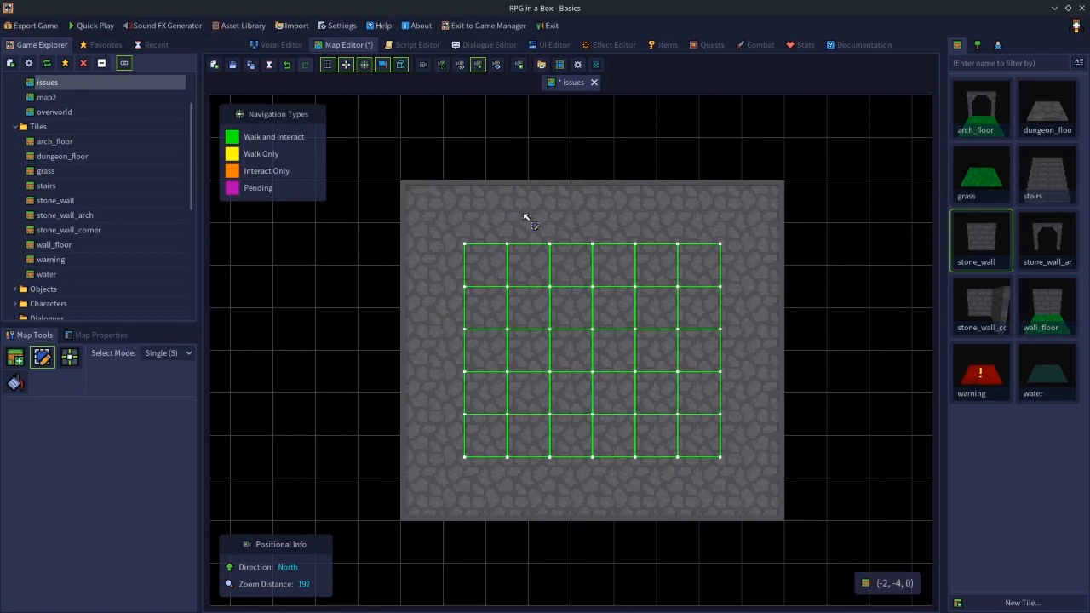
pyautogui.press('n')
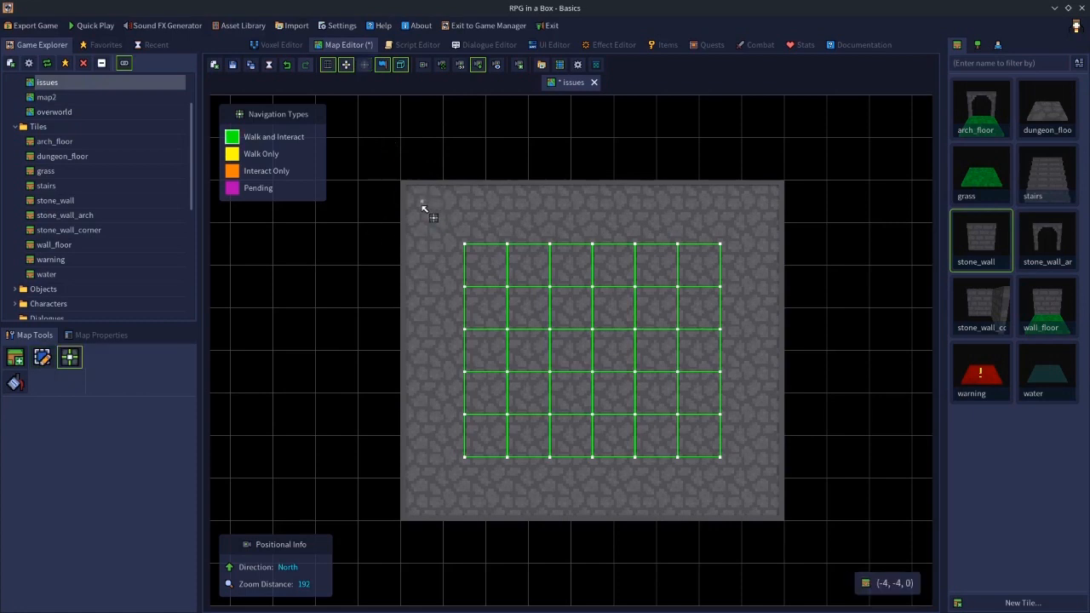
pyautogui.moveTo(426, 209); pyautogui.dragTo(737, 207)
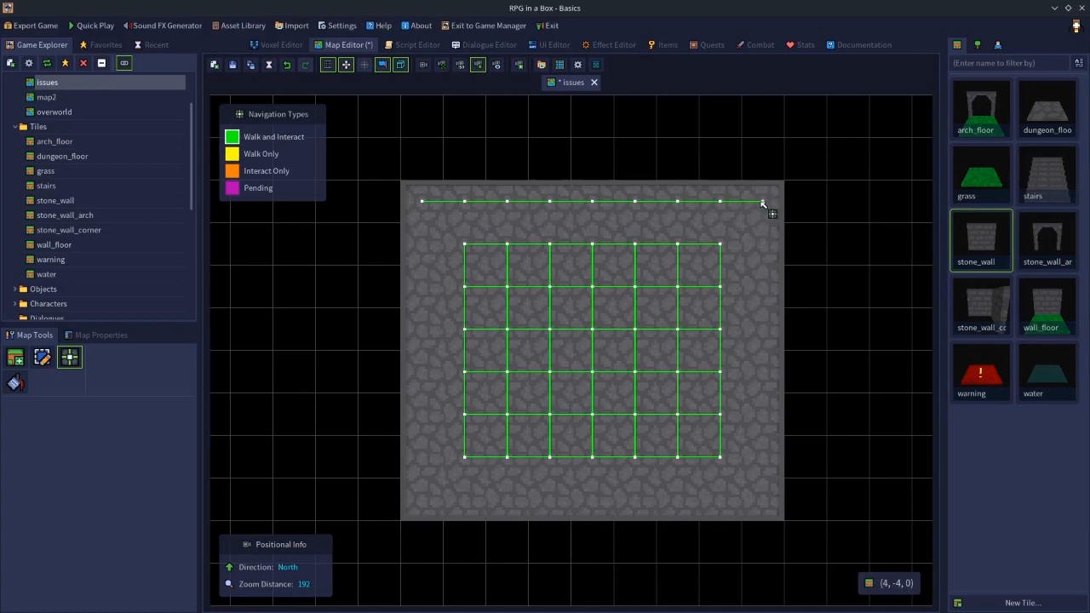
pyautogui.moveTo(758, 205)
pyautogui.mouseDown()
pyautogui.moveTo(747, 221)
pyautogui.moveTo(743, 366)
pyautogui.mouseUp()
pyautogui.moveTo(757, 328); pyautogui.dragTo(748, 449)
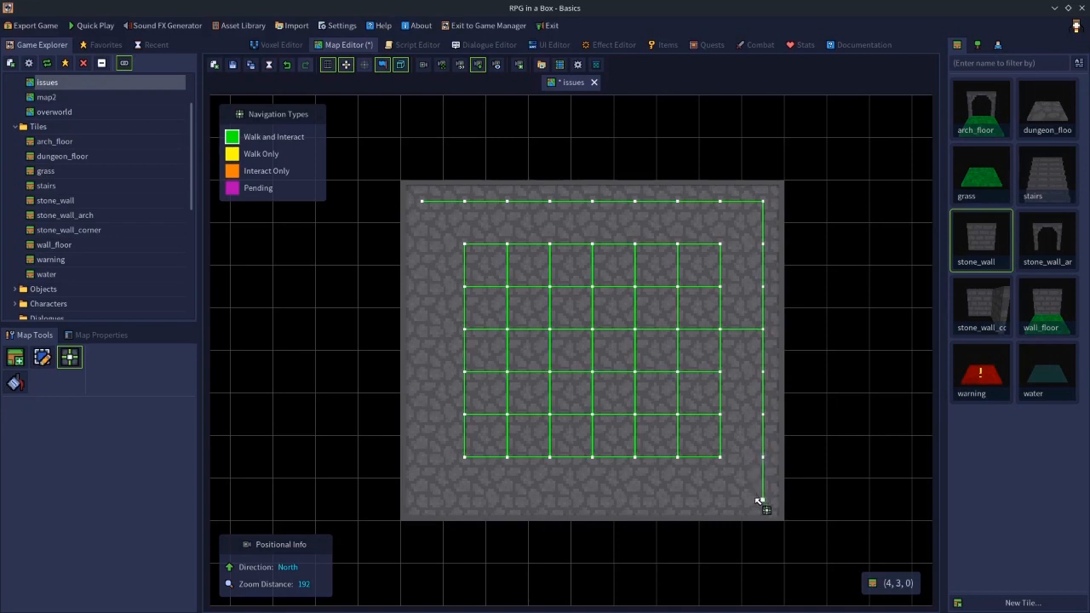
pyautogui.moveTo(762, 501)
pyautogui.mouseDown()
pyautogui.moveTo(401, 474)
pyautogui.moveTo(421, 457)
pyautogui.moveTo(479, 452)
pyautogui.mouseUp()
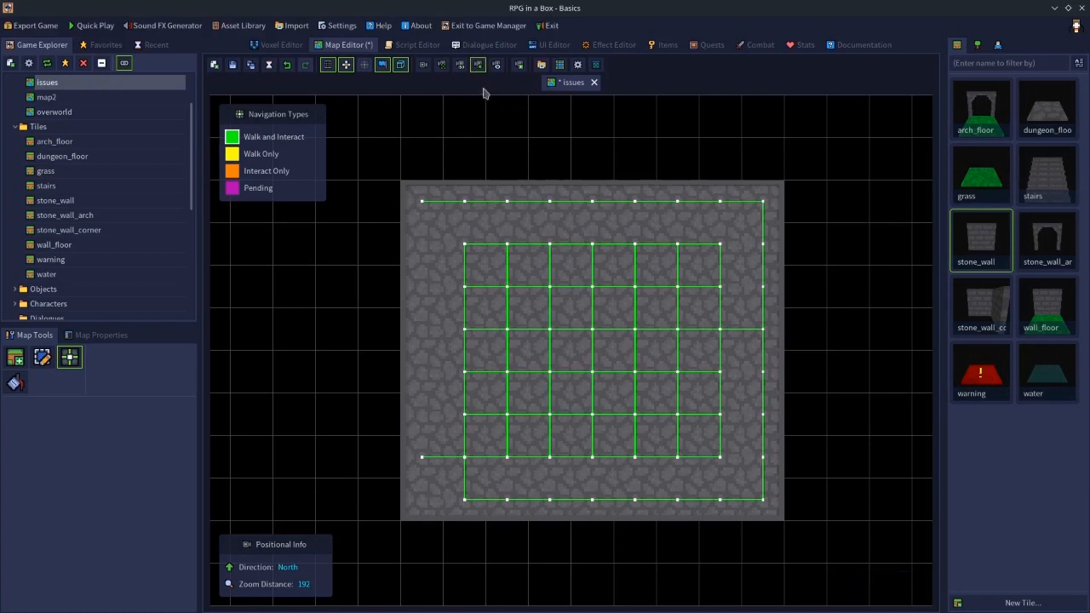
# Step: Return to the perspective view and restore the navigation grid to the inner tiles, removing every path along the outer edge
pyautogui.click(441, 65)
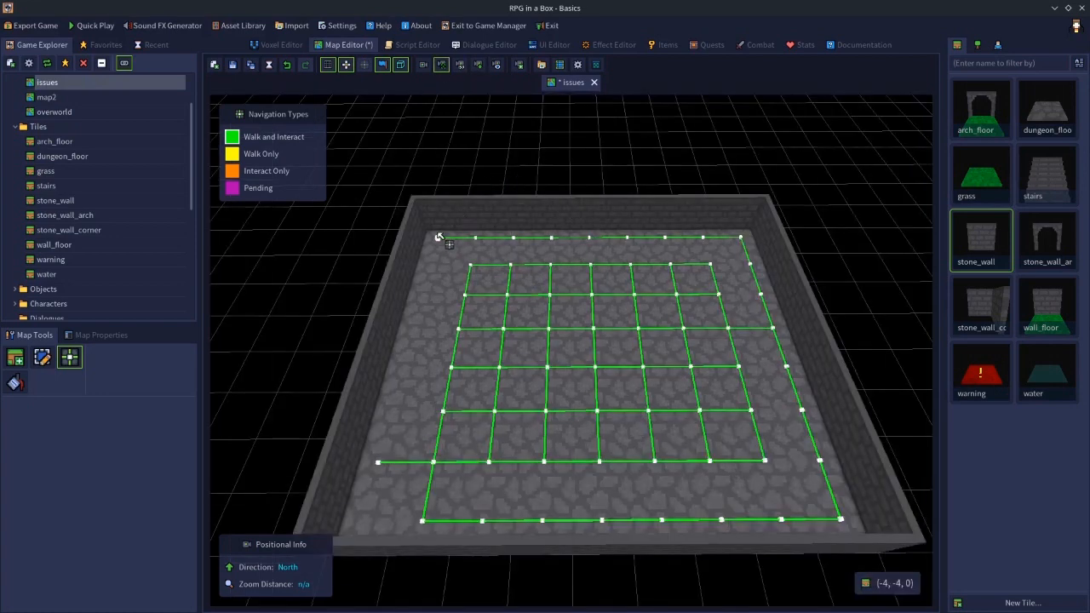
pyautogui.moveTo(473, 239)
pyautogui.mouseDown()
pyautogui.moveTo(739, 245)
pyautogui.moveTo(764, 347)
pyautogui.moveTo(766, 460)
pyautogui.moveTo(831, 519)
pyautogui.moveTo(805, 426)
pyautogui.moveTo(778, 416)
pyautogui.moveTo(775, 518)
pyautogui.moveTo(423, 517)
pyautogui.moveTo(438, 471)
pyautogui.moveTo(377, 463)
pyautogui.mouseUp()
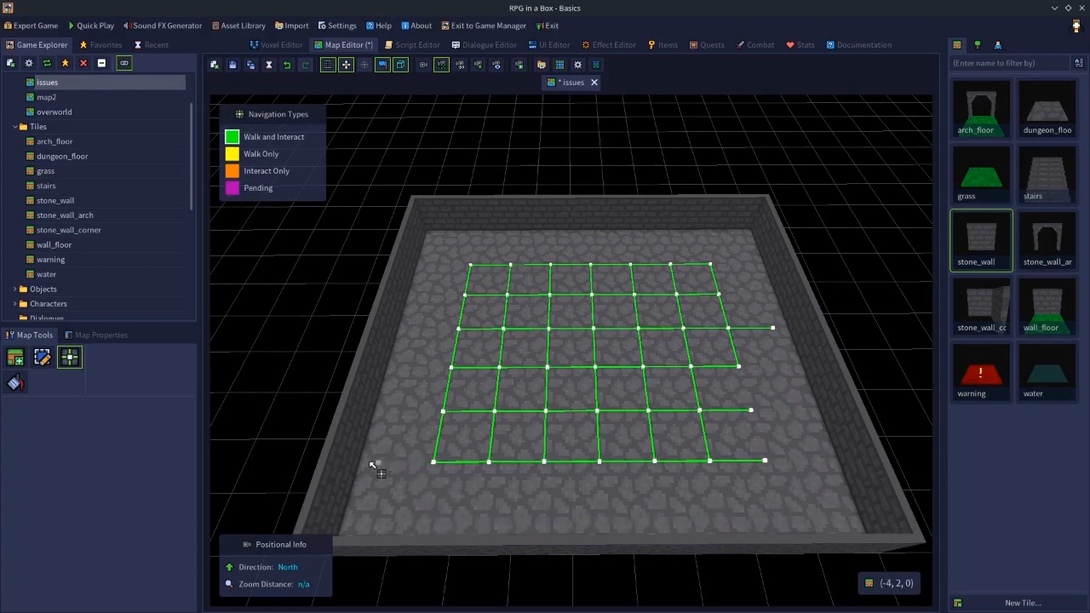
pyautogui.moveTo(765, 461)
pyautogui.mouseDown()
pyautogui.moveTo(741, 383)
pyautogui.moveTo(771, 331)
pyautogui.moveTo(740, 334)
pyautogui.mouseUp()
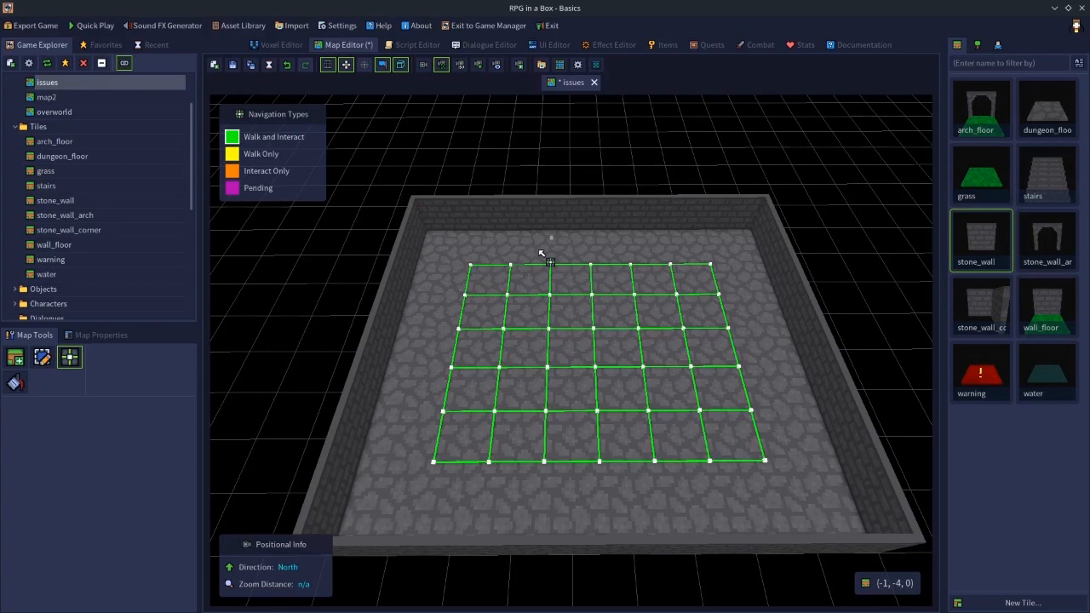
# Step: Delete the wall corner at (-4, -4, 1) and all stone walls along the north and east edges
pyautogui.press('s')
pyautogui.click(431, 220)
pyautogui.press('Delete')
pyautogui.click(488, 222)
pyautogui.press('Delete')
pyautogui.click(545, 224)
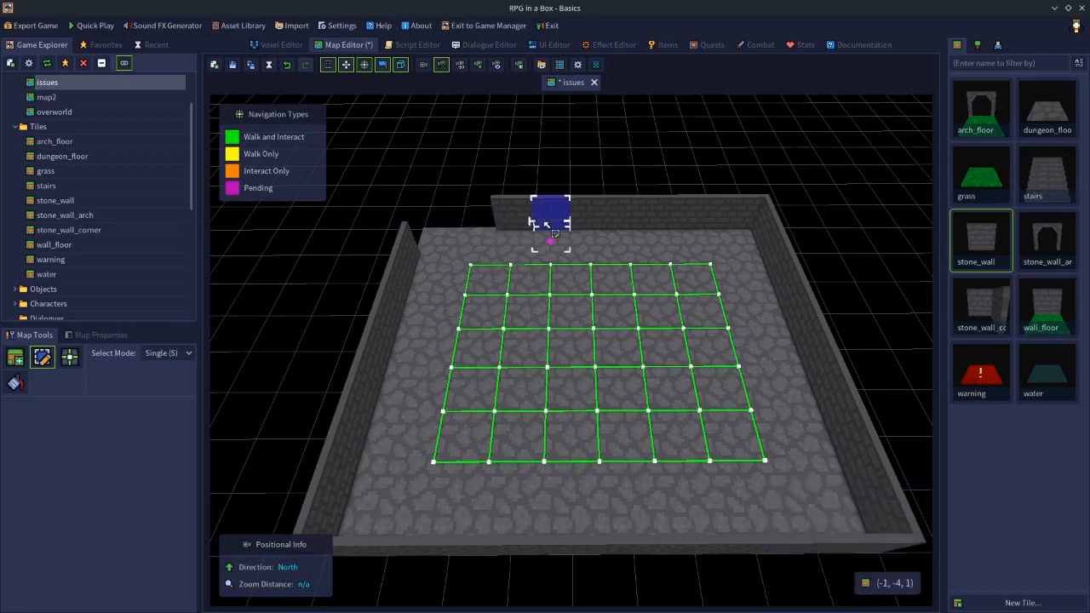
pyautogui.press('Delete')
pyautogui.moveTo(579, 221)
pyautogui.mouseDown()
pyautogui.moveTo(750, 223)
pyautogui.moveTo(838, 375)
pyautogui.moveTo(888, 522)
pyautogui.mouseUp()
pyautogui.press('Delete')
pyautogui.press('Delete')
# Step: Delete all remaining stone walls along the west and south edges, including the one at (1, 3, 1)
pyautogui.moveTo(405, 249)
pyautogui.mouseDown()
pyautogui.moveTo(349, 543)
pyautogui.moveTo(359, 507)
pyautogui.mouseUp()
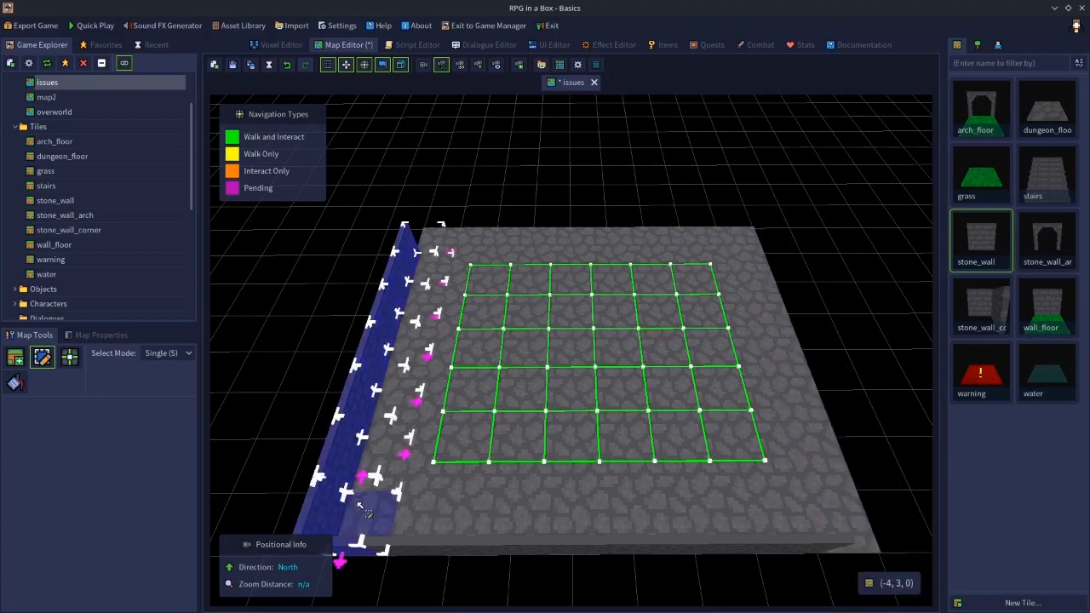
pyautogui.press('Delete')
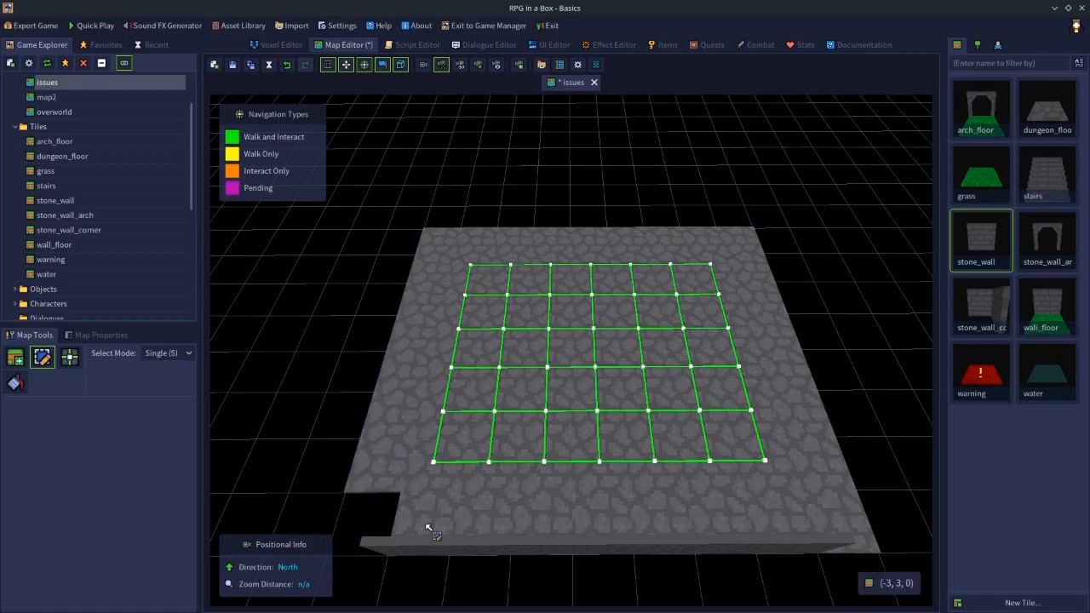
pyautogui.moveTo(404, 549)
pyautogui.mouseDown()
pyautogui.moveTo(750, 562)
pyautogui.moveTo(820, 552)
pyautogui.mouseUp()
pyautogui.press('Delete')
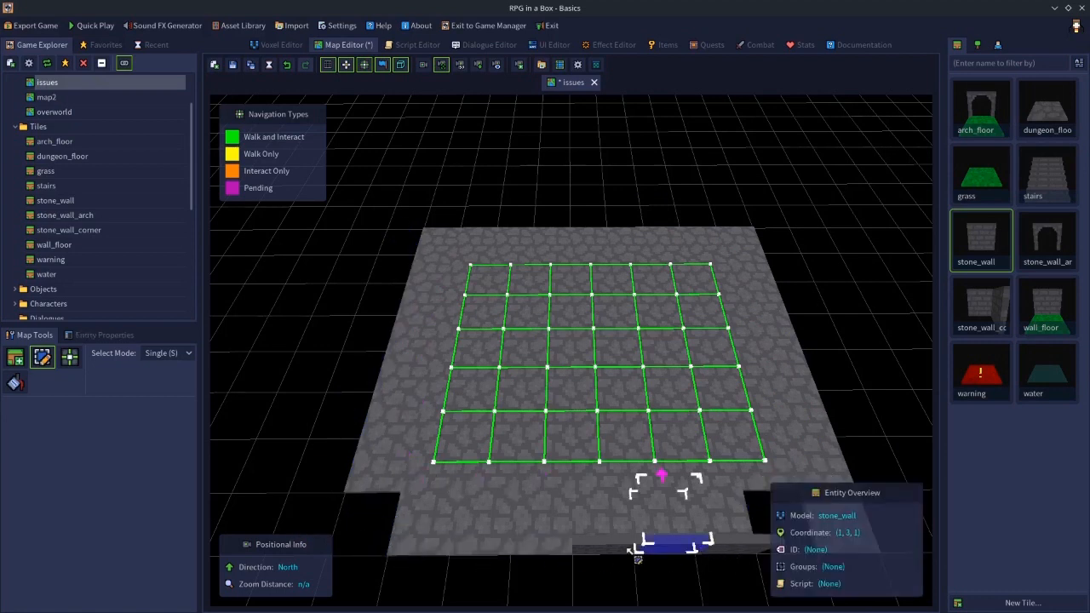
pyautogui.click(719, 560)
pyautogui.press('Delete')
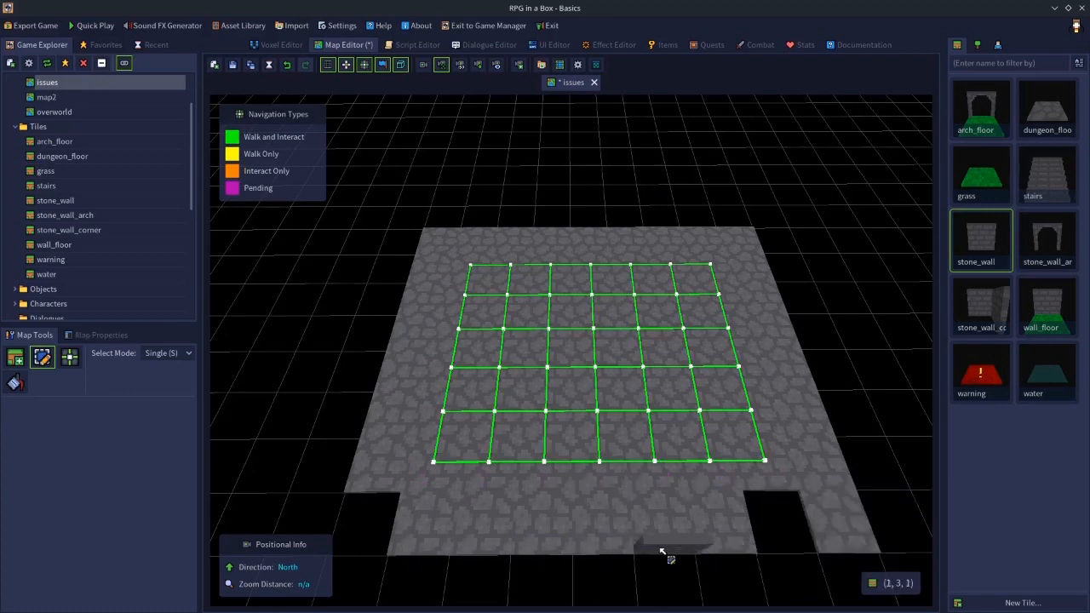
pyautogui.click(659, 548)
pyautogui.press('Delete')
# Step: Fill the floor holes at (-4, 3, 0) and (3, 3, 0) with dungeon_floor tiles
pyautogui.click(1054, 128)
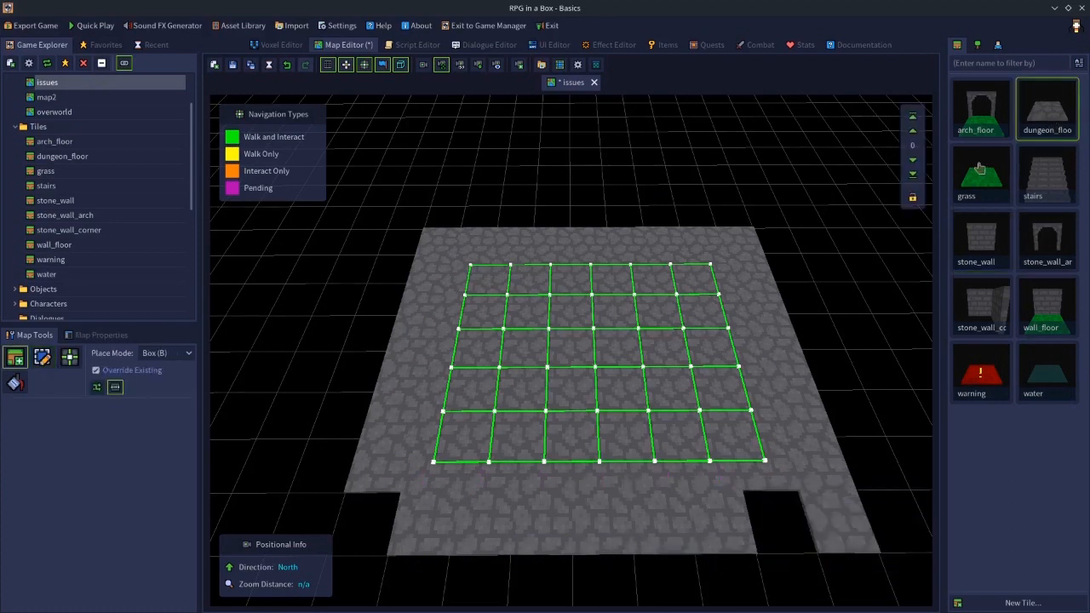
pyautogui.click(364, 532)
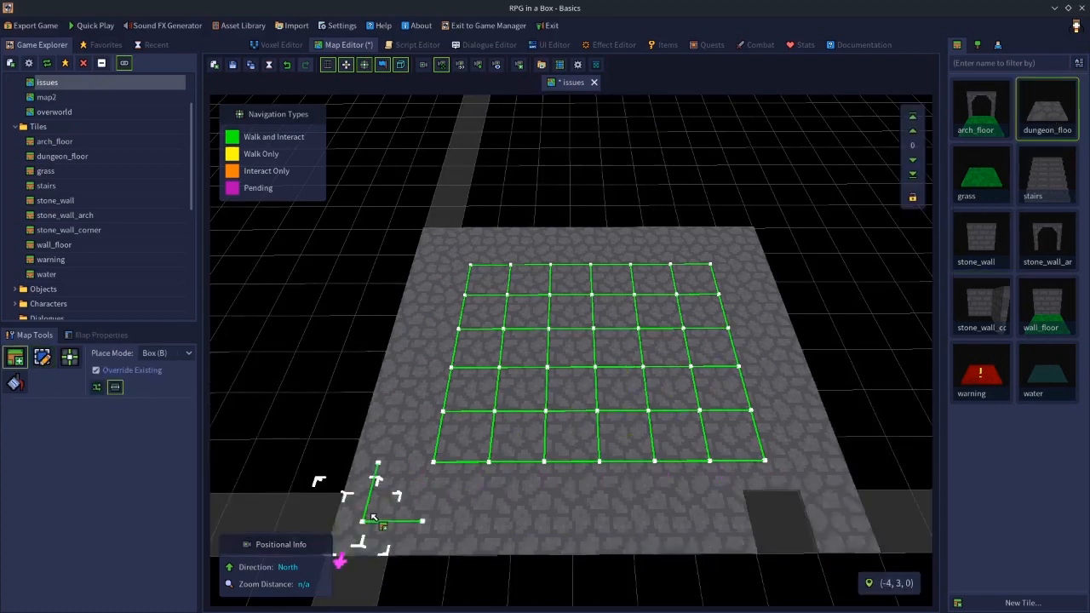
pyautogui.click(752, 507)
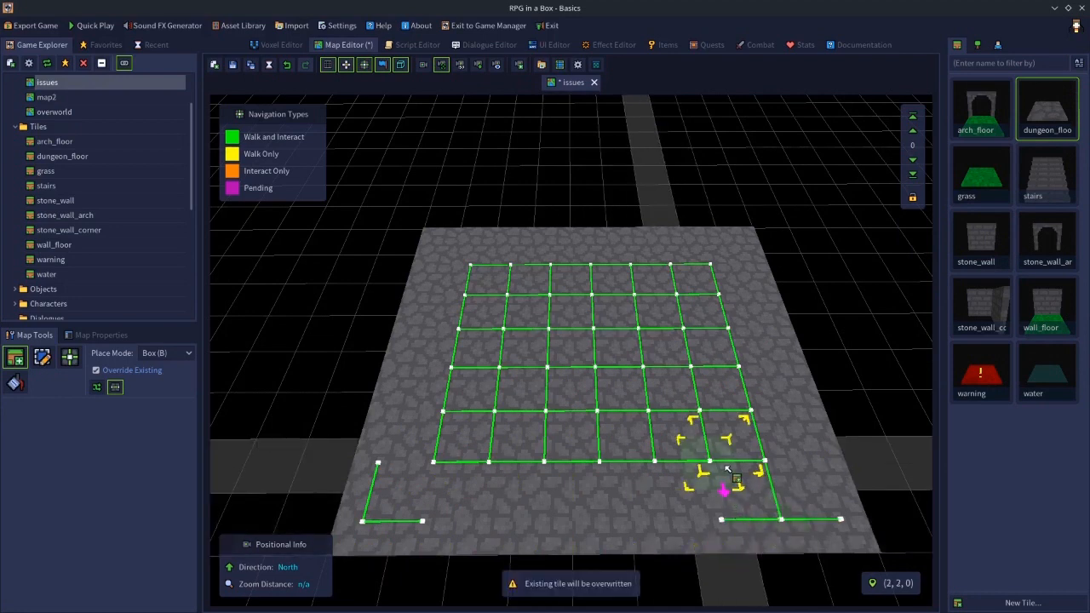
# Step: Connect the outer floor tiles with Walk and Interact paths so the navigation grid covers the whole floor
pyautogui.press('n')
pyautogui.moveTo(727, 524); pyautogui.dragTo(420, 521)
pyautogui.moveTo(390, 459)
pyautogui.mouseDown()
pyautogui.moveTo(443, 242)
pyautogui.moveTo(712, 249)
pyautogui.moveTo(757, 275)
pyautogui.moveTo(840, 519)
pyautogui.mouseUp()
pyautogui.moveTo(814, 484)
pyautogui.mouseDown()
pyautogui.moveTo(379, 464)
pyautogui.moveTo(443, 414)
pyautogui.moveTo(477, 412)
pyautogui.moveTo(452, 368)
pyautogui.moveTo(458, 325)
pyautogui.moveTo(407, 327)
pyautogui.moveTo(459, 295)
pyautogui.moveTo(424, 290)
pyautogui.mouseUp()
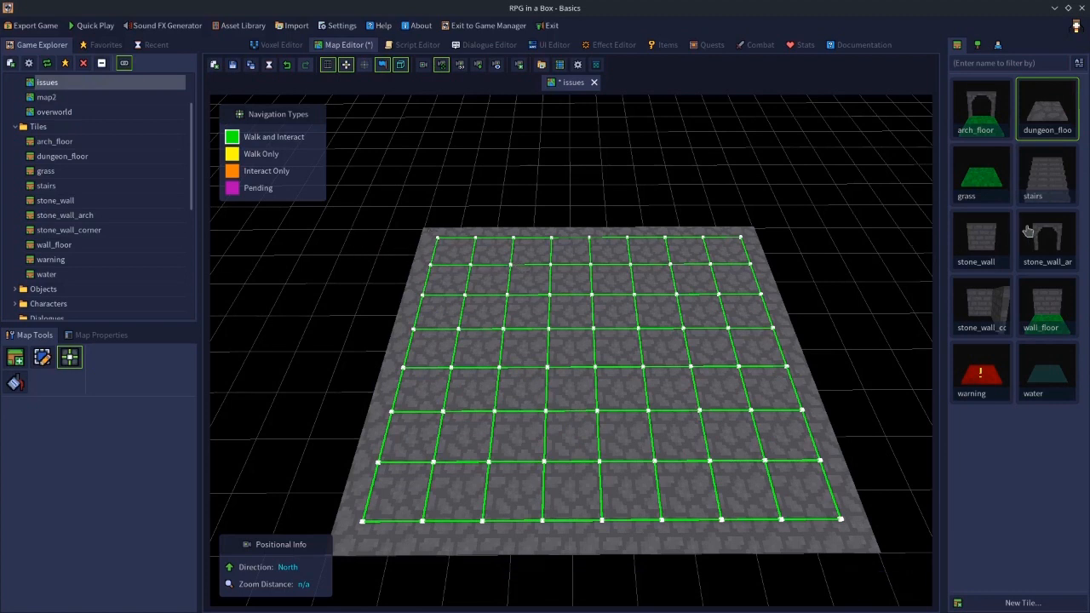
# Step: Place stone_wall_corner tiles on level 1 at the northwest, northeast and southeast corners of the floor
pyautogui.click(991, 304)
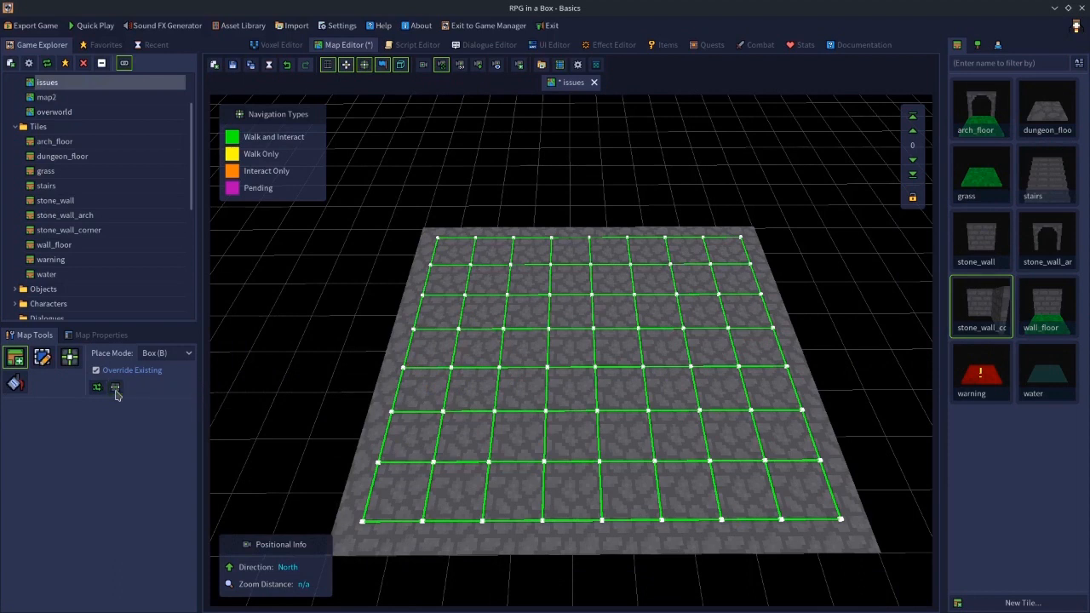
pyautogui.click(912, 132)
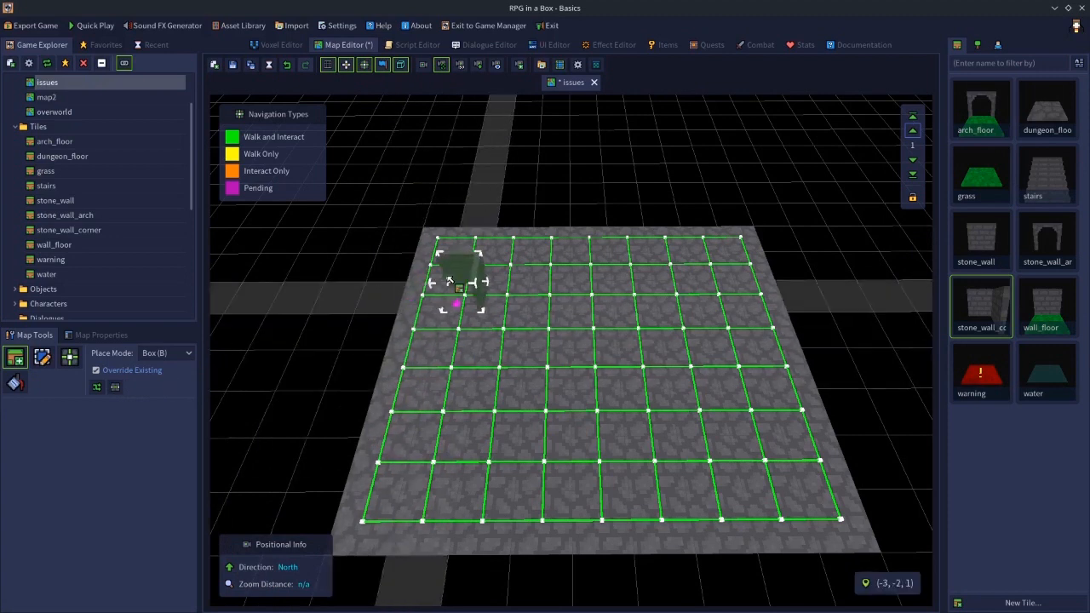
pyautogui.click(436, 231)
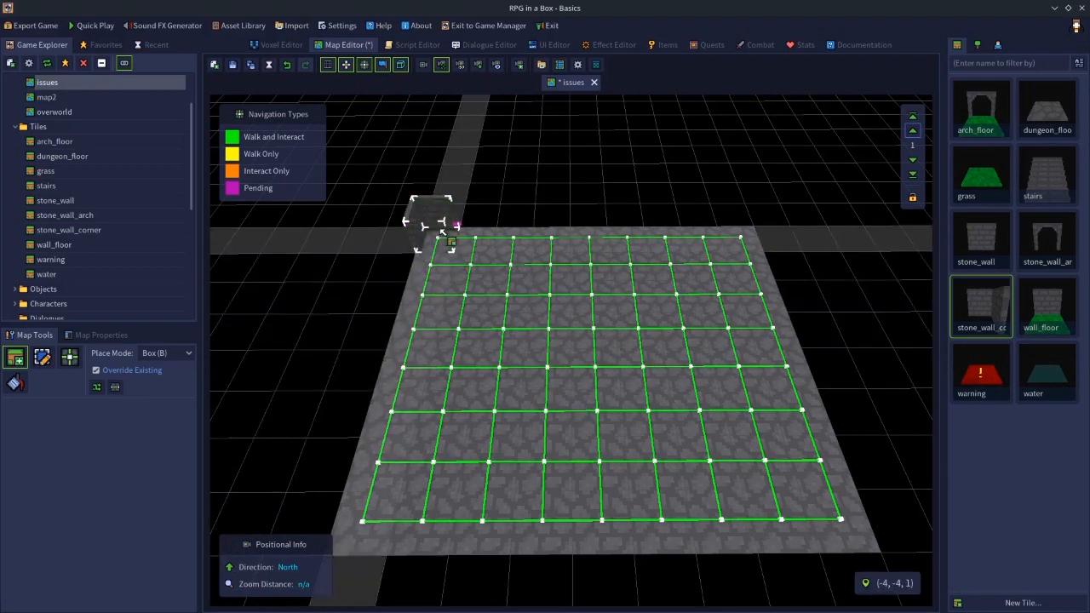
pyautogui.click(737, 238)
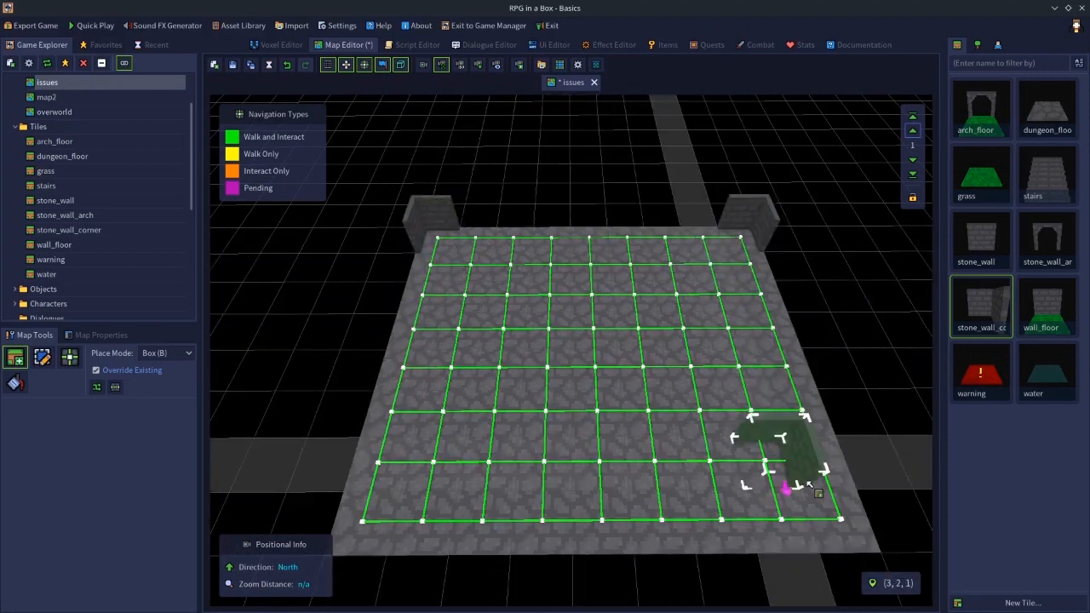
pyautogui.click(855, 511)
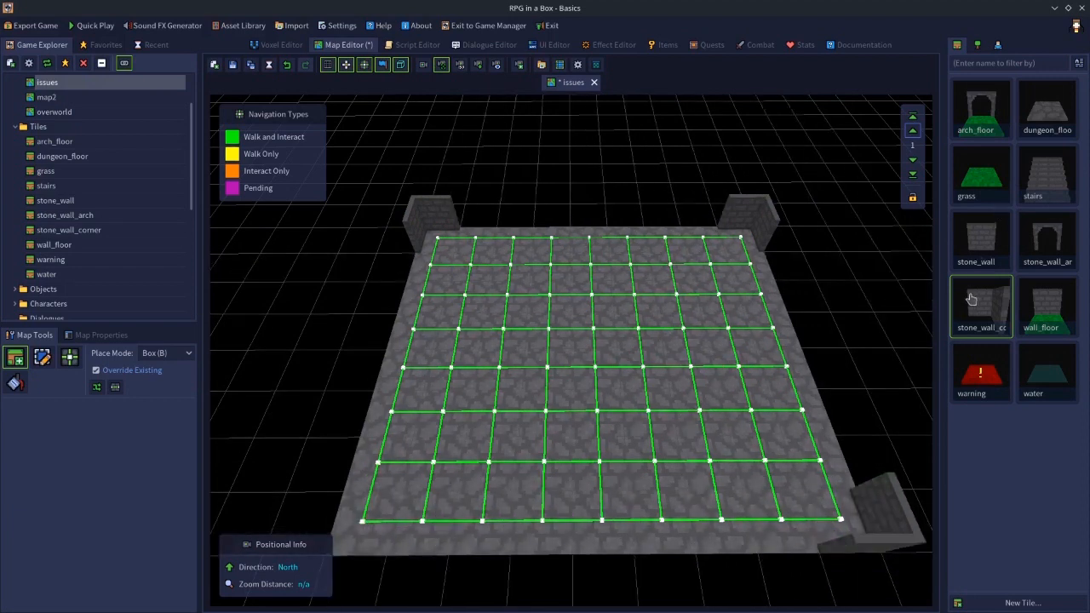
# Step: Line the west, north and east edges of the floor with stone_wall tiles on level 1
pyautogui.click(990, 255)
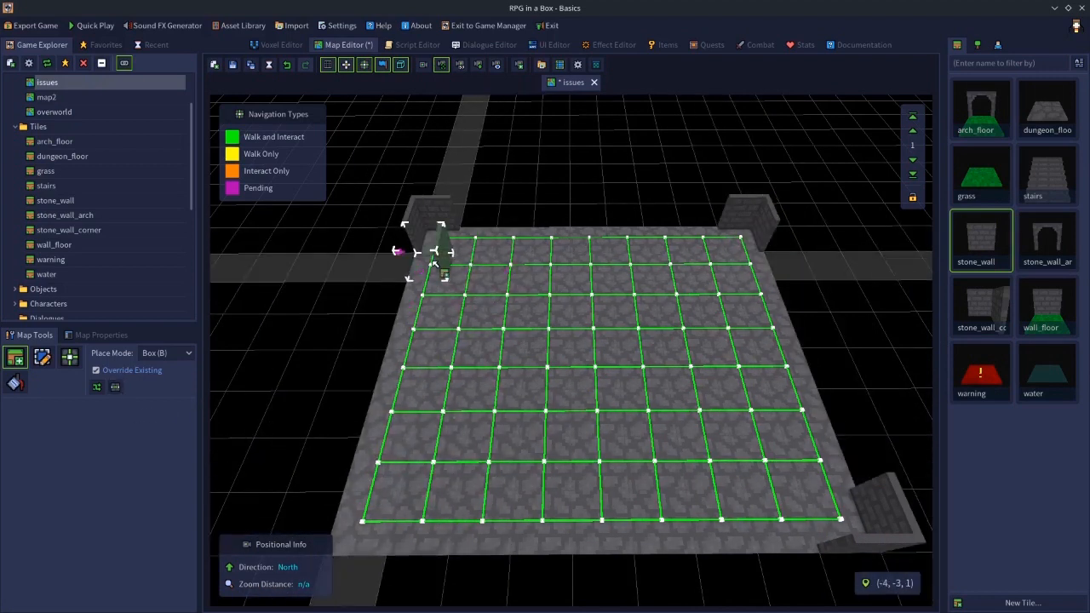
pyautogui.click(435, 263)
pyautogui.moveTo(435, 263); pyautogui.dragTo(368, 520)
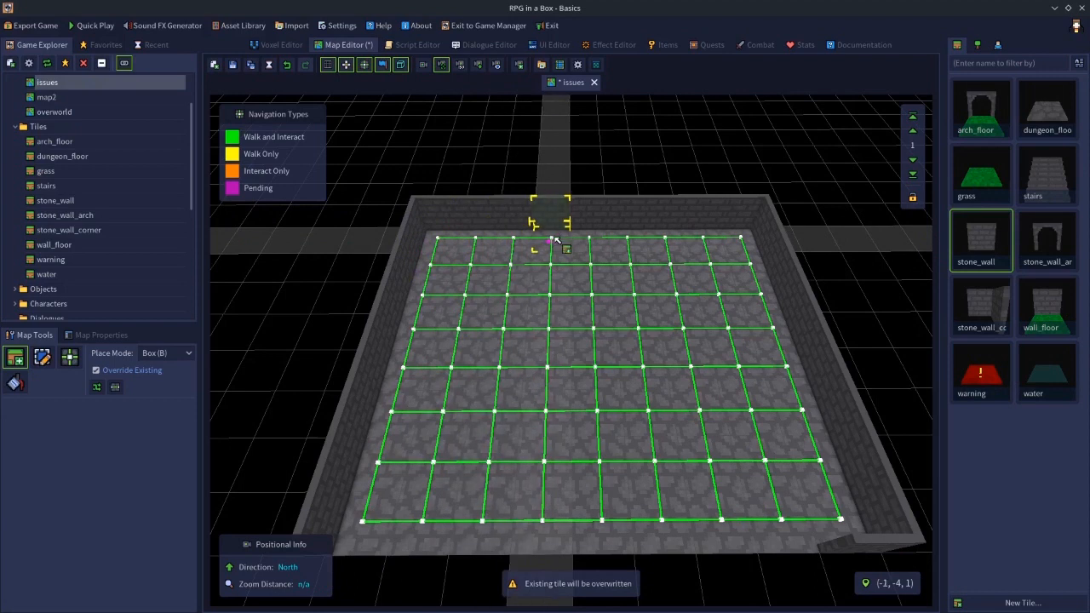
# Step: Remove the navigation paths from all outer floor tiles, keeping only the inner grid connected
pyautogui.press('n')
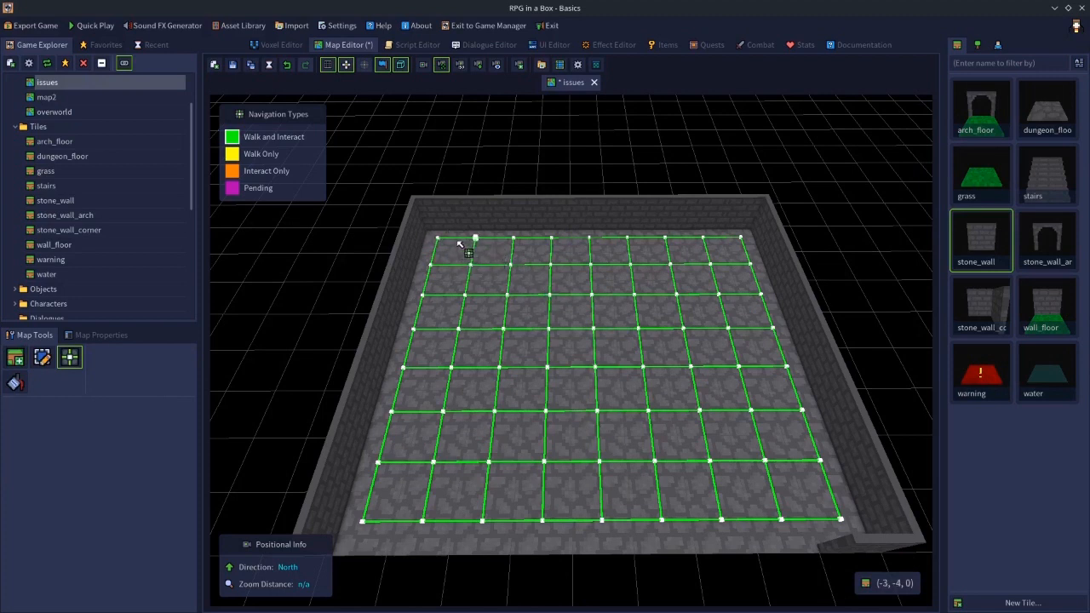
pyautogui.moveTo(442, 243)
pyautogui.mouseDown()
pyautogui.moveTo(746, 247)
pyautogui.moveTo(809, 465)
pyautogui.mouseUp()
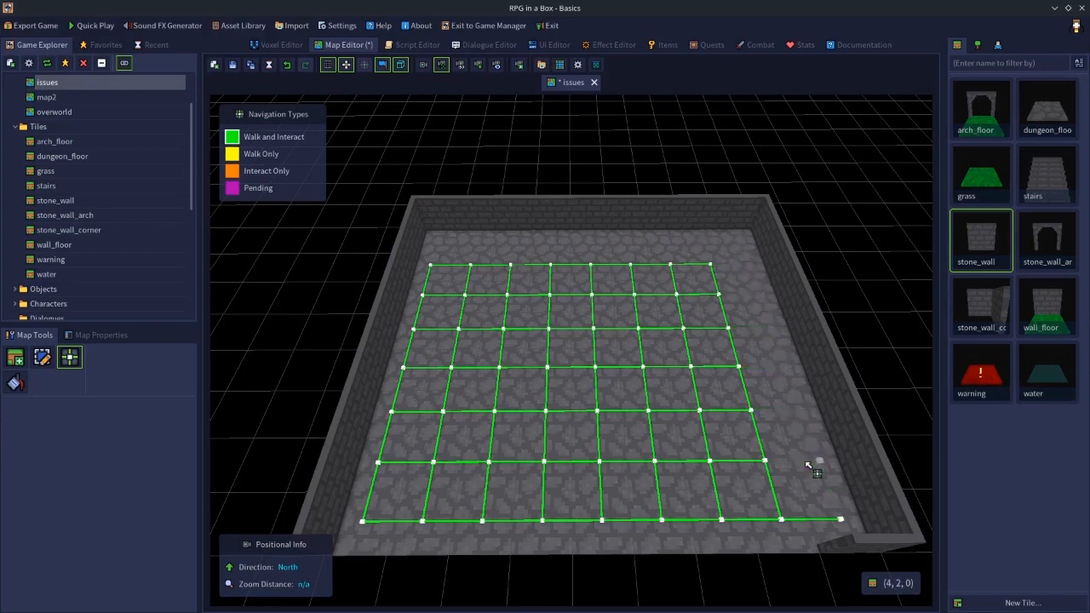
pyautogui.moveTo(782, 522)
pyautogui.mouseDown()
pyautogui.moveTo(840, 520)
pyautogui.moveTo(613, 529)
pyautogui.moveTo(441, 521)
pyautogui.moveTo(380, 501)
pyautogui.moveTo(377, 469)
pyautogui.moveTo(425, 305)
pyautogui.mouseUp()
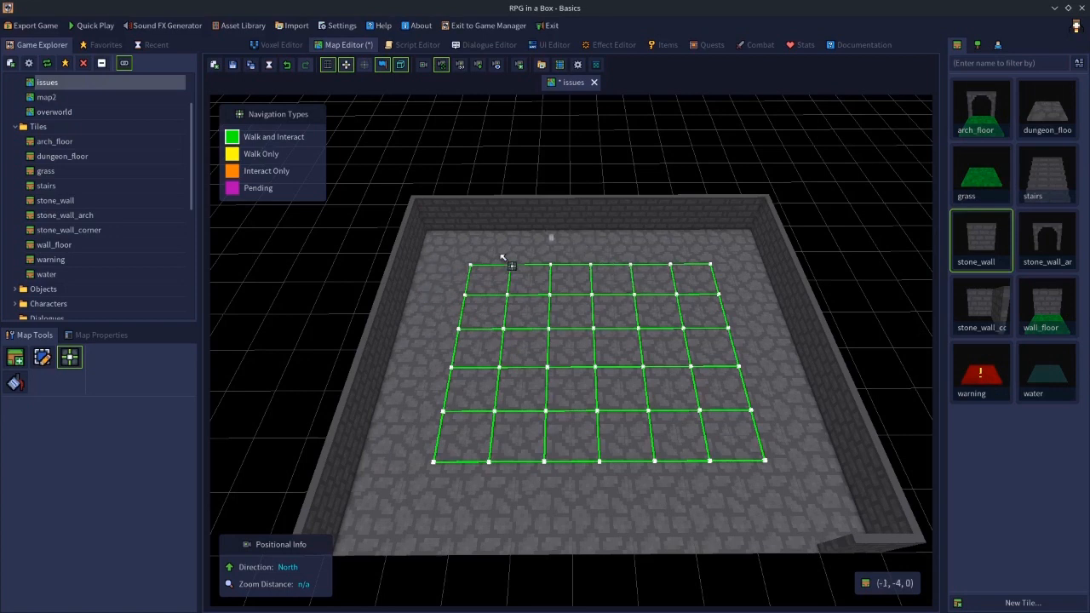
# Step: Connect floor tiles (-4, -3, 0) and (-3, -3, 0) by selecting both and assigning Walk and Interact navigation
pyautogui.press('e')
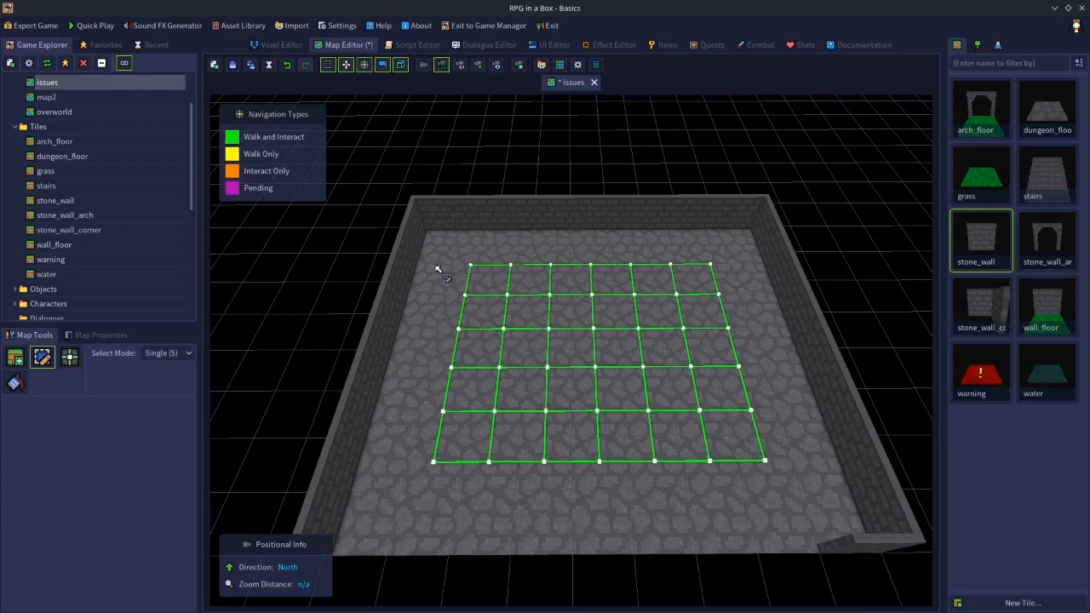
pyautogui.click(440, 273)
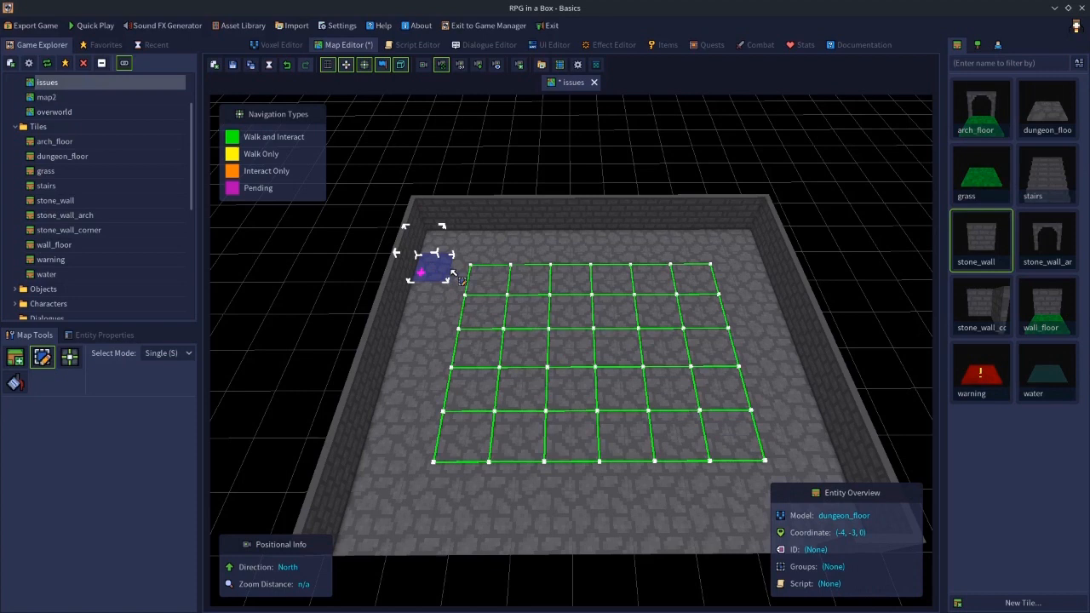
pyautogui.keyDown('shift'); pyautogui.click(474, 271); pyautogui.keyUp('shift')
pyautogui.rightClick(474, 271)
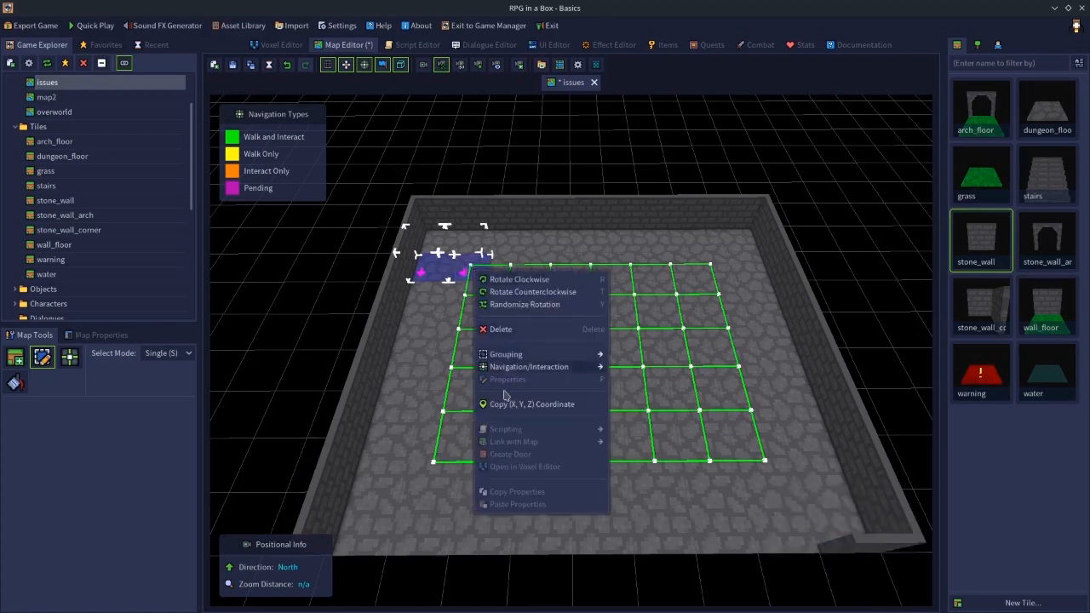
pyautogui.moveTo(572, 367)
pyautogui.click(647, 379)
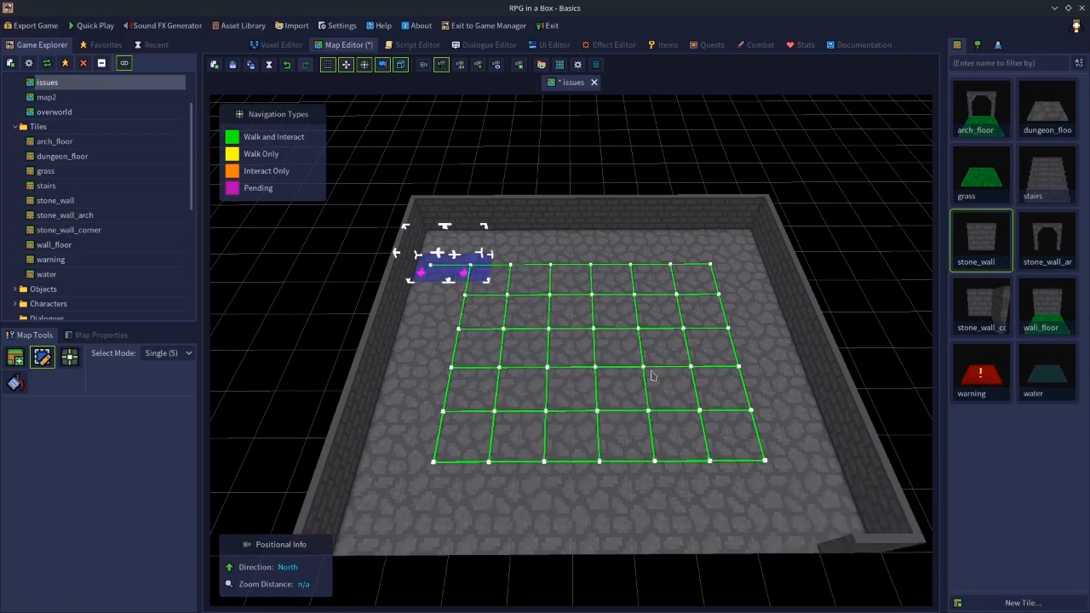
# Step: Link the selected floor tiles (-4, -2, 0) and (-3, -2, 0) with Walk and Interact navigation
pyautogui.click(445, 303)
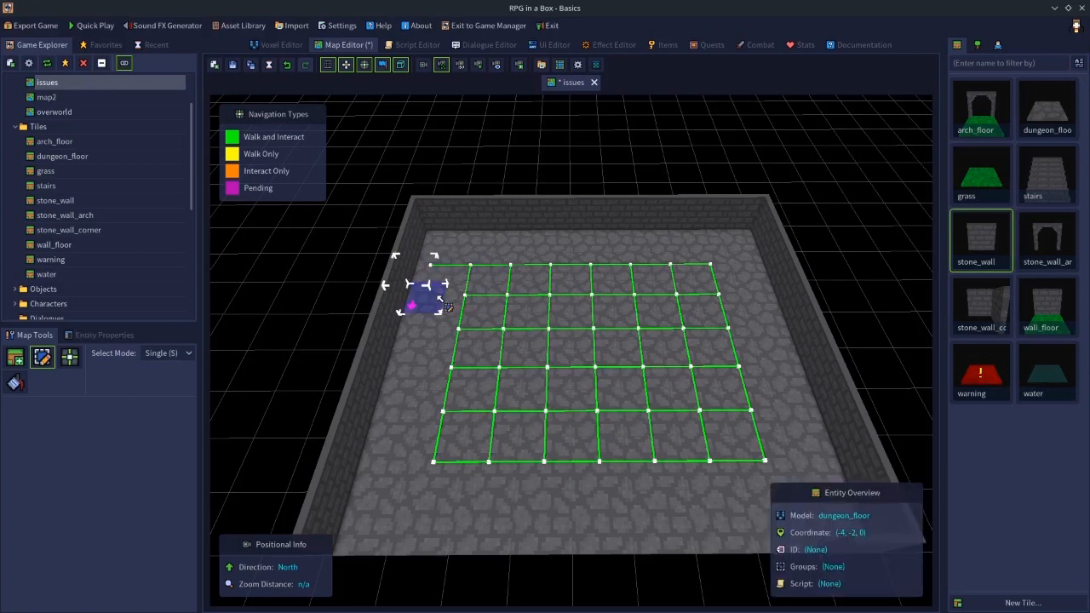
pyautogui.keyDown('shift'); pyautogui.click(460, 303); pyautogui.keyUp('shift')
pyautogui.rightClick(459, 301)
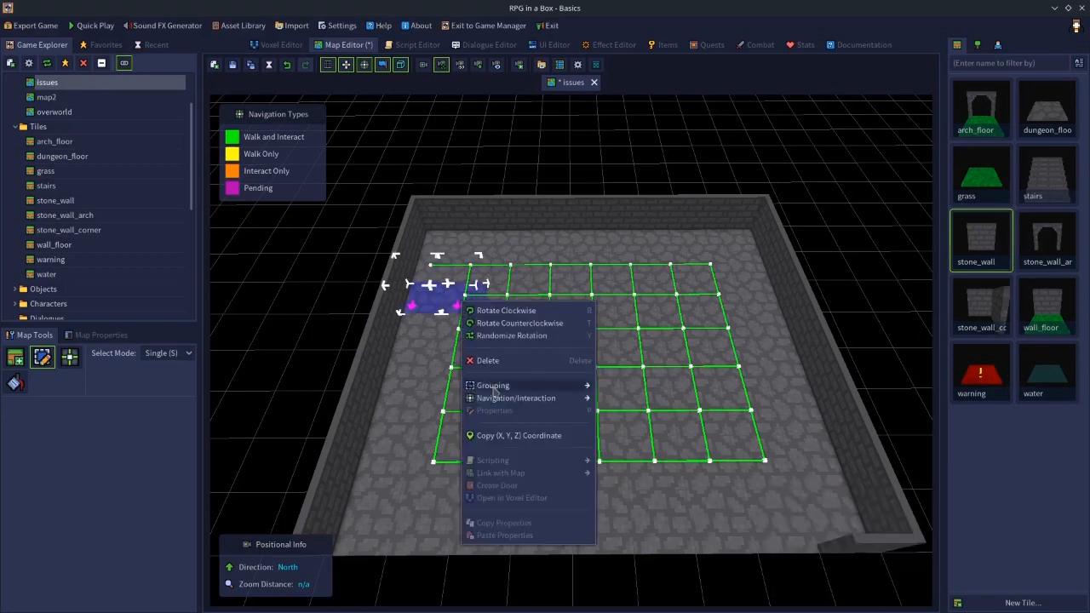
pyautogui.moveTo(558, 400)
pyautogui.click(634, 398)
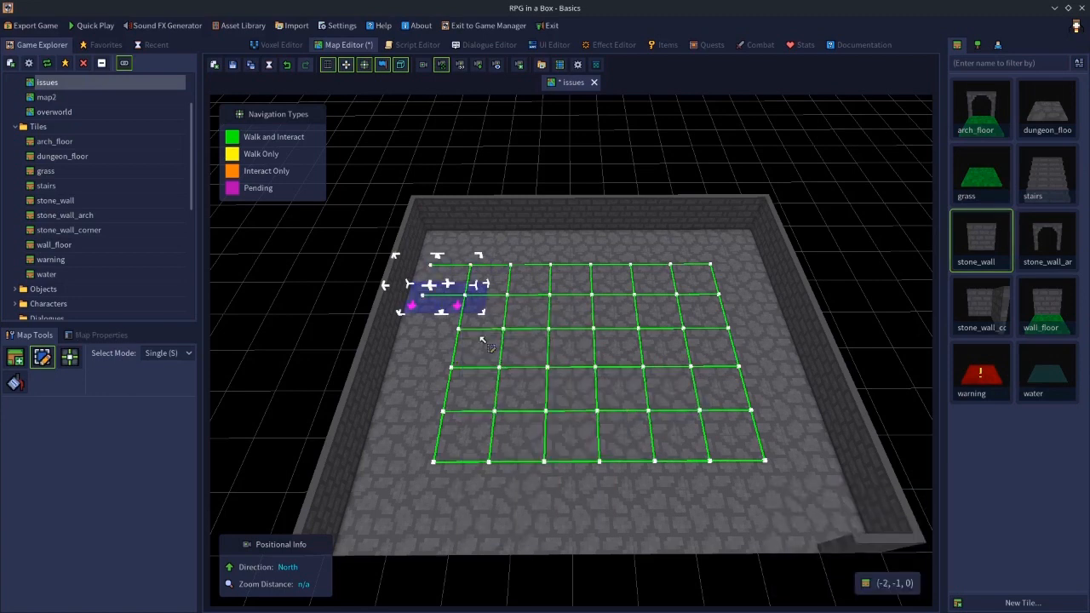
# Step: Select floor tiles (-4, -1, 0) and (-3, -1, 0) and set Walk and Interact navigation between them
pyautogui.click(421, 327)
pyautogui.keyDown('shift'); pyautogui.click(448, 336); pyautogui.keyUp('shift')
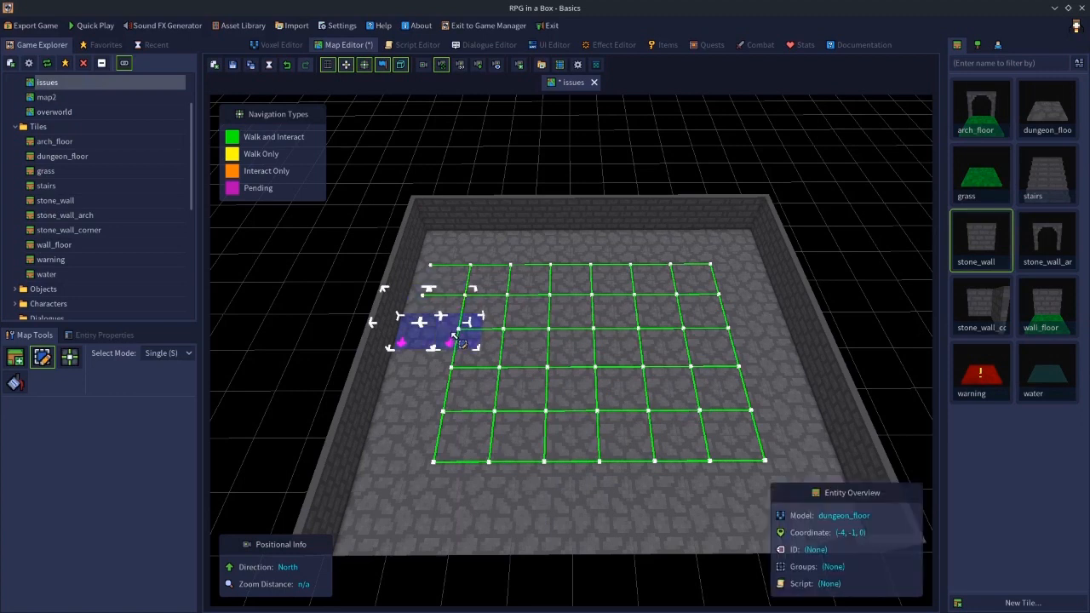
pyautogui.rightClick(461, 338)
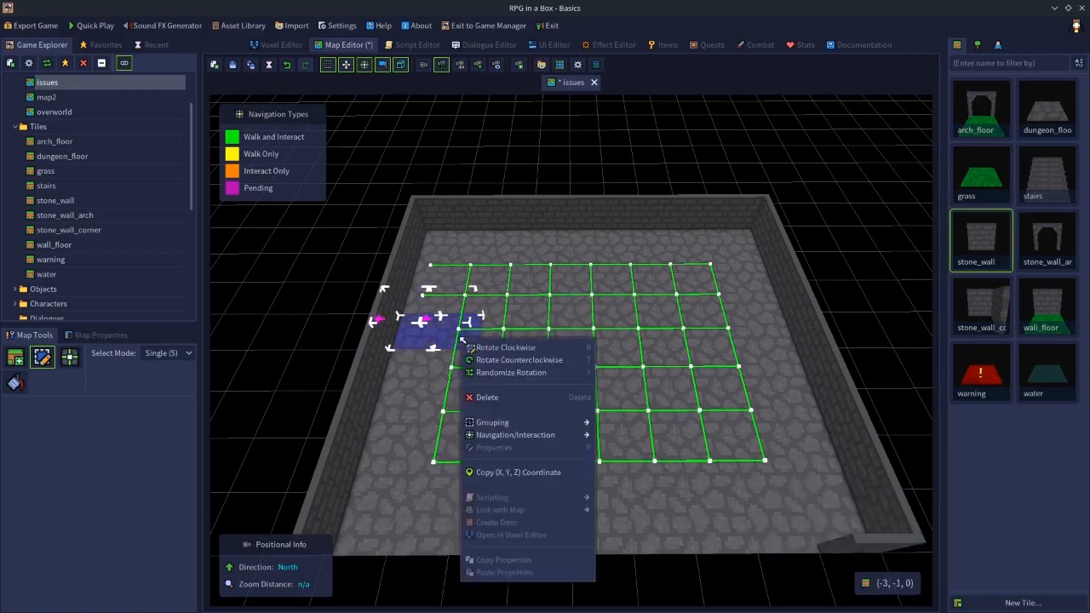
pyautogui.moveTo(549, 437)
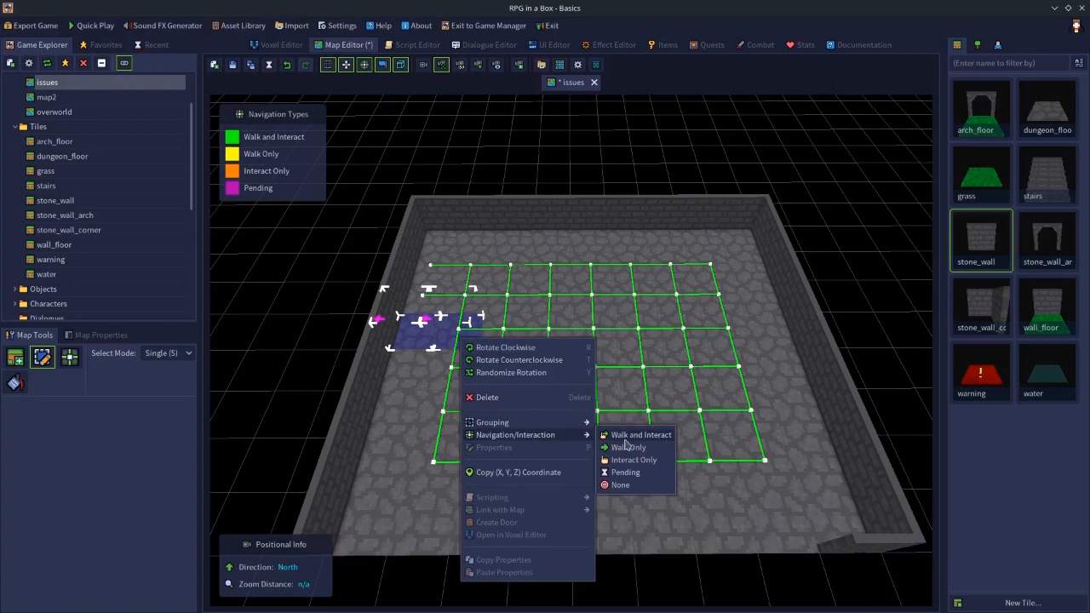
pyautogui.click(628, 436)
# Step: Select floor tiles (-4, 0, 0) and (-3, 0, 0) and join them with Walk and Interact navigation
pyautogui.click(399, 368)
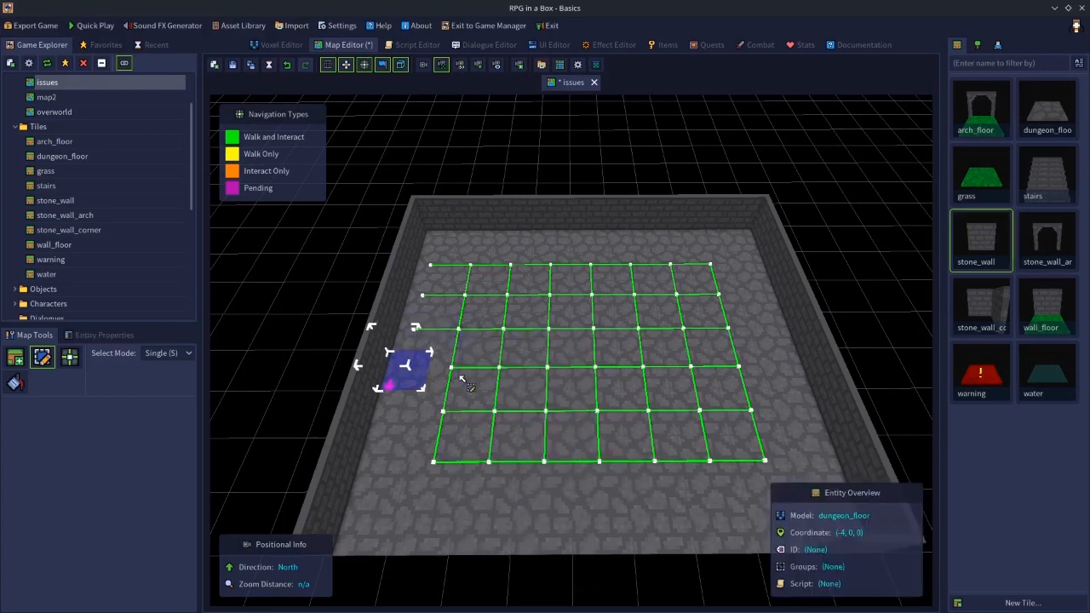
pyautogui.keyDown('shift'); pyautogui.click(456, 376); pyautogui.keyUp('shift')
pyautogui.rightClick(456, 377)
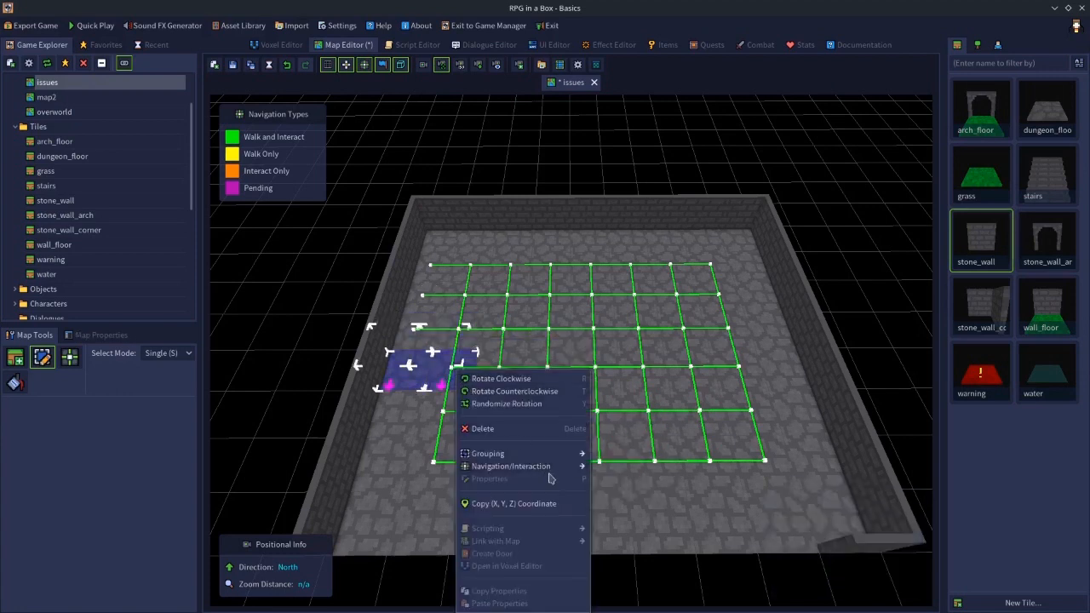
pyautogui.moveTo(560, 474)
pyautogui.click(615, 469)
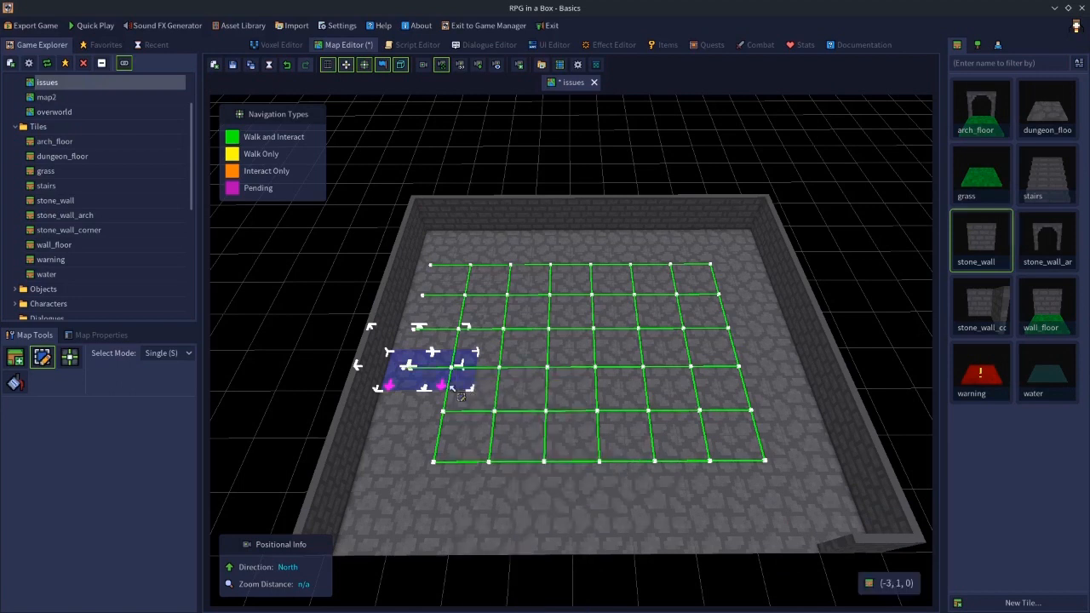
# Step: Connect the west-side floor tiles (-4, 0, 0) and (-4, -1, 0) with Walk and Interact navigation
pyautogui.click(414, 379)
pyautogui.keyDown('shift'); pyautogui.click(421, 329); pyautogui.keyUp('shift')
pyautogui.rightClick(414, 331)
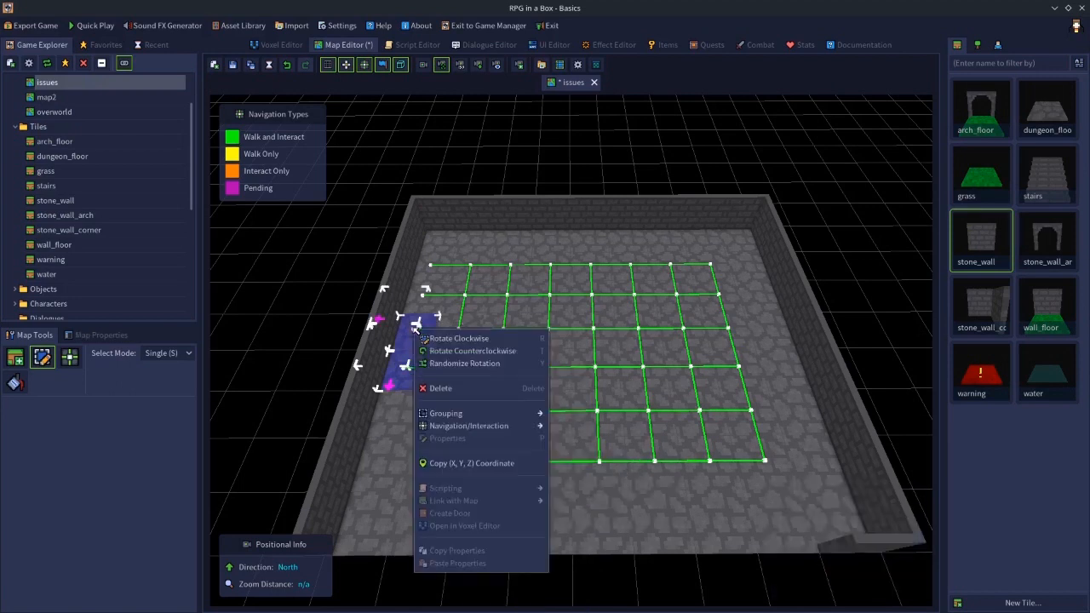
pyautogui.click(495, 414)
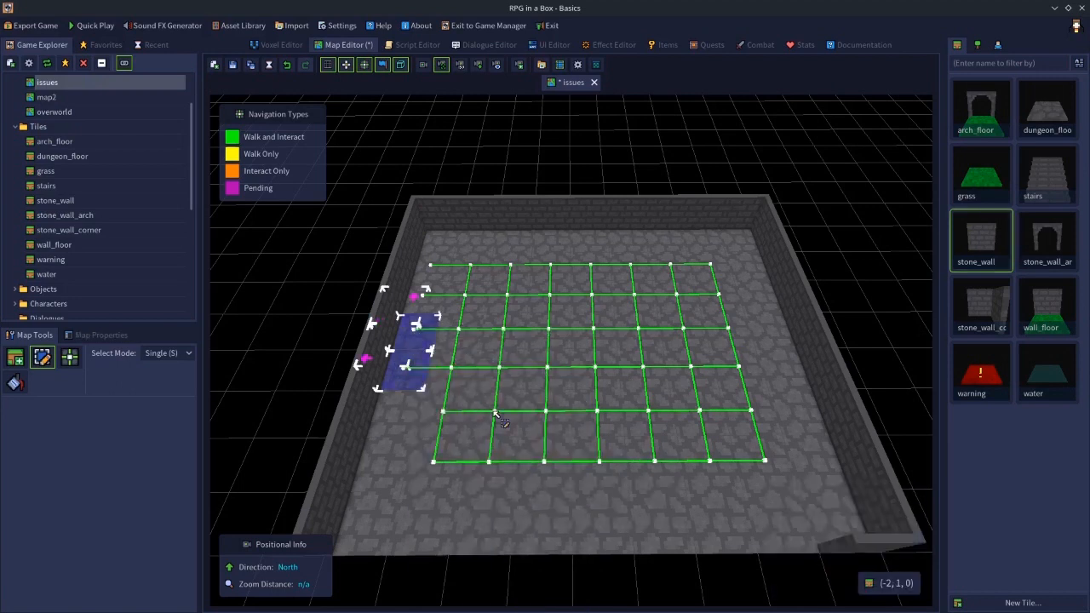
pyautogui.rightClick(414, 332)
pyautogui.moveTo(488, 432)
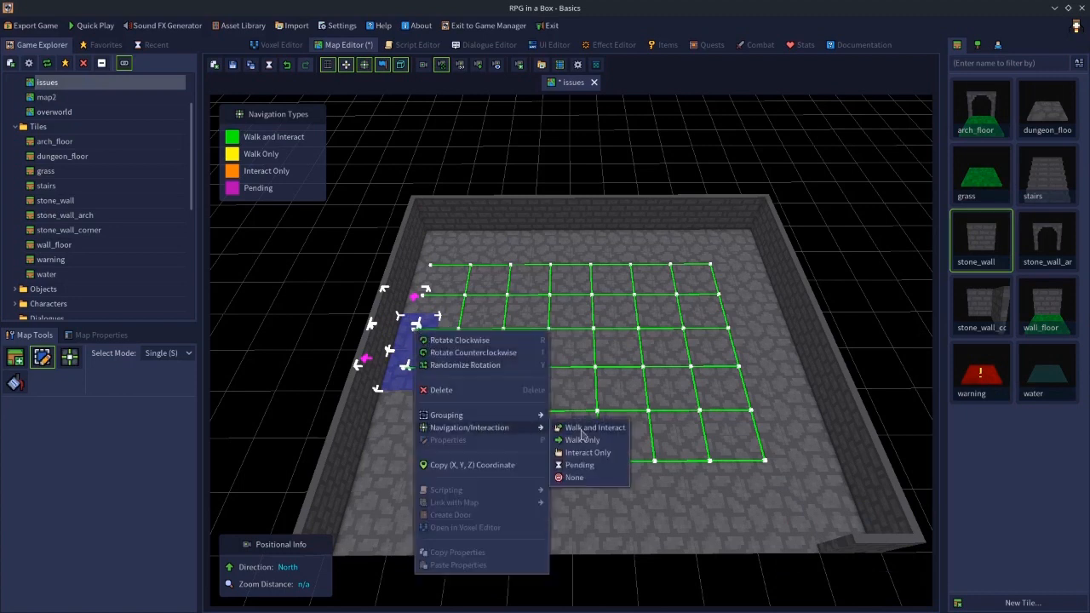
pyautogui.click(582, 433)
pyautogui.click(426, 304)
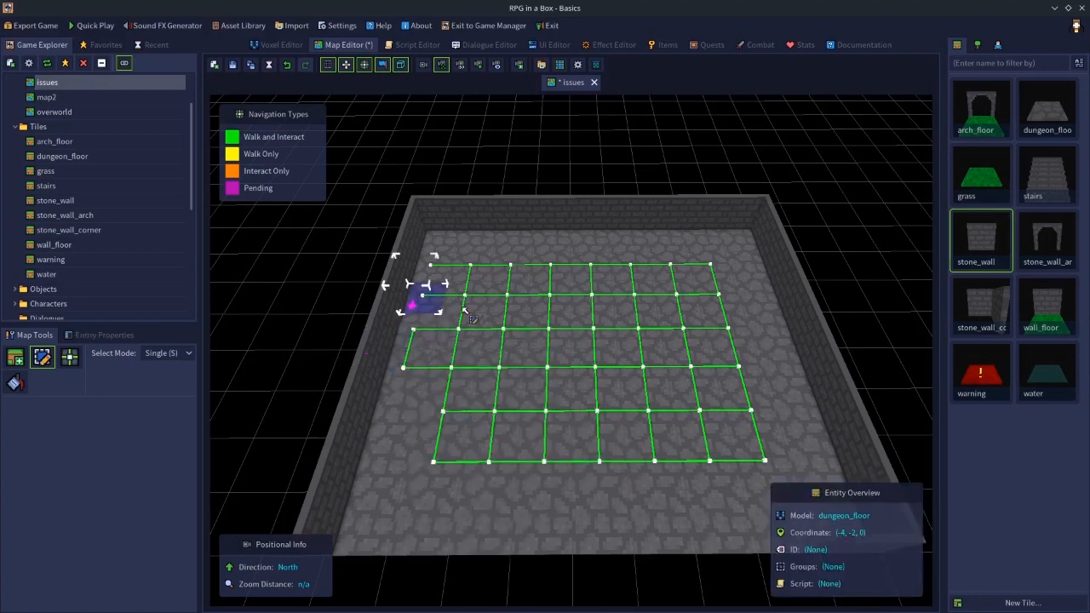
pyautogui.keyDown('ctrl'); pyautogui.click(460, 298); pyautogui.keyUp('ctrl')
pyautogui.rightClick(456, 298)
pyautogui.moveTo(521, 393)
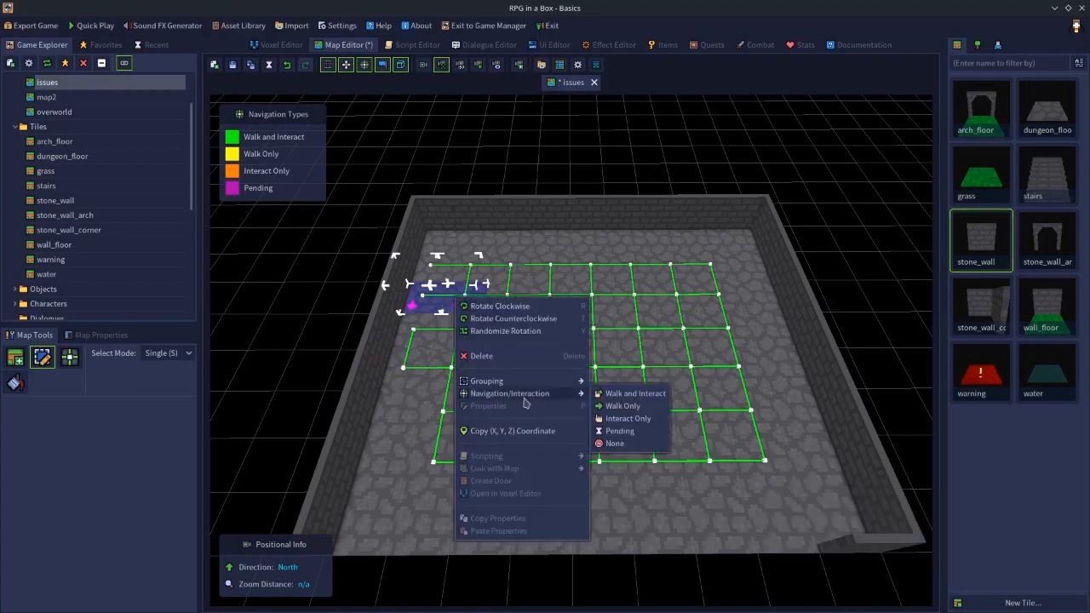
pyautogui.click(426, 320)
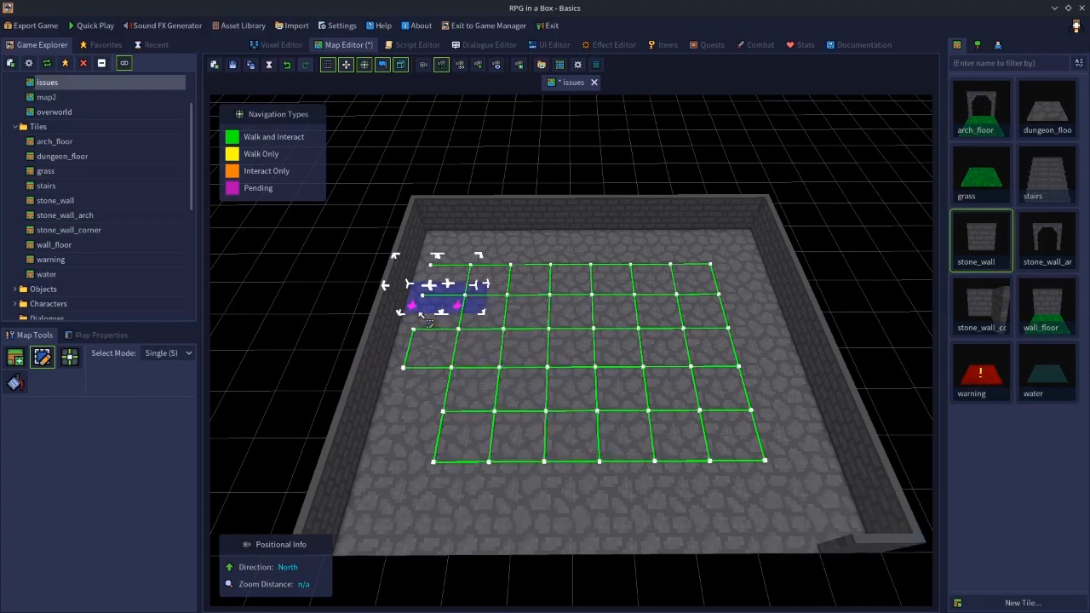
# Step: Connect the west-side floor tiles (-4, -1, 0) and (-4, -2, 0) with Walk and Interact navigation and clear the selection
pyautogui.click(415, 328)
pyautogui.keyDown('ctrl'); pyautogui.click(427, 300); pyautogui.keyUp('ctrl')
pyautogui.rightClick(427, 296)
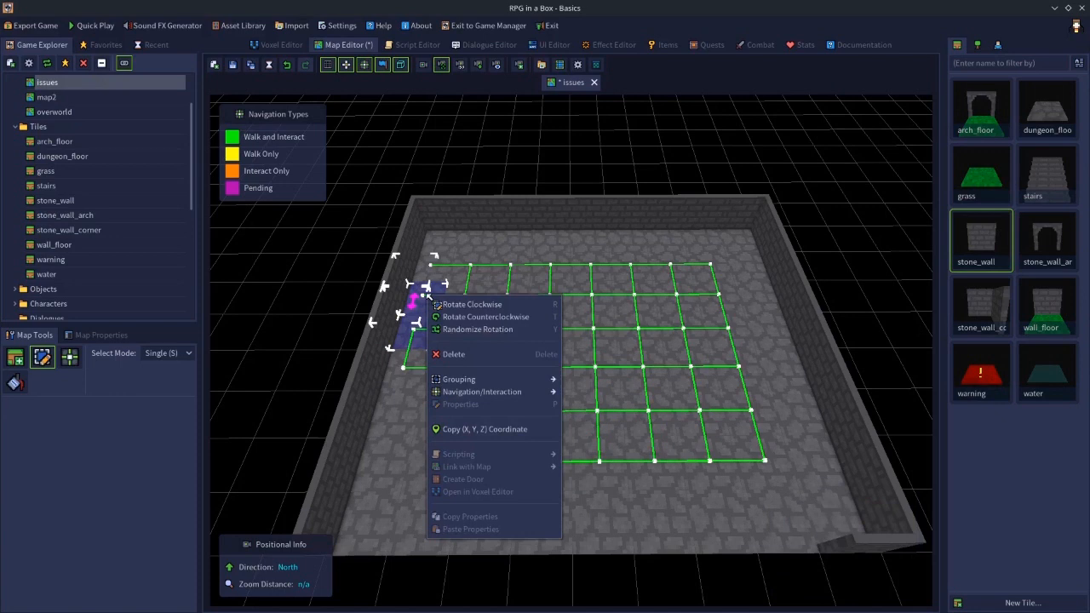
pyautogui.moveTo(517, 399)
pyautogui.click(594, 404)
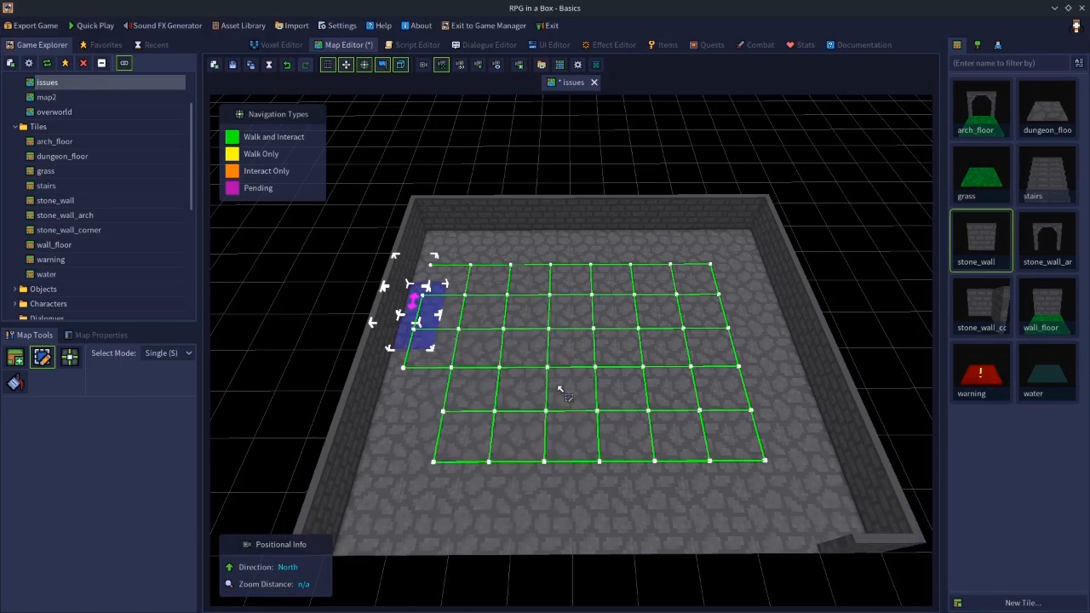
pyautogui.click(398, 139)
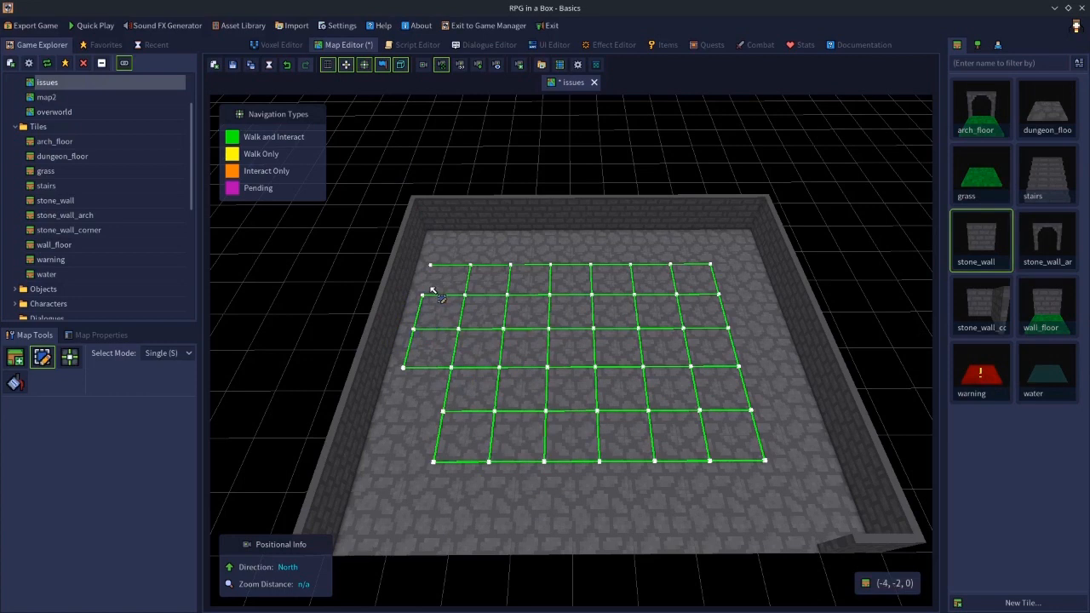
# Step: Remove the navigation paths from the four connected floor tiles beside the west wall
pyautogui.press('n')
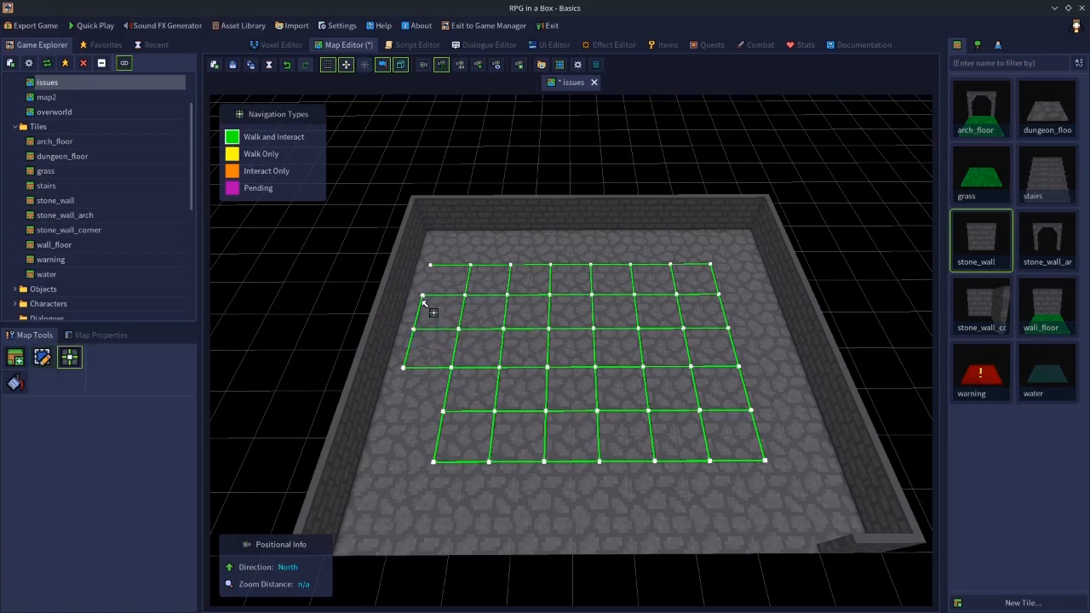
pyautogui.rightClick(422, 298)
pyautogui.rightClick(414, 332)
pyautogui.rightClick(409, 367)
pyautogui.rightClick(432, 268)
# Step: Select all level 1 wall tiles along the north, east and west edges and add them to a group named walls
pyautogui.press('e')
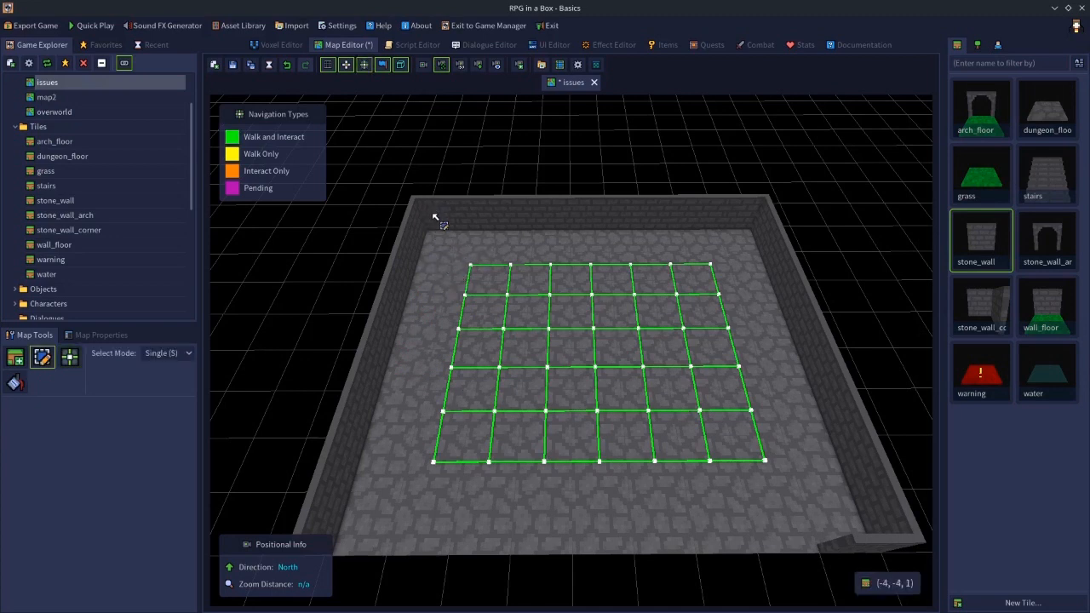
pyautogui.moveTo(435, 216)
pyautogui.mouseDown()
pyautogui.moveTo(762, 223)
pyautogui.moveTo(872, 498)
pyautogui.mouseUp()
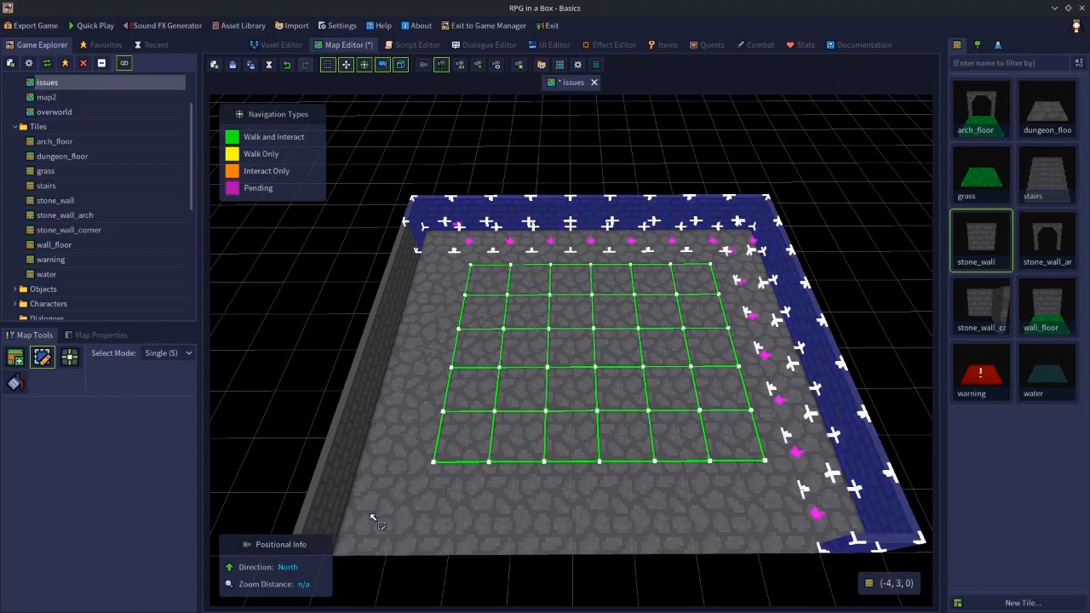
pyautogui.moveTo(313, 522); pyautogui.dragTo(398, 241)
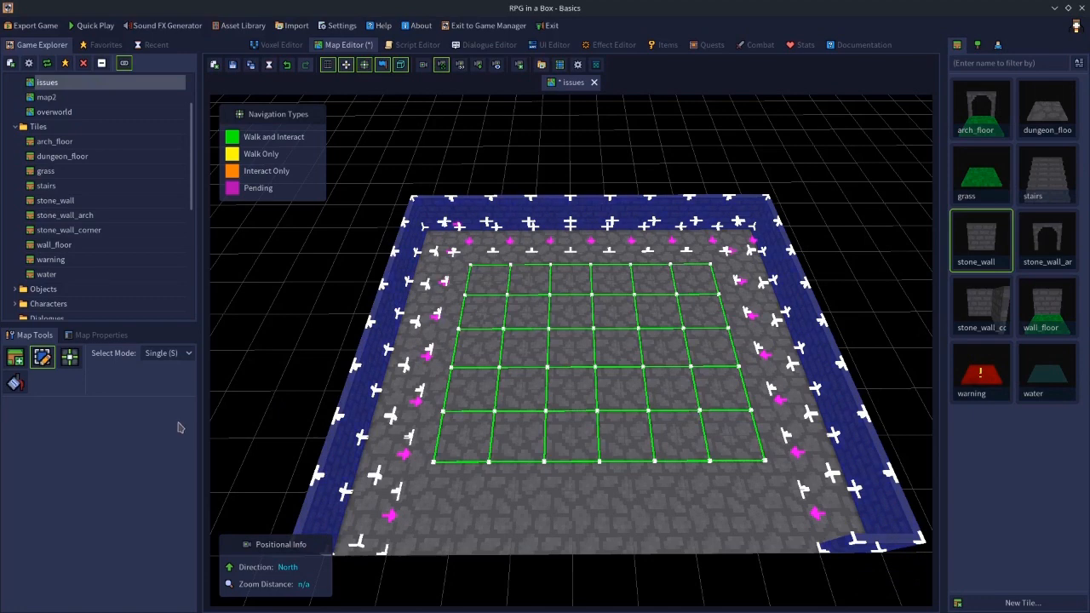
pyautogui.hotkey('ctrl', 'g')
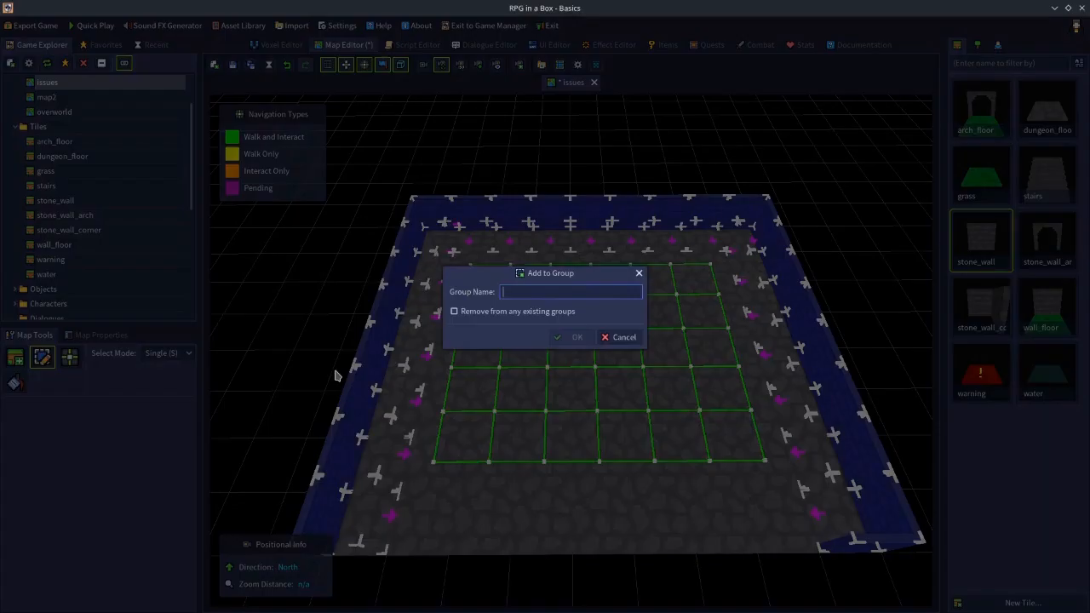
pyautogui.press('Return')
pyautogui.click(280, 354)
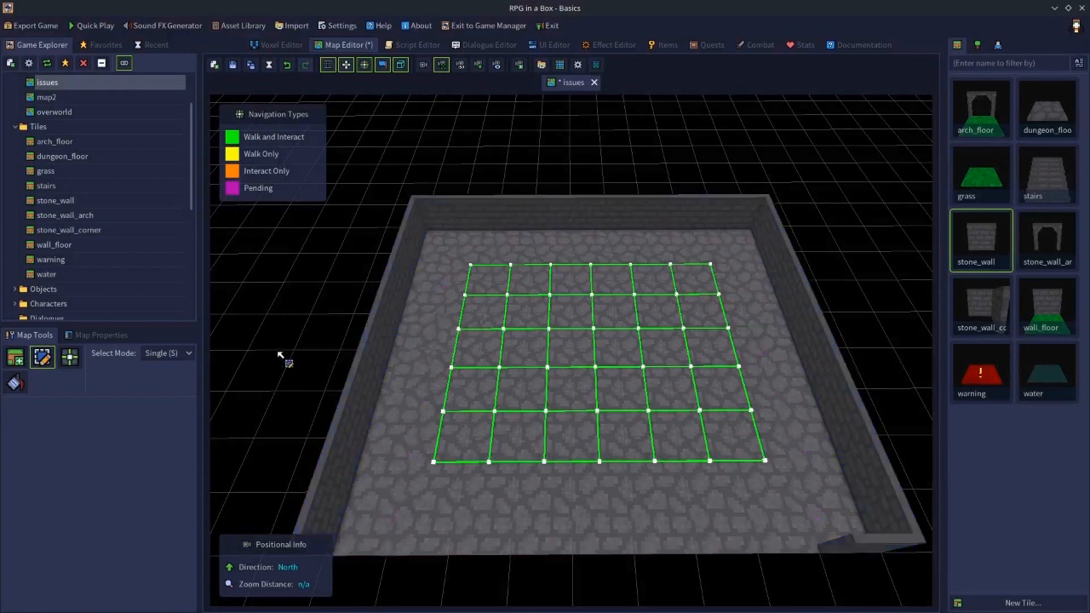
# Step: Hide the walls group through the map's group properties
pyautogui.click(101, 335)
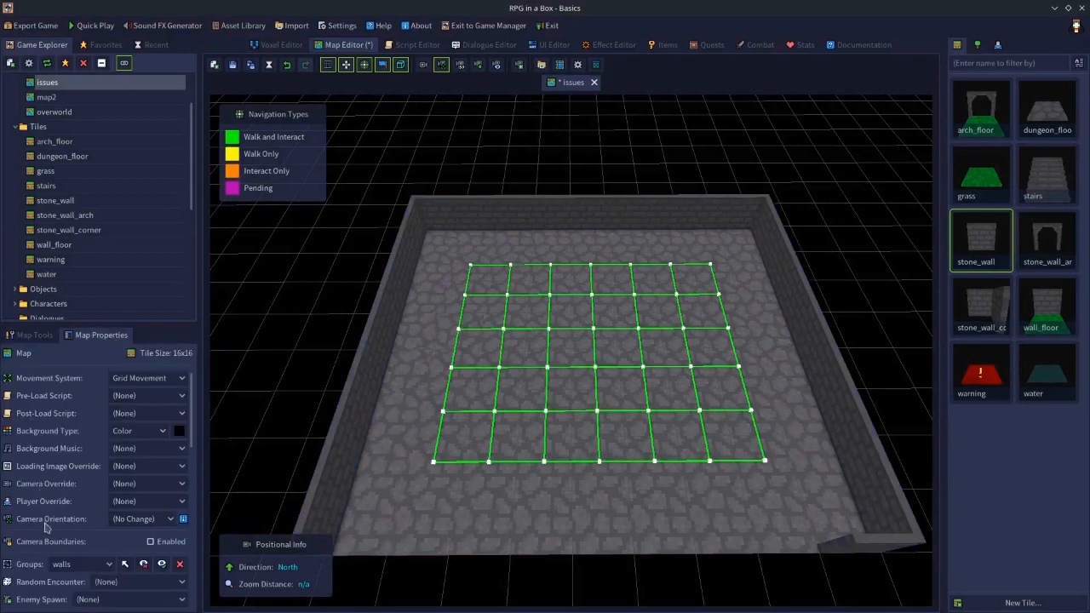
pyautogui.scroll(-2, 45, 528)
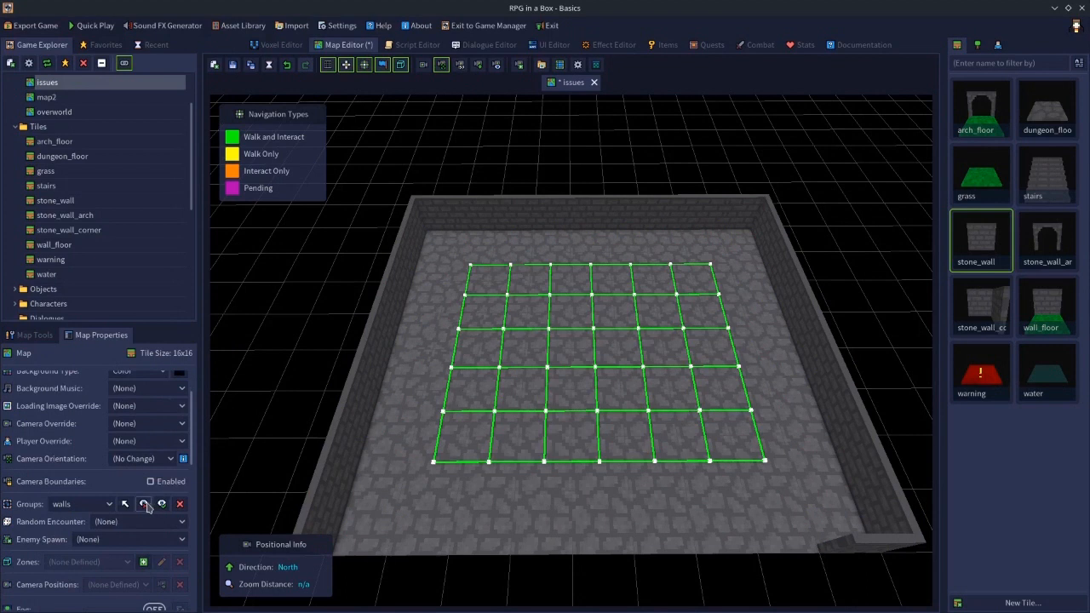
pyautogui.click(144, 504)
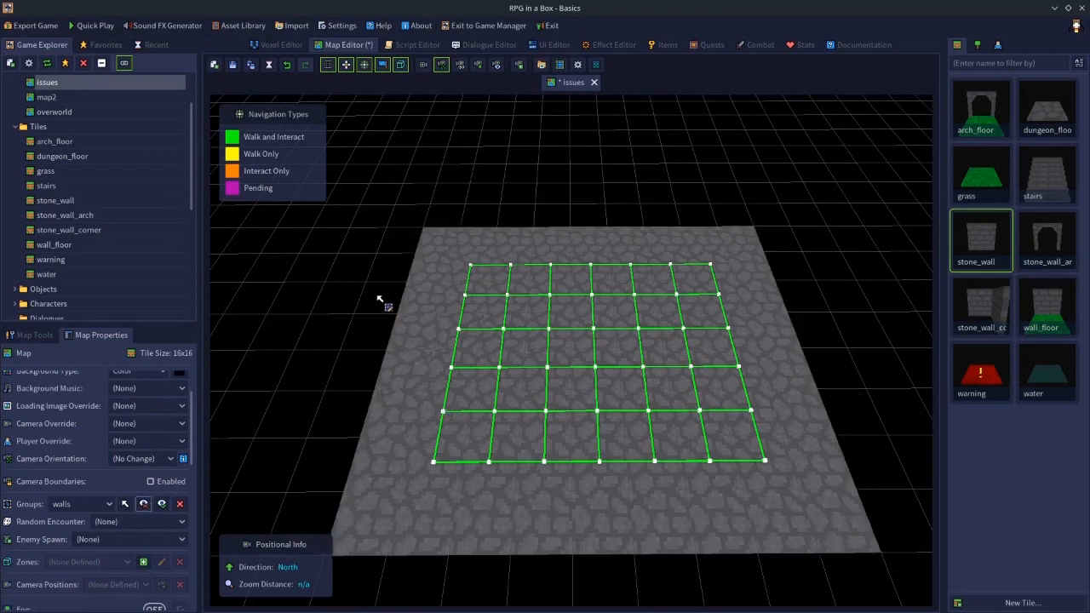
# Step: Draw a Walk and Interact path around all outer floor tiles and link tile (-4, -1, 0) to the inner grid
pyautogui.press('n')
pyautogui.moveTo(466, 265)
pyautogui.mouseDown()
pyautogui.moveTo(413, 290)
pyautogui.moveTo(379, 474)
pyautogui.moveTo(490, 521)
pyautogui.moveTo(840, 519)
pyautogui.mouseUp()
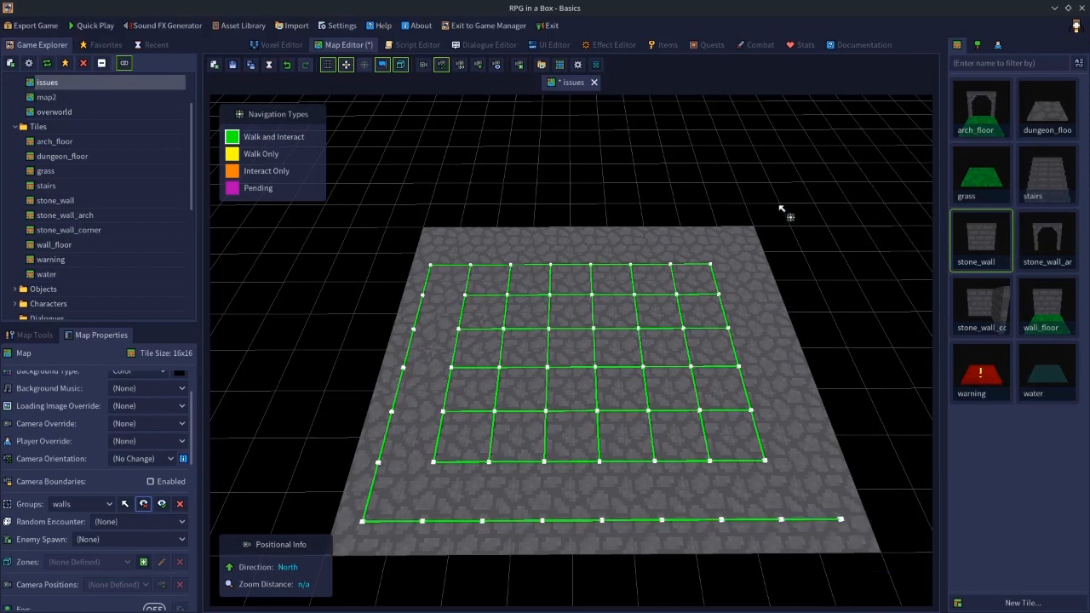
pyautogui.moveTo(753, 223); pyautogui.dragTo(812, 330)
pyautogui.moveTo(864, 489)
pyautogui.mouseDown()
pyautogui.moveTo(754, 263)
pyautogui.moveTo(828, 498)
pyautogui.mouseUp()
pyautogui.moveTo(750, 251)
pyautogui.mouseDown()
pyautogui.moveTo(741, 237)
pyautogui.moveTo(480, 243)
pyautogui.moveTo(428, 269)
pyautogui.moveTo(428, 320)
pyautogui.moveTo(429, 295)
pyautogui.moveTo(443, 294)
pyautogui.moveTo(422, 338)
pyautogui.moveTo(454, 331)
pyautogui.mouseUp()
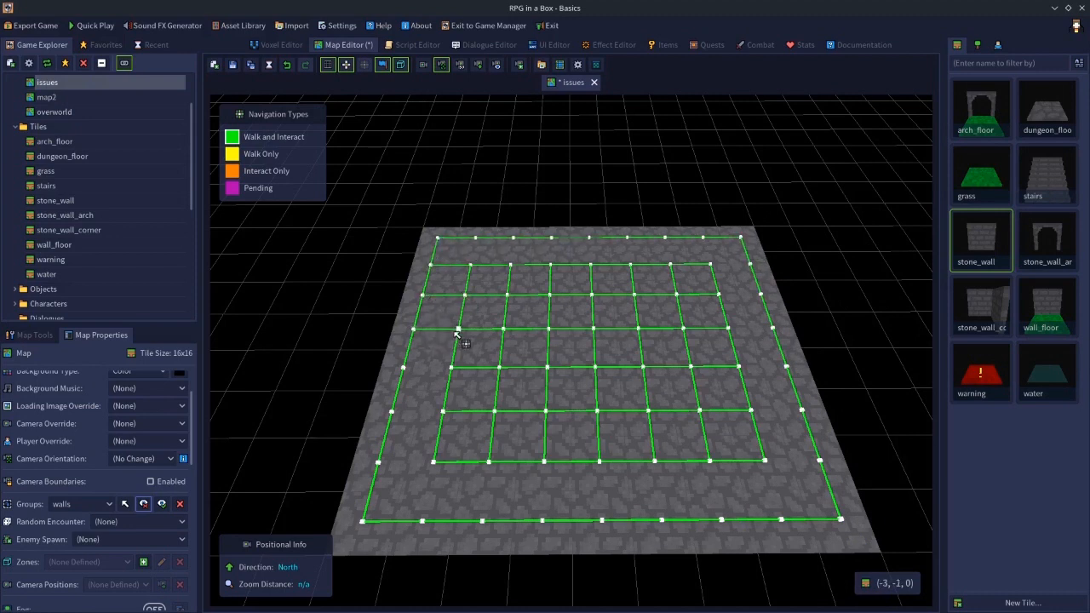
# Step: Connect the remaining west and south outer floor tiles to the inner grid with Walk and Interact paths
pyautogui.moveTo(404, 367); pyautogui.dragTo(447, 372)
pyautogui.moveTo(399, 415); pyautogui.dragTo(441, 425)
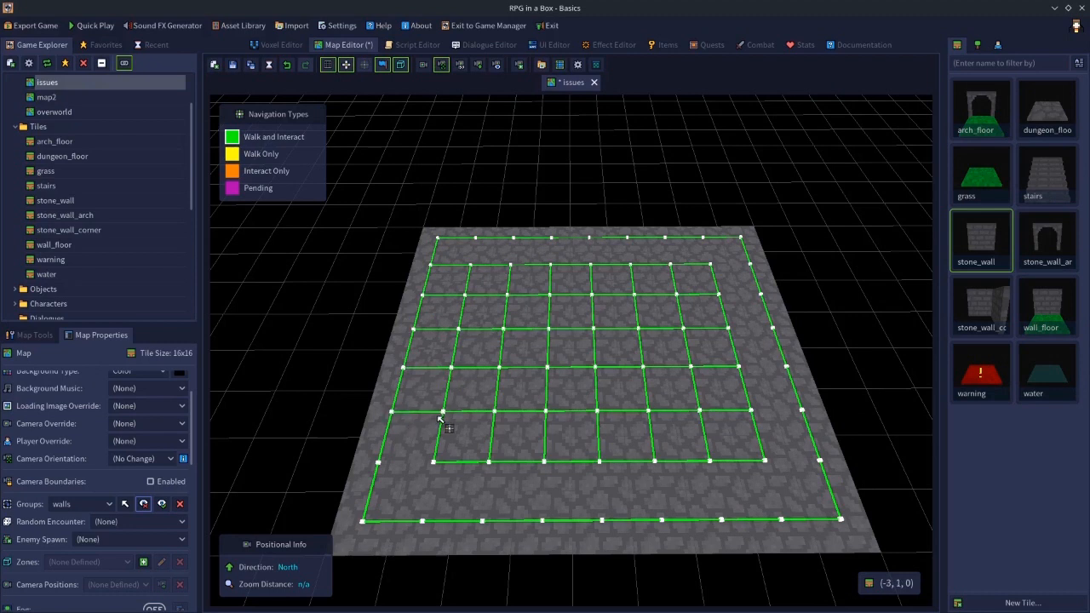
pyautogui.moveTo(377, 461)
pyautogui.mouseDown()
pyautogui.moveTo(431, 477)
pyautogui.moveTo(443, 468)
pyautogui.mouseUp()
pyautogui.moveTo(486, 518); pyautogui.dragTo(509, 467)
pyautogui.moveTo(536, 518)
pyautogui.mouseDown()
pyautogui.moveTo(563, 489)
pyautogui.moveTo(665, 474)
pyautogui.mouseUp()
pyautogui.moveTo(715, 515); pyautogui.dragTo(731, 475)
pyautogui.moveTo(780, 517)
pyautogui.mouseDown()
pyautogui.moveTo(778, 462)
pyautogui.moveTo(815, 455)
pyautogui.mouseUp()
# Step: Connect the east and north outer floor tiles to the inner grid with Walk and Interact paths
pyautogui.moveTo(752, 416); pyautogui.dragTo(798, 410)
pyautogui.moveTo(739, 368); pyautogui.dragTo(785, 364)
pyautogui.moveTo(728, 330); pyautogui.dragTo(808, 316)
pyautogui.moveTo(720, 298); pyautogui.dragTo(794, 288)
pyautogui.moveTo(711, 264)
pyautogui.mouseDown()
pyautogui.moveTo(736, 262)
pyautogui.moveTo(707, 236)
pyautogui.moveTo(630, 232)
pyautogui.mouseUp()
pyautogui.moveTo(592, 265); pyautogui.dragTo(588, 233)
pyautogui.moveTo(549, 271); pyautogui.dragTo(551, 232)
pyautogui.moveTo(508, 267); pyautogui.dragTo(511, 232)
pyautogui.moveTo(473, 263); pyautogui.dragTo(478, 230)
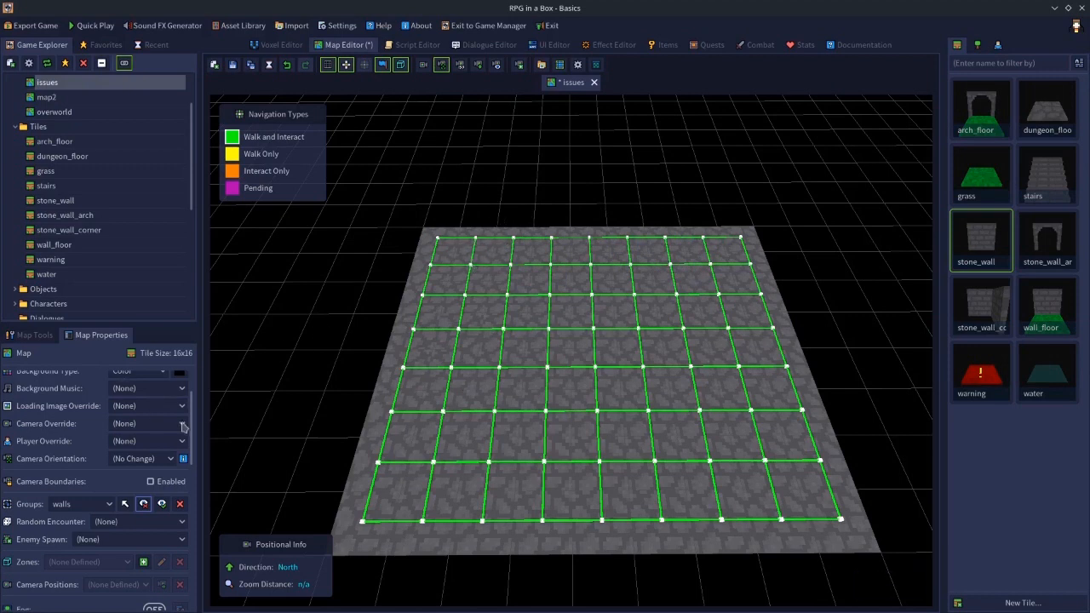
# Step: Show the hidden walls group again and remove the group from the map
pyautogui.click(161, 504)
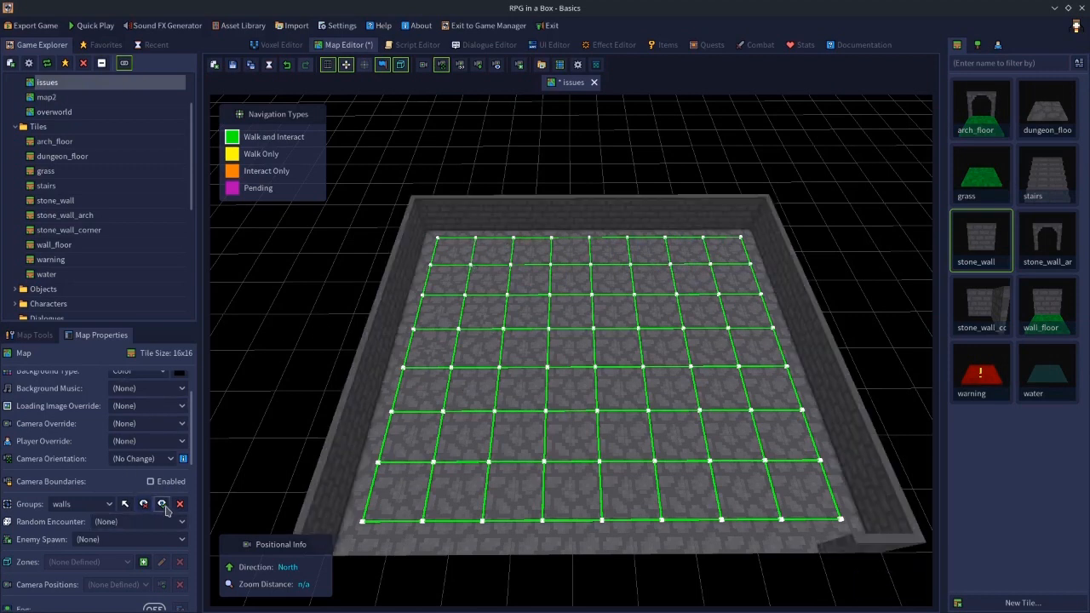
pyautogui.click(180, 504)
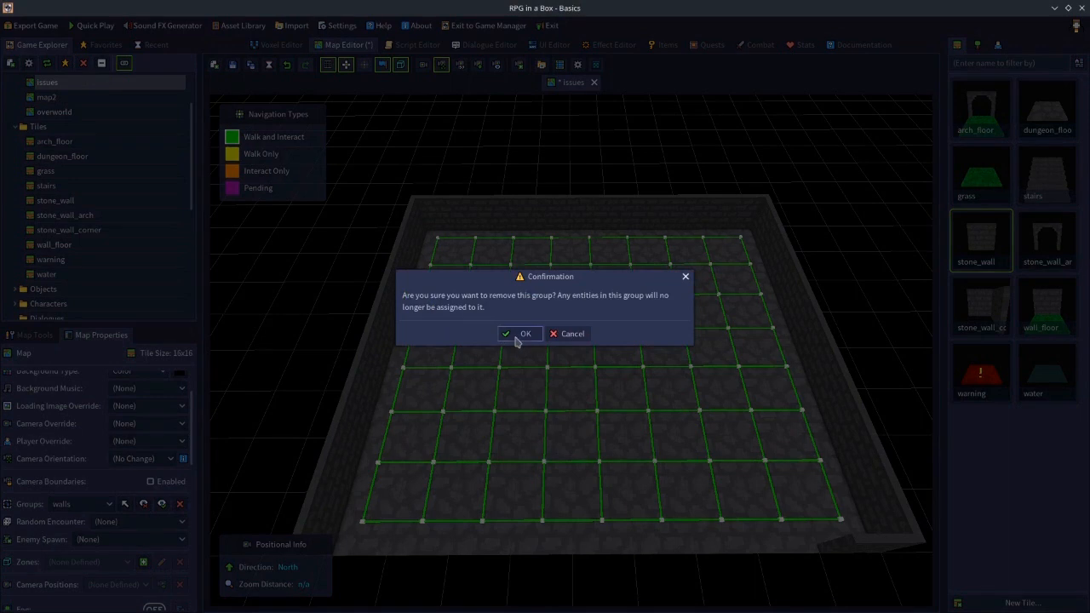
pyautogui.click(516, 338)
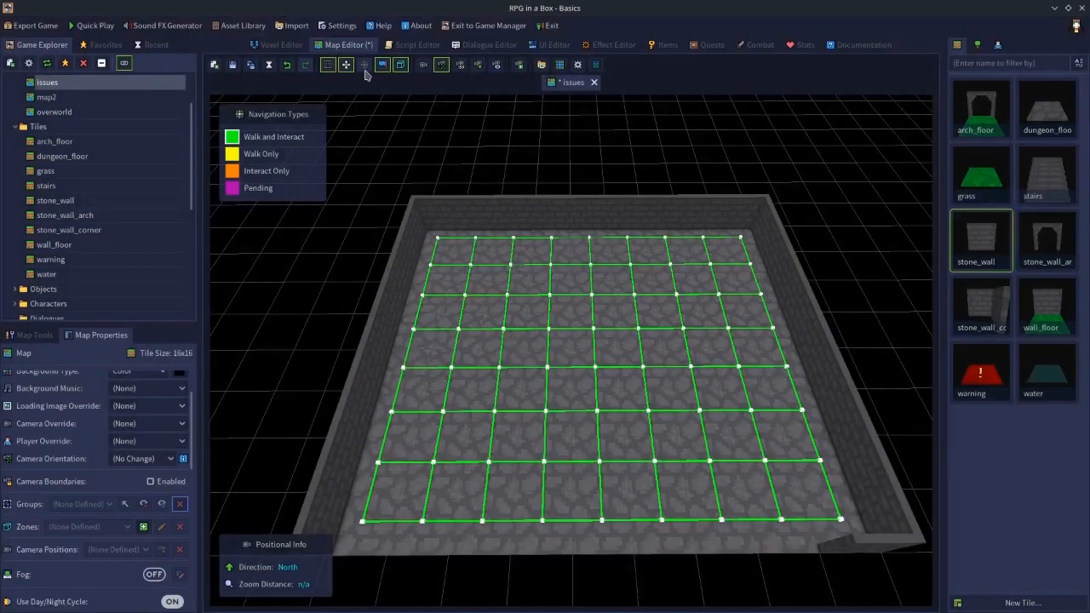
# Step: Save the issues map and playtest it with navigation paths displayed through the debug console command "nav on"
pyautogui.click(233, 65)
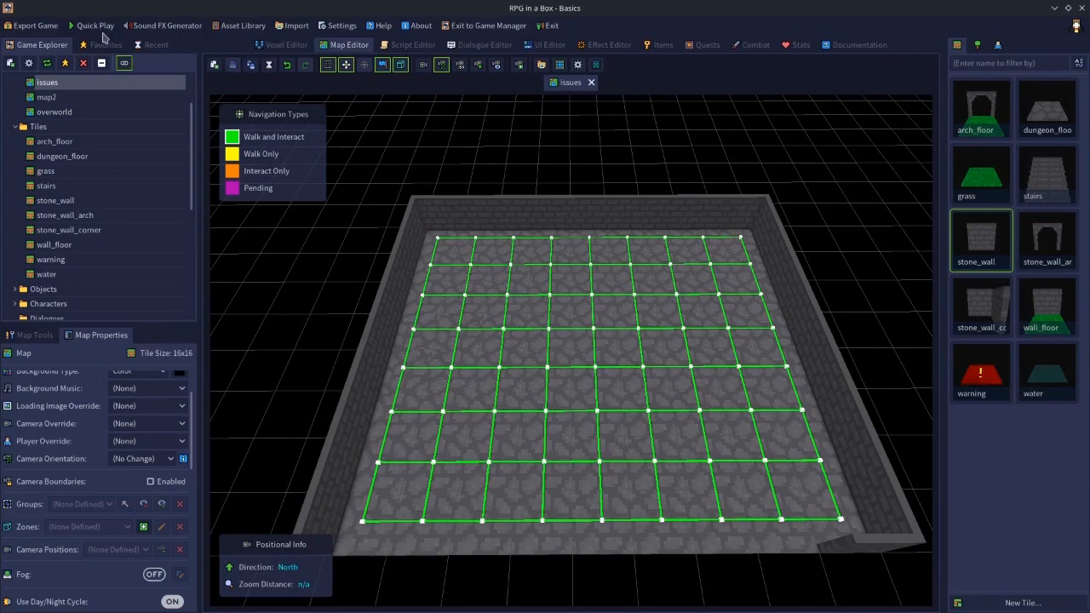
pyautogui.click(102, 32)
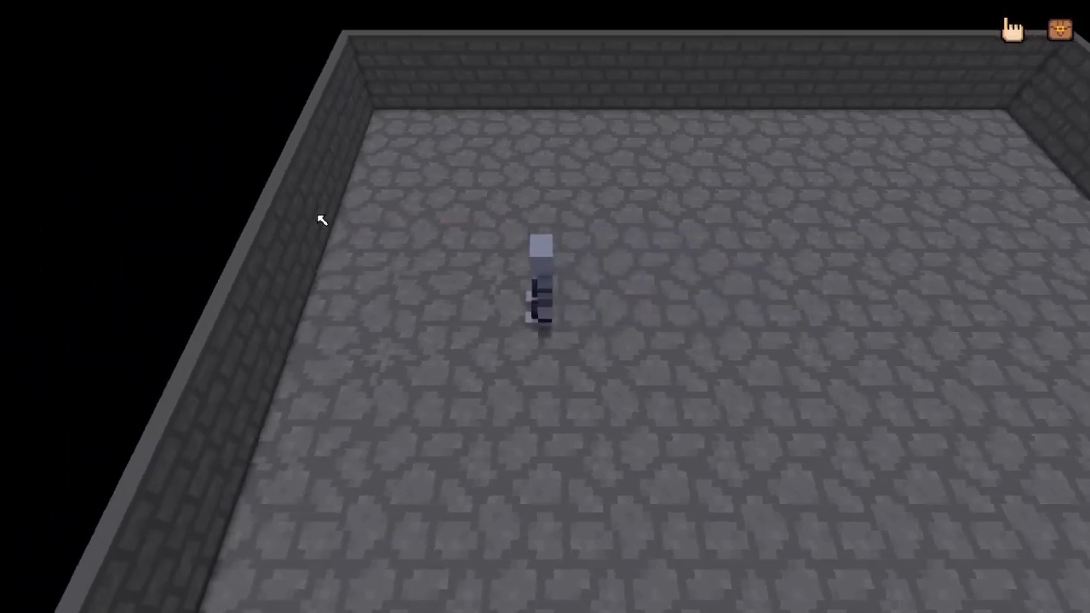
pyautogui.press('`')
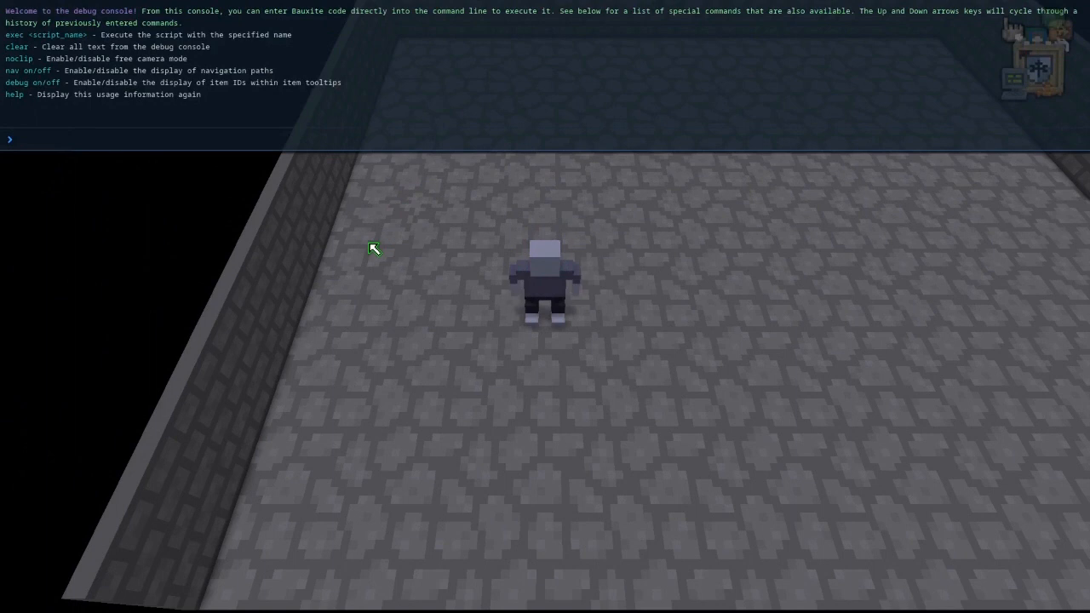
pyautogui.write('nav on')
pyautogui.press('Return')
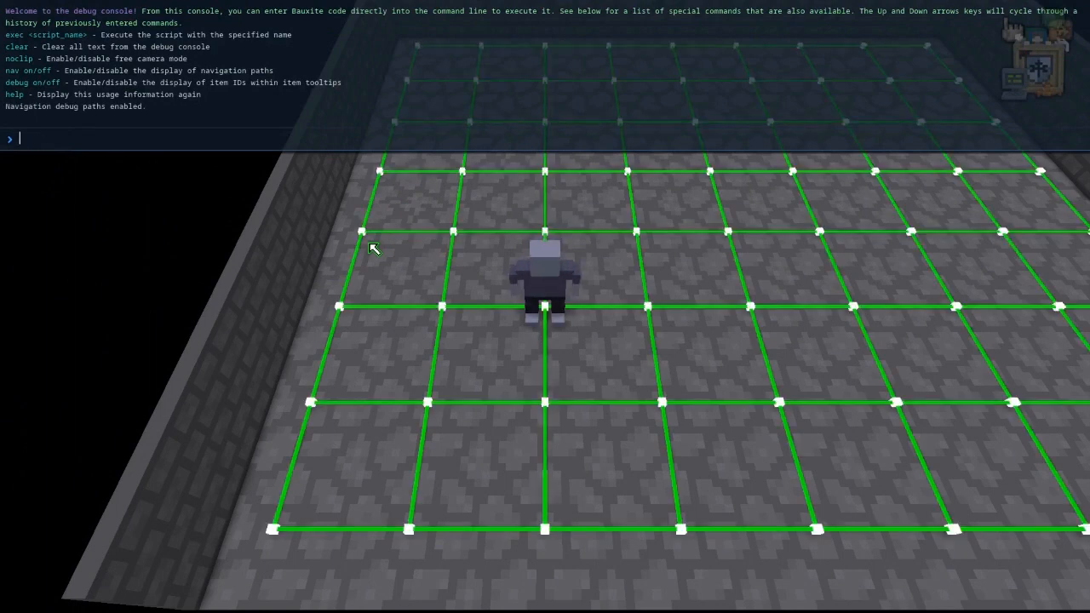
pyautogui.press('`')
# Step: Walk the character across the room and along the outer tiles beside the west wall to test the navigation paths
pyautogui.press('d')
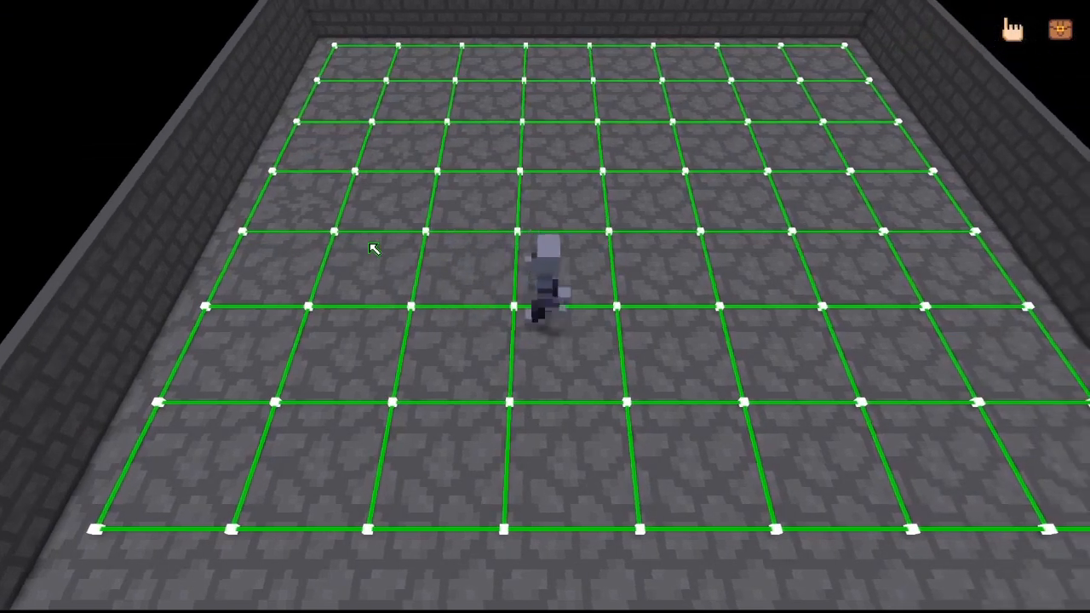
pyautogui.press('w')
pyautogui.press('s')
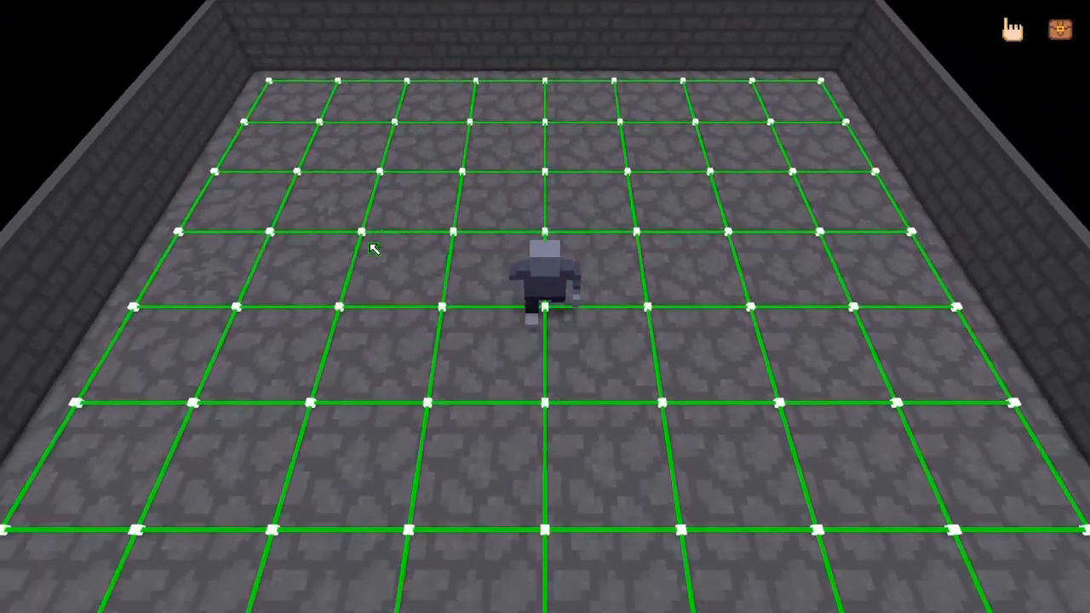
pyautogui.press('a')
pyautogui.press('a')
pyautogui.press('a')
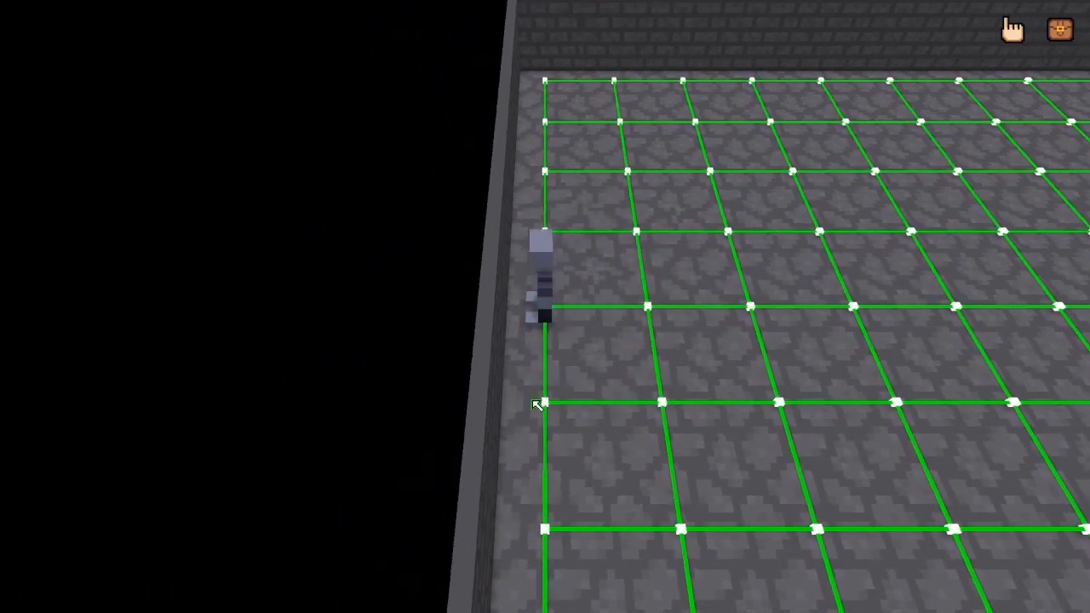
pyautogui.press('s')
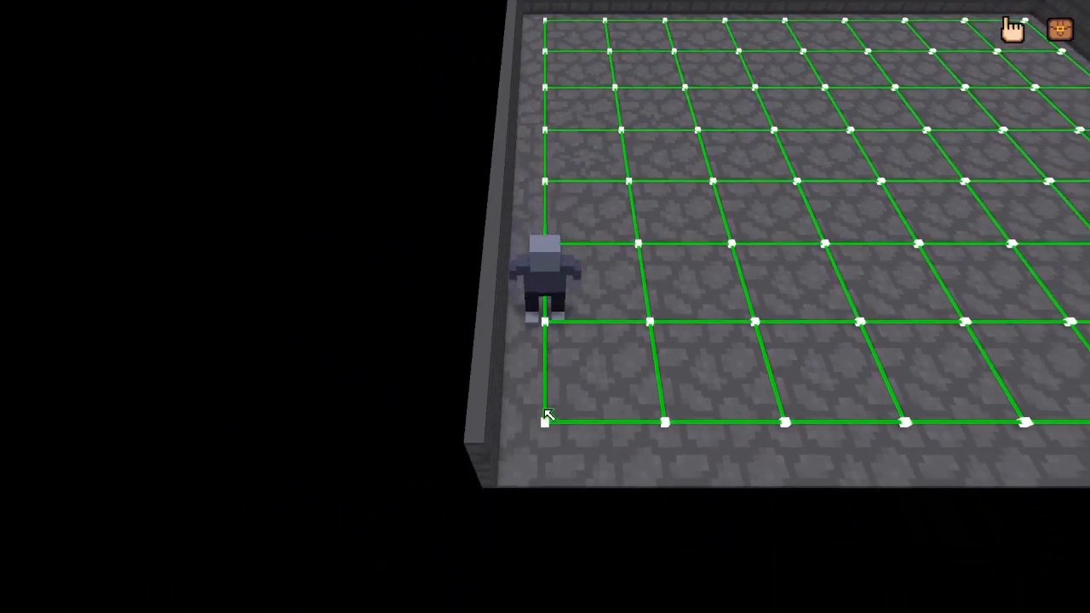
pyautogui.press('w')
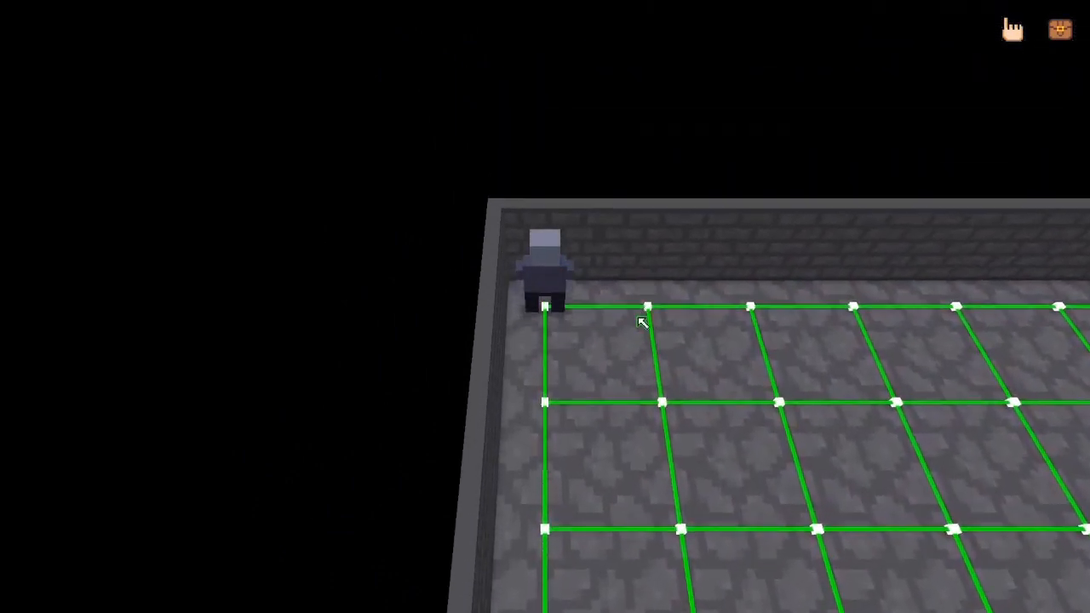
pyautogui.press('d')
pyautogui.press('a')
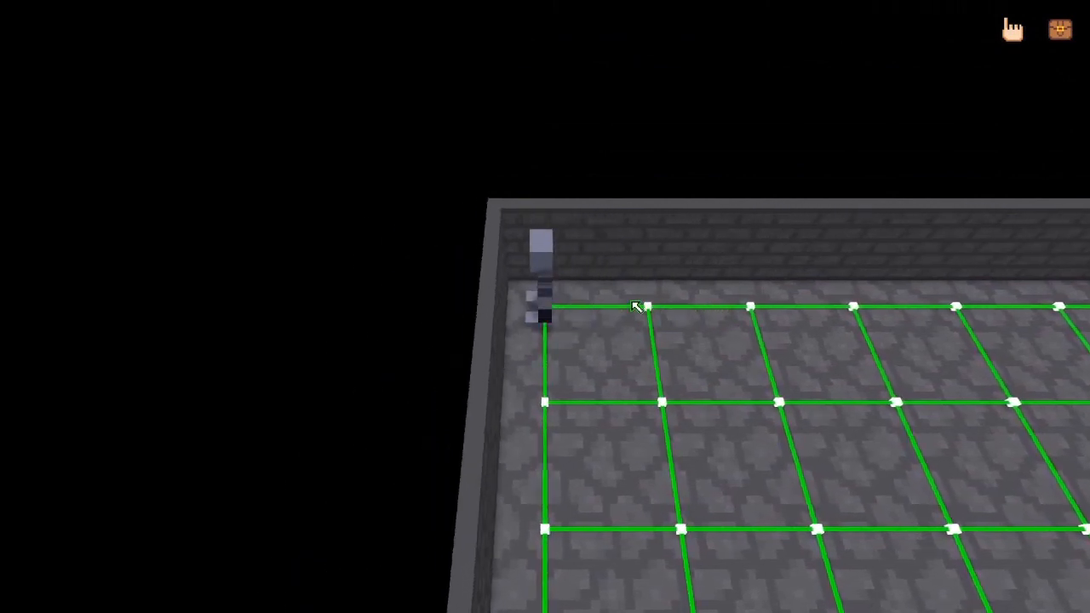
pyautogui.press('s')
pyautogui.press('s')
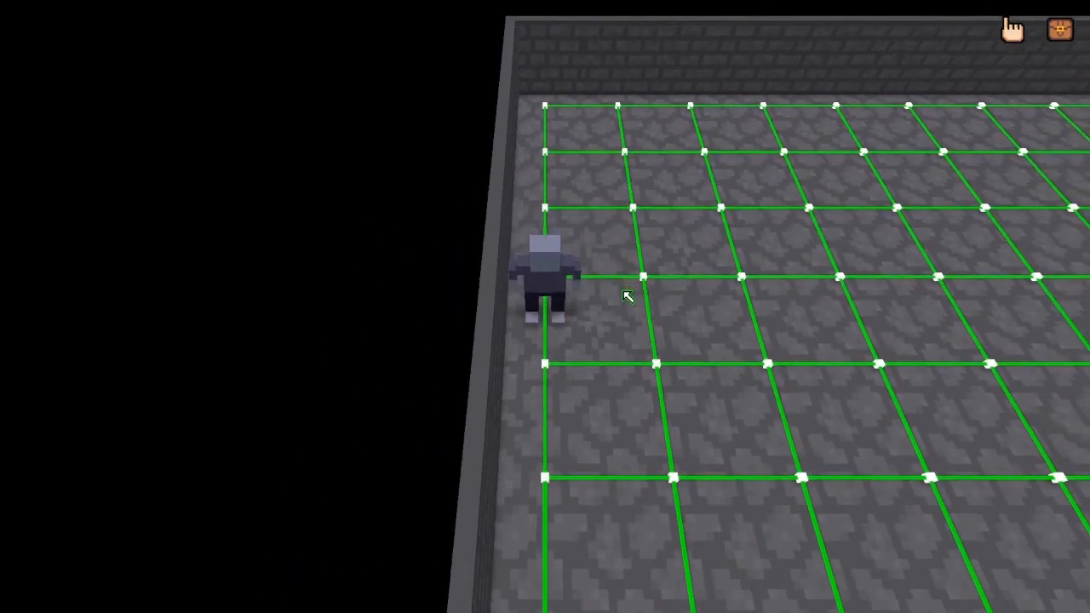
pyautogui.press('s')
pyautogui.press('a')
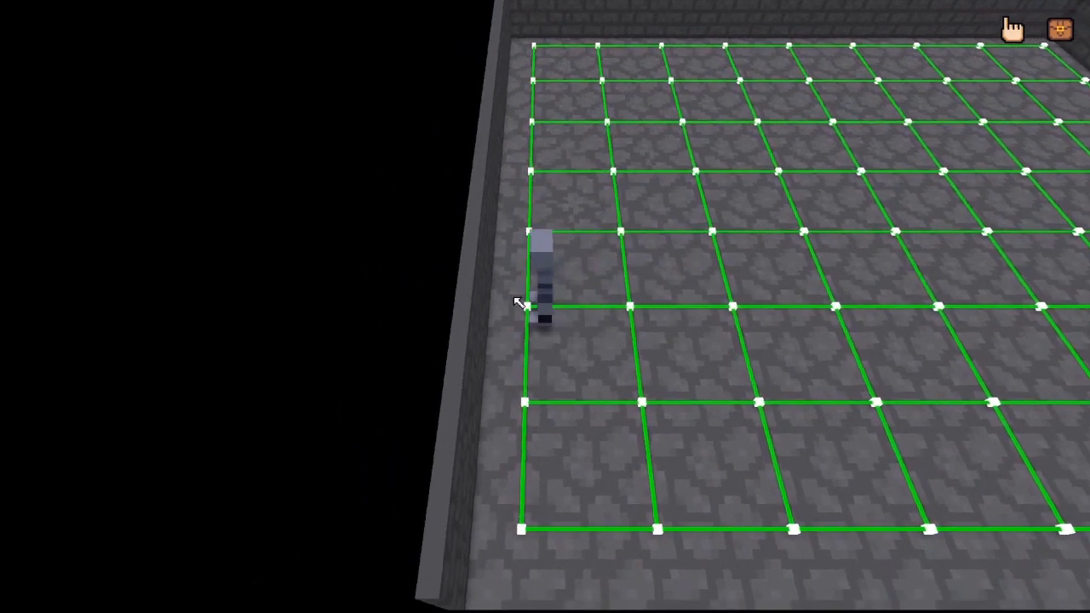
pyautogui.click(773, 323)
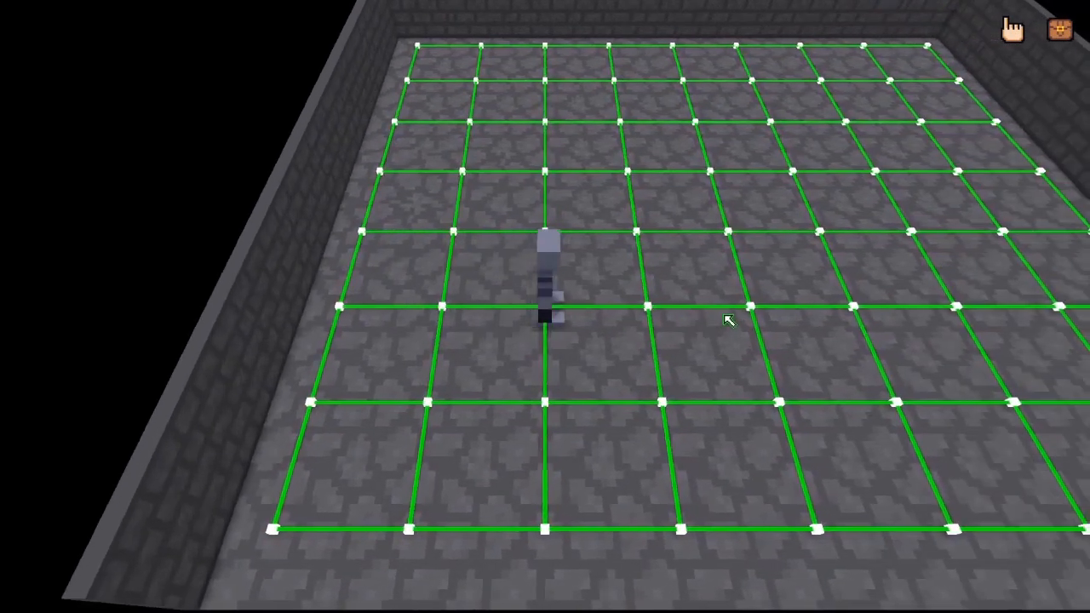